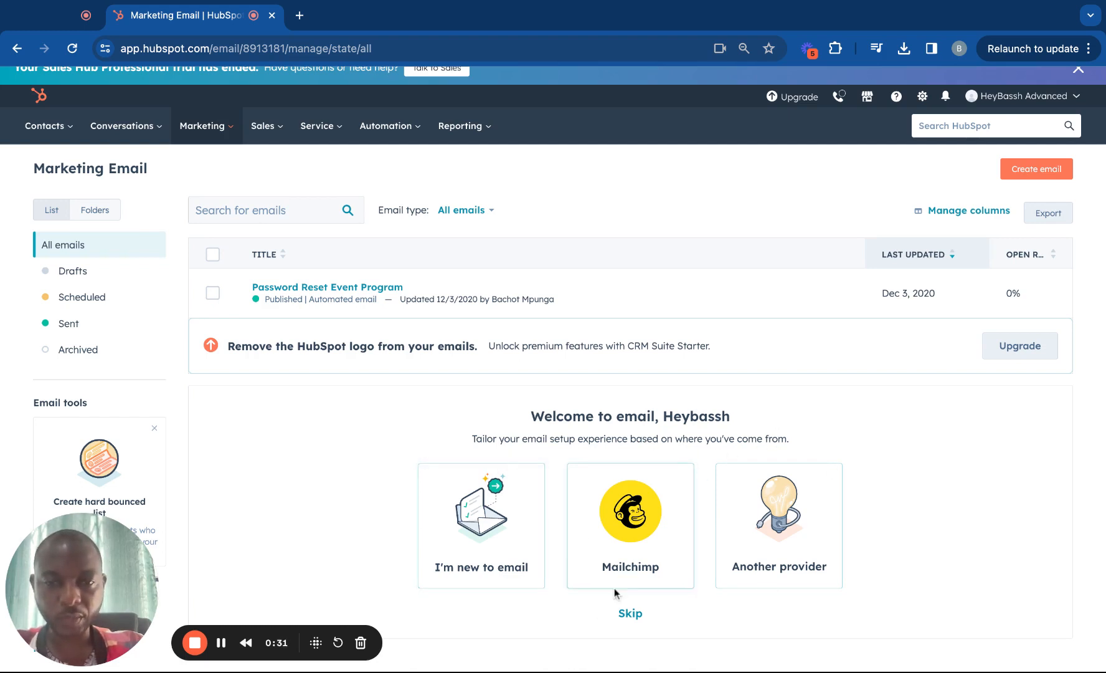
- Skip the question about the previous email provider and review the marketing email setup checklist
left_click(631, 614)
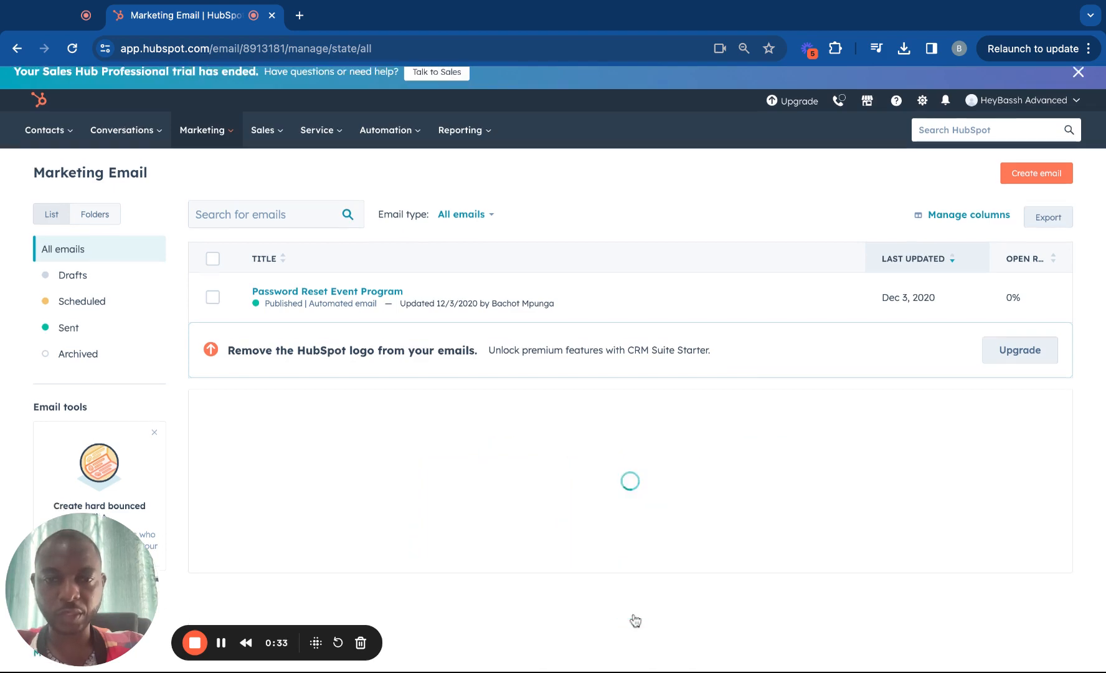
scroll(626, 585, "down", 2)
scroll(622, 566, "up", 2)
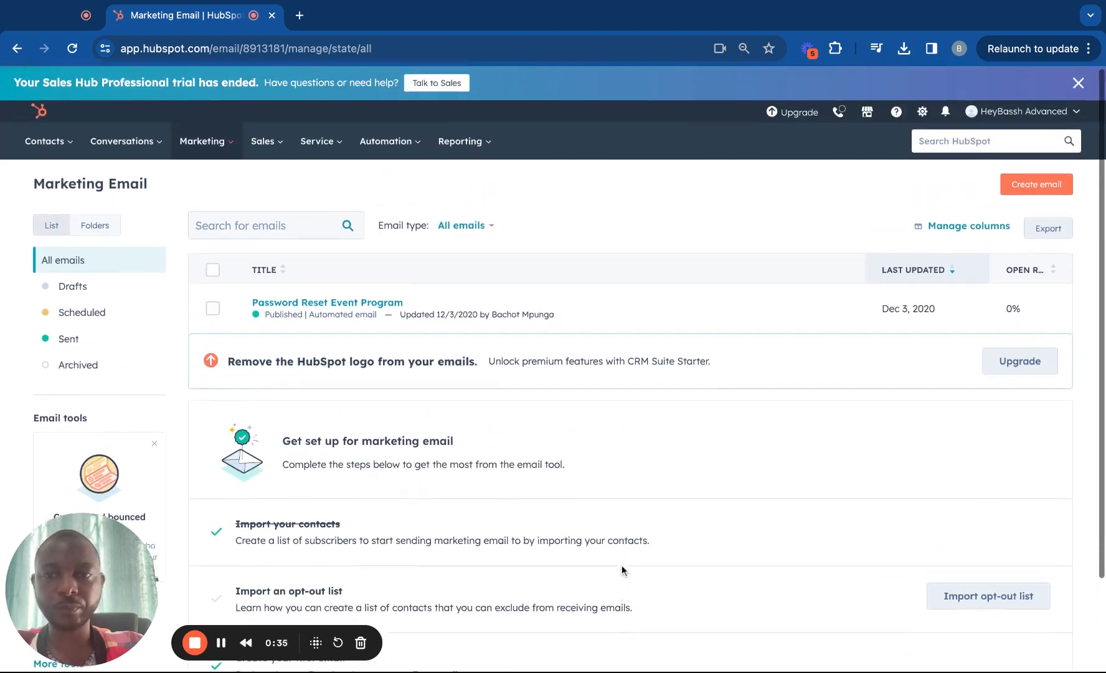
scroll(622, 566, "down", 2)
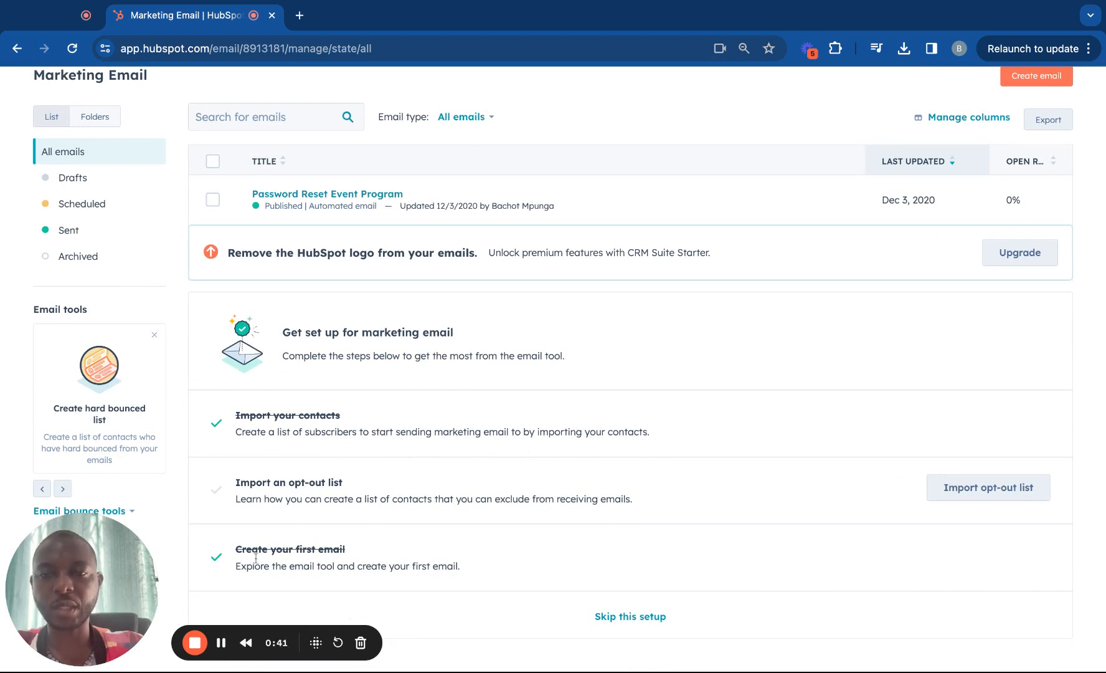
scroll(439, 443, "up", 2)
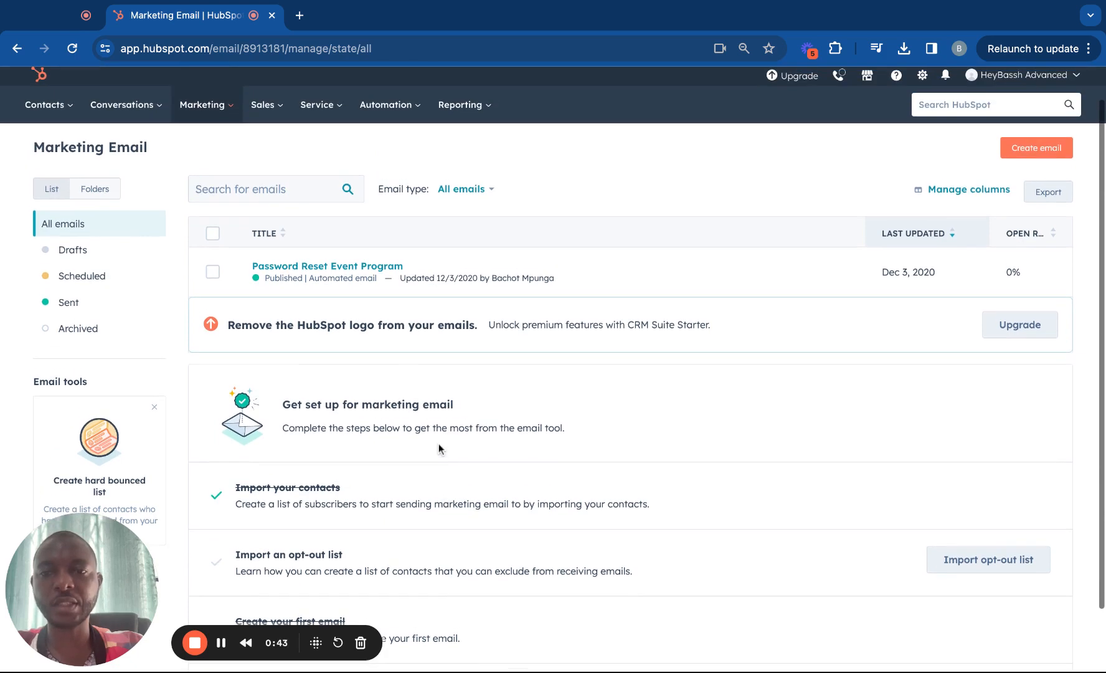
scroll(630, 518, "down", 2)
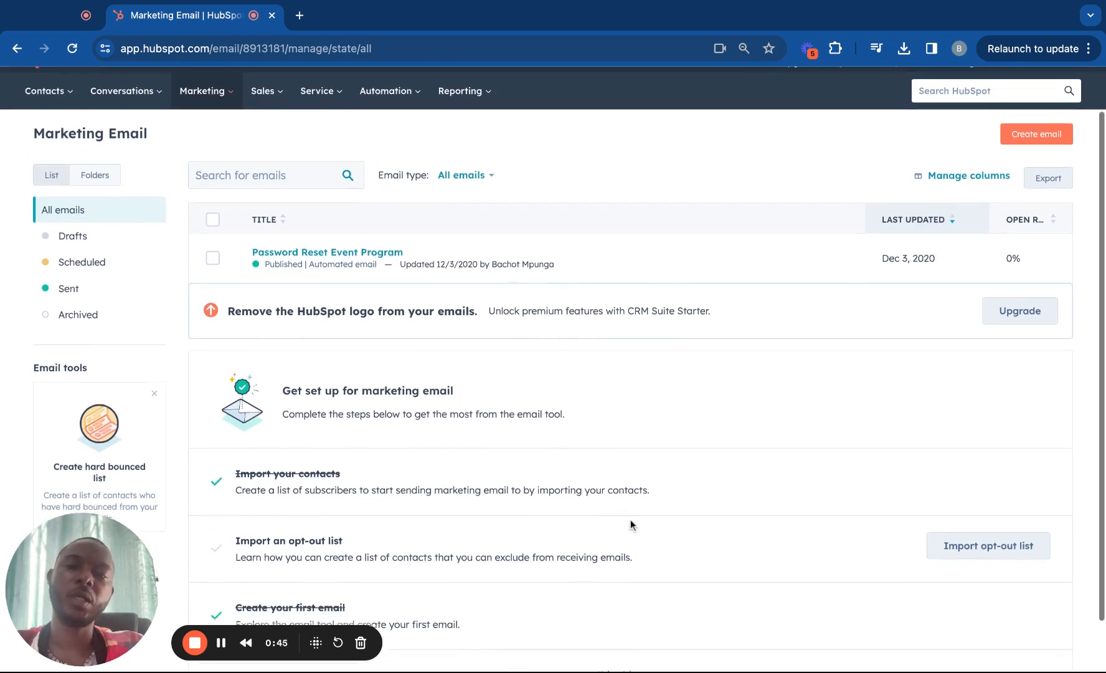
scroll(701, 422, "up", 3)
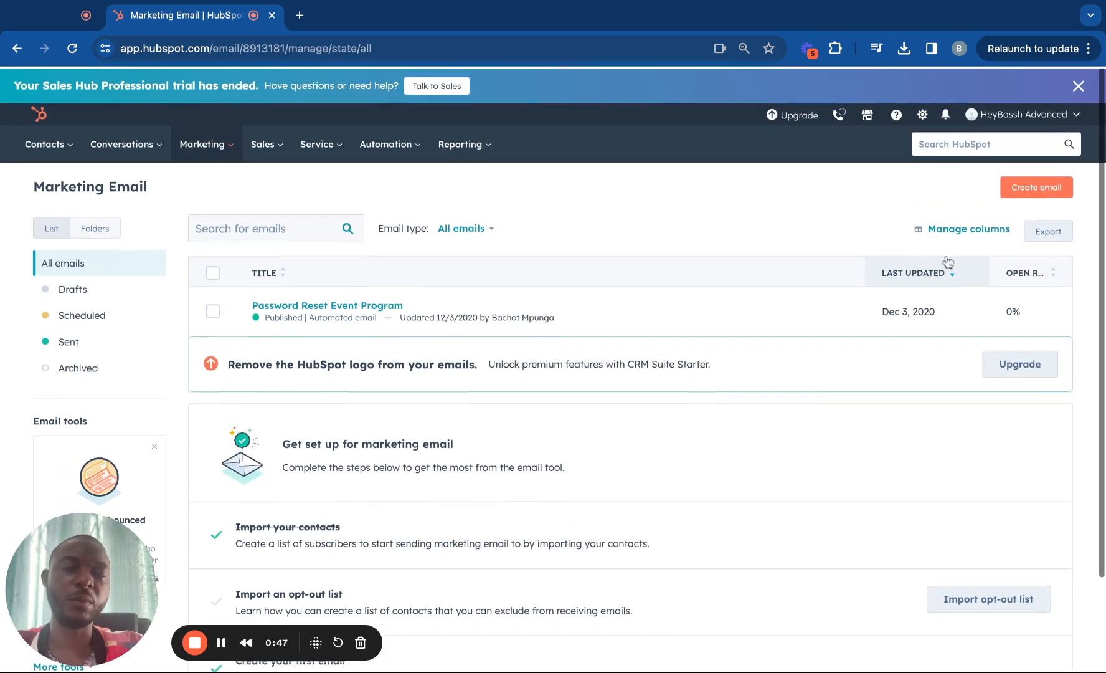
- Start creating a Regular marketing email and close the guided template tour
left_click(1043, 190)
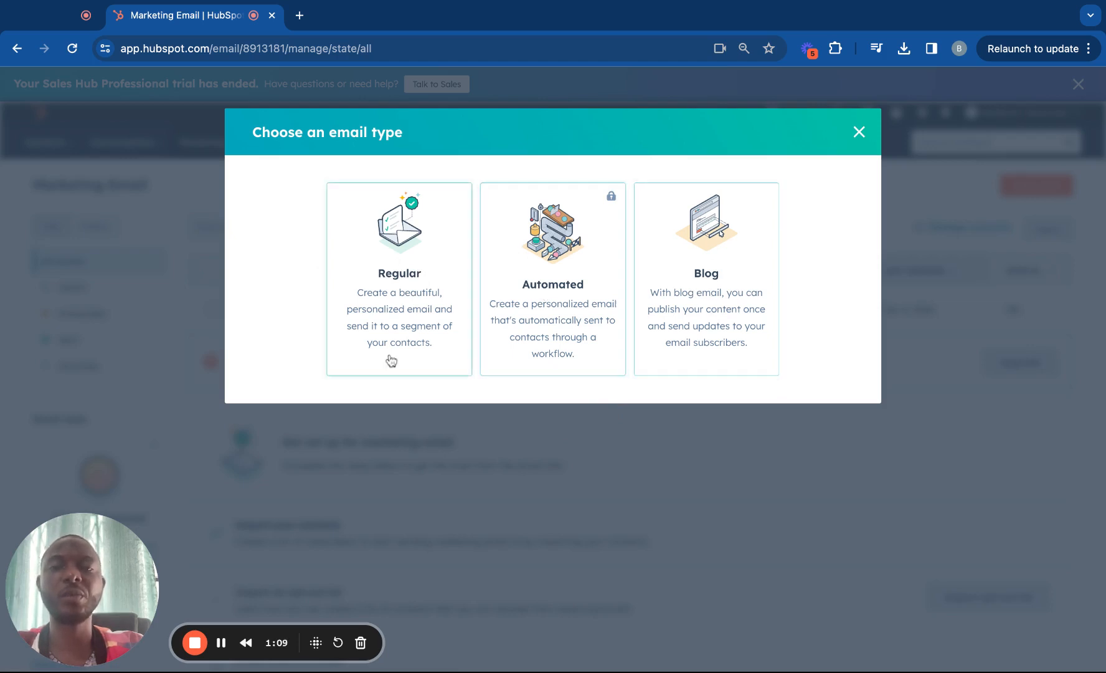
left_click(398, 252)
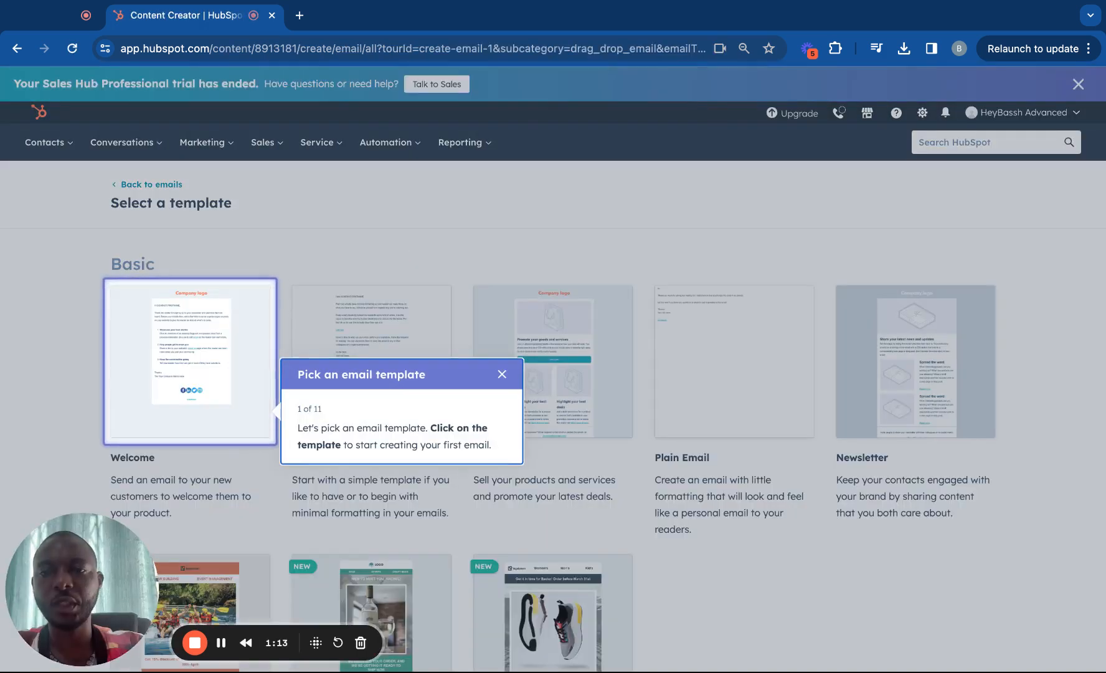
left_click(501, 376)
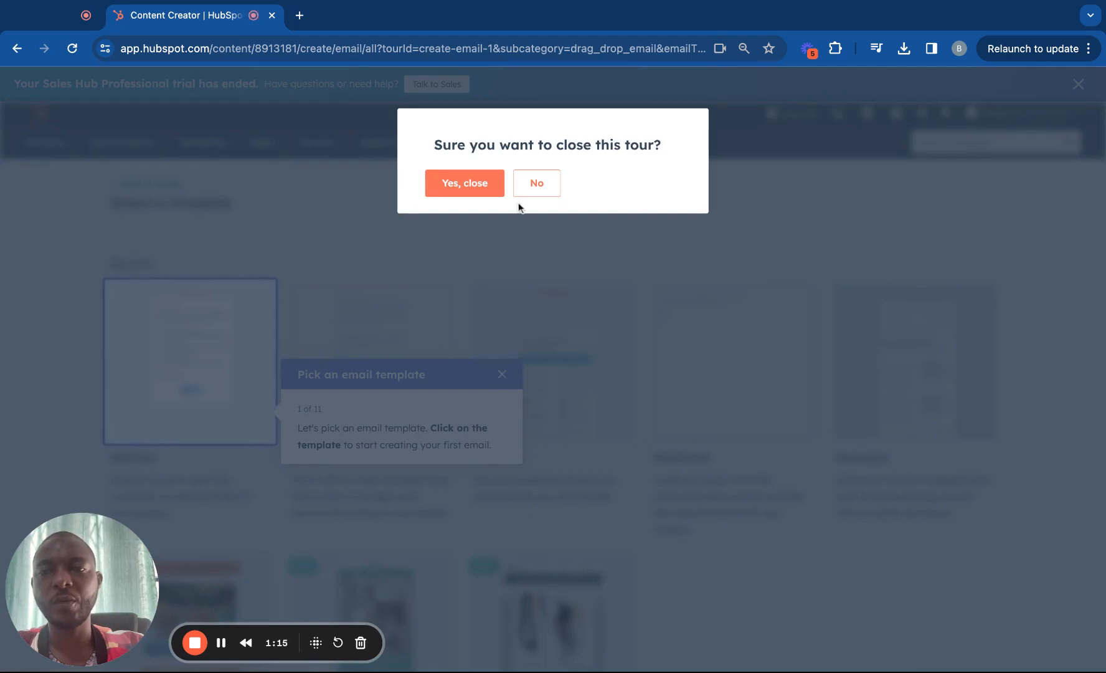
left_click(474, 187)
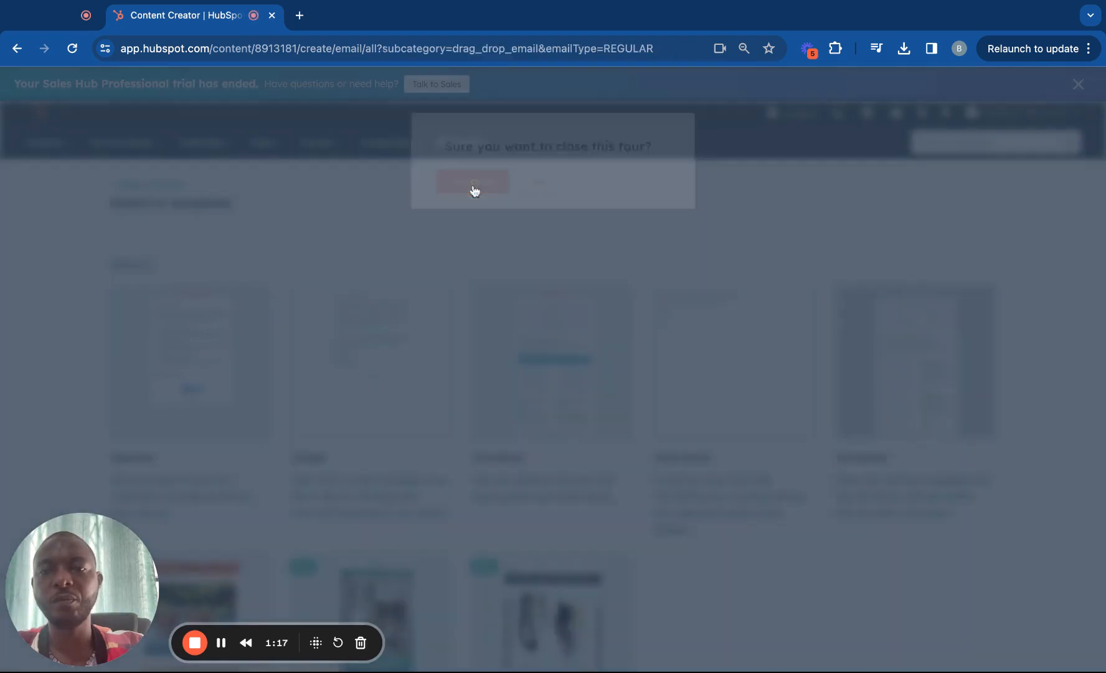
- Look through the available basic and premium email templates
scroll(430, 388, "down", 4)
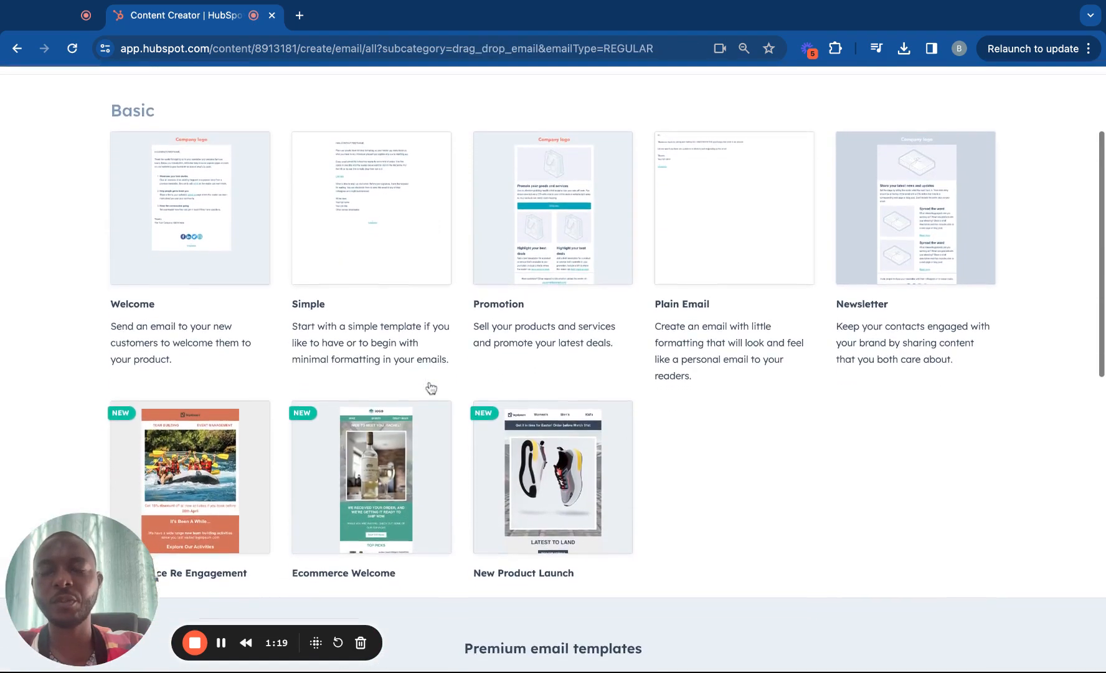
scroll(431, 387, "down", 5)
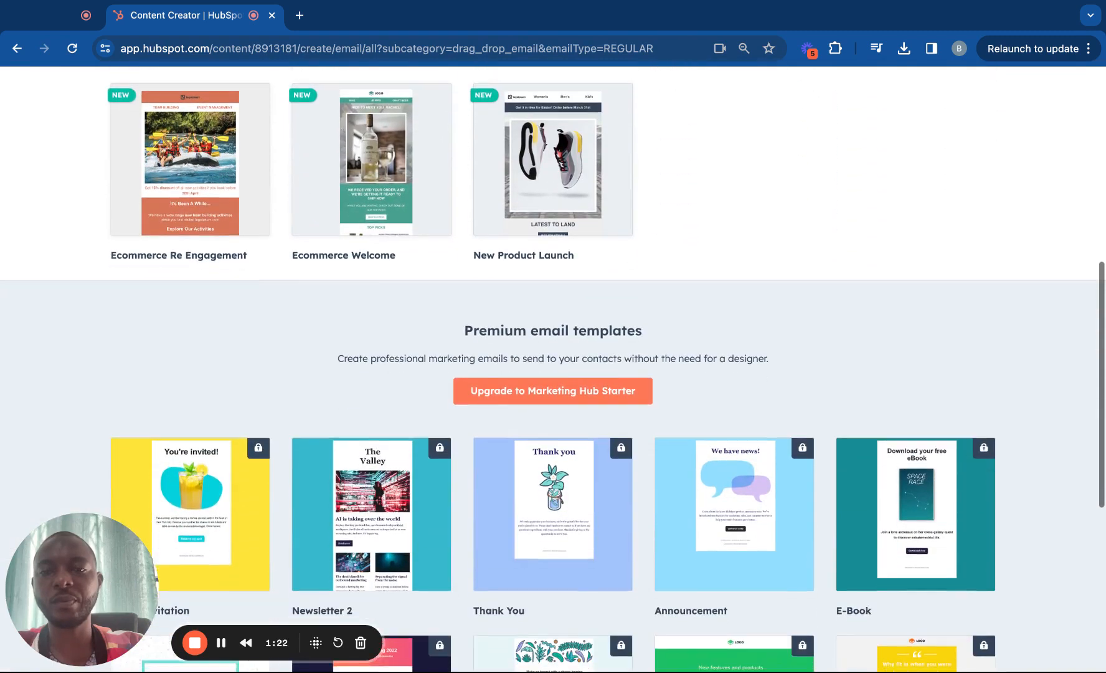
scroll(431, 388, "down", 3)
scroll(431, 388, "up", 1)
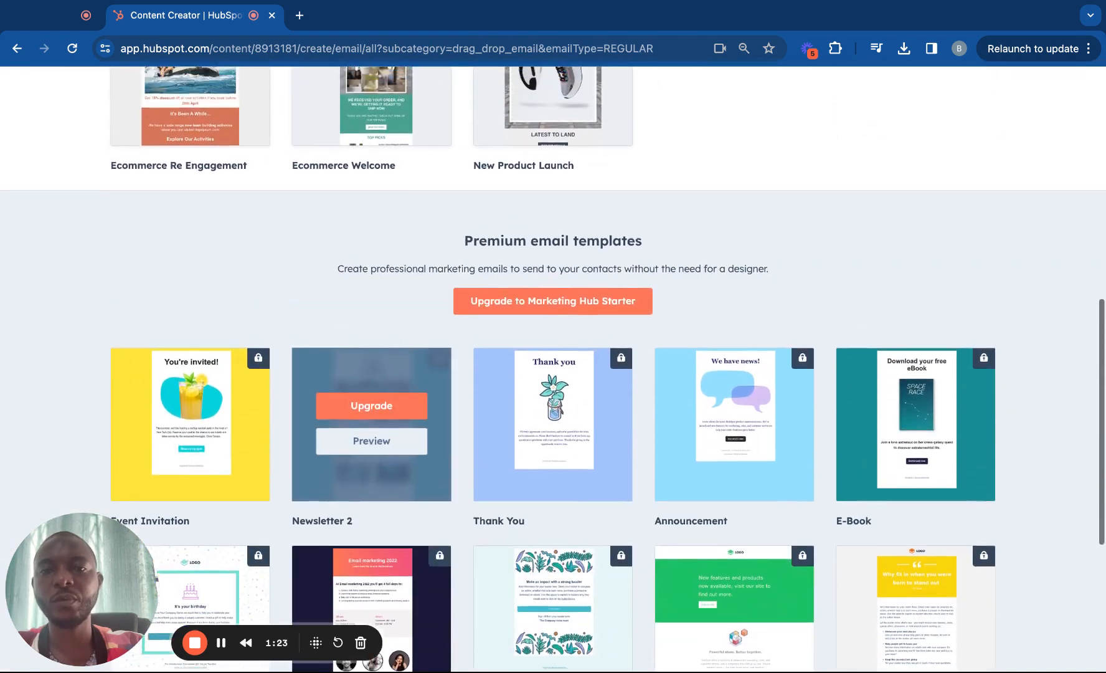
scroll(445, 416, "up", 4)
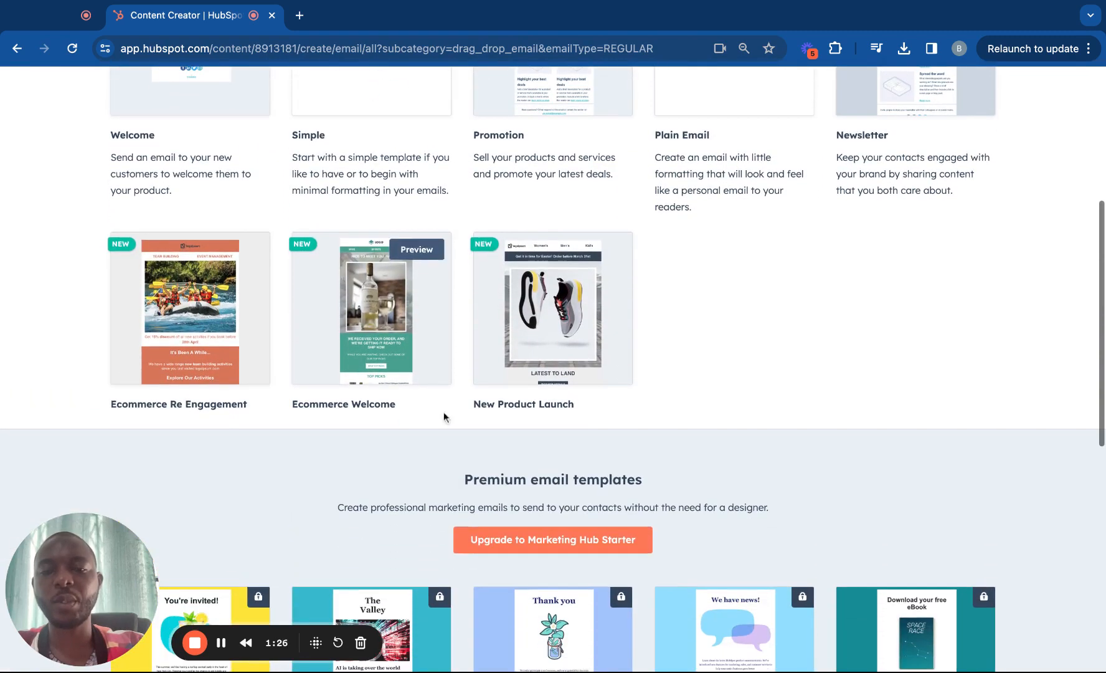
scroll(585, 462, "up", 4)
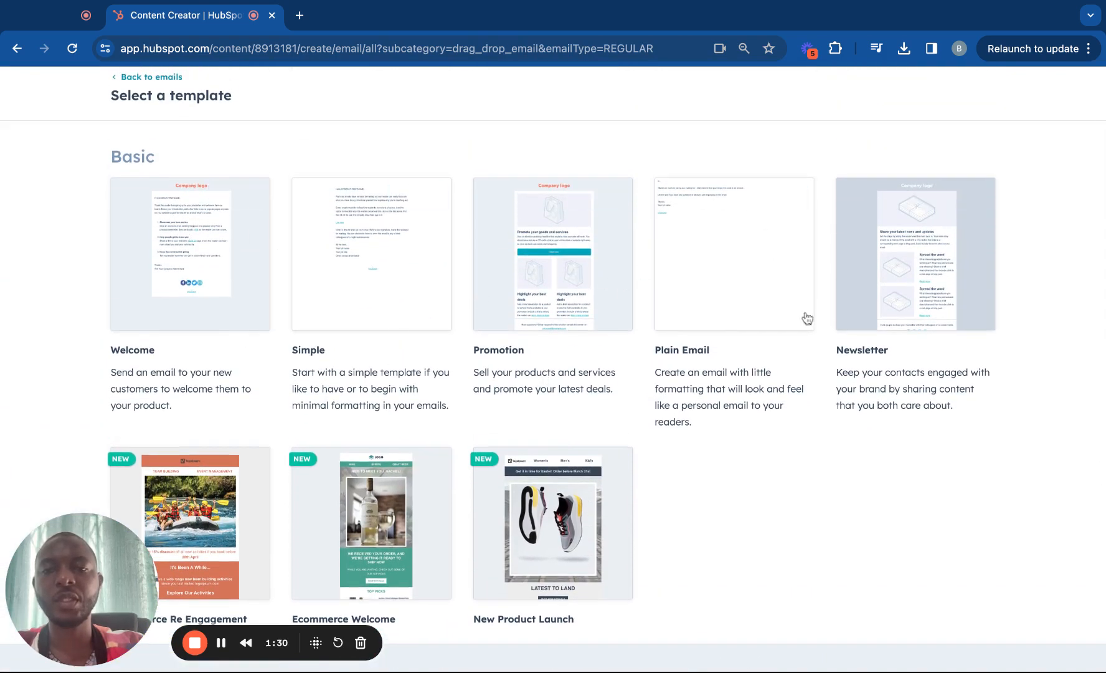
scroll(632, 396, "down", 2)
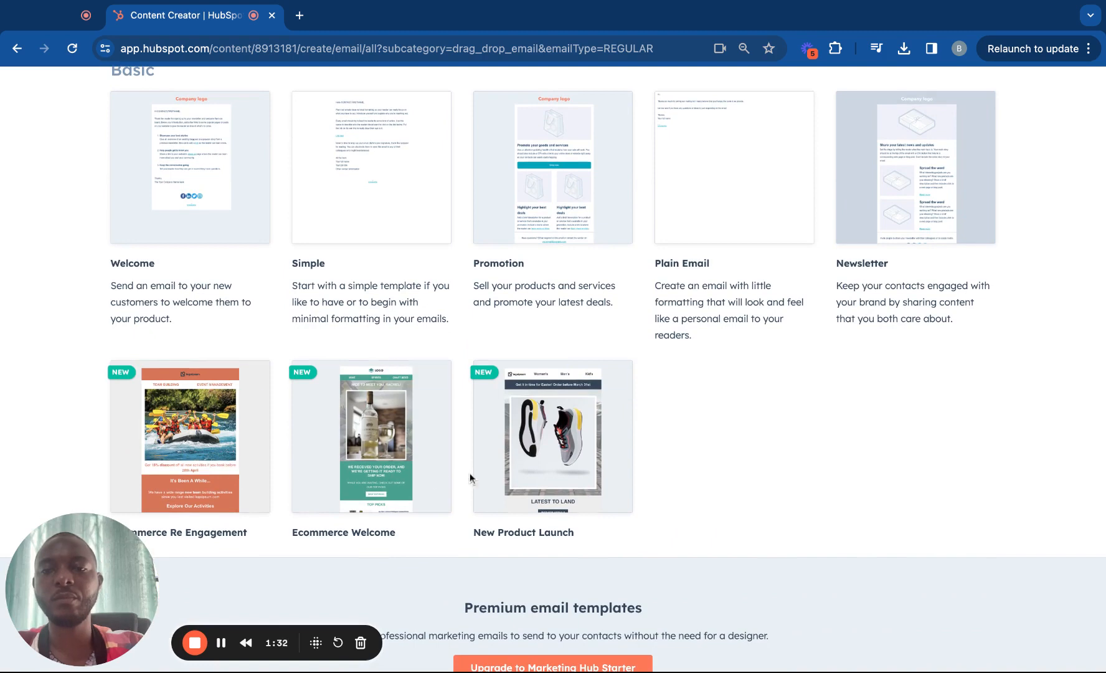
scroll(628, 377, "up", 1)
scroll(627, 367, "down", 1)
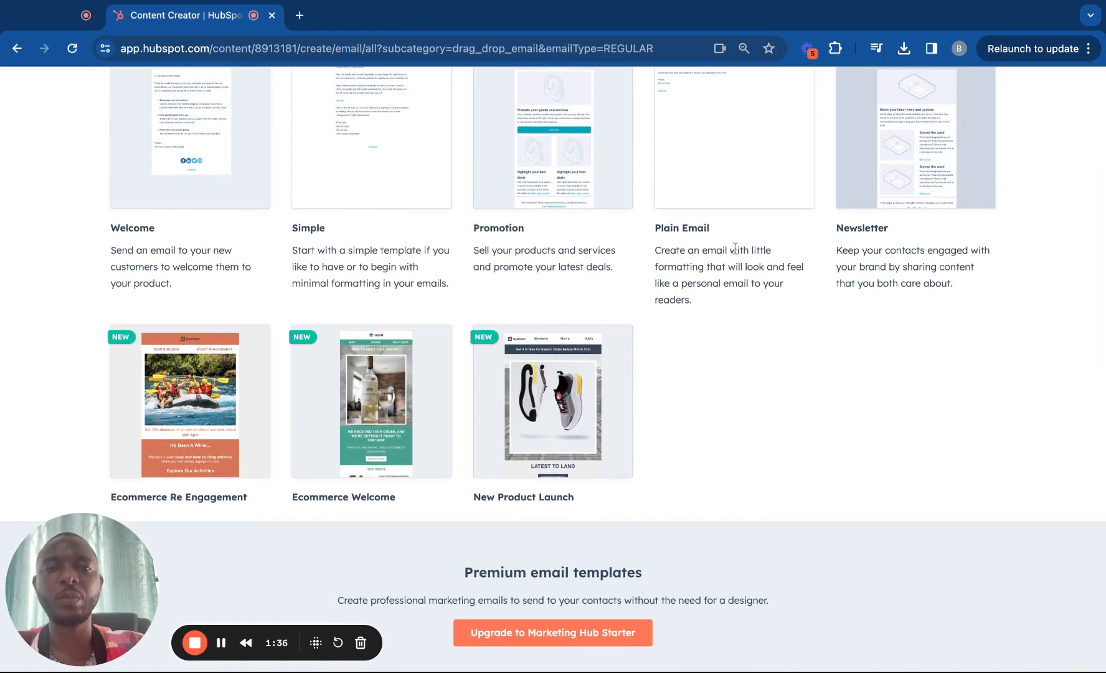
scroll(716, 386, "up", 1)
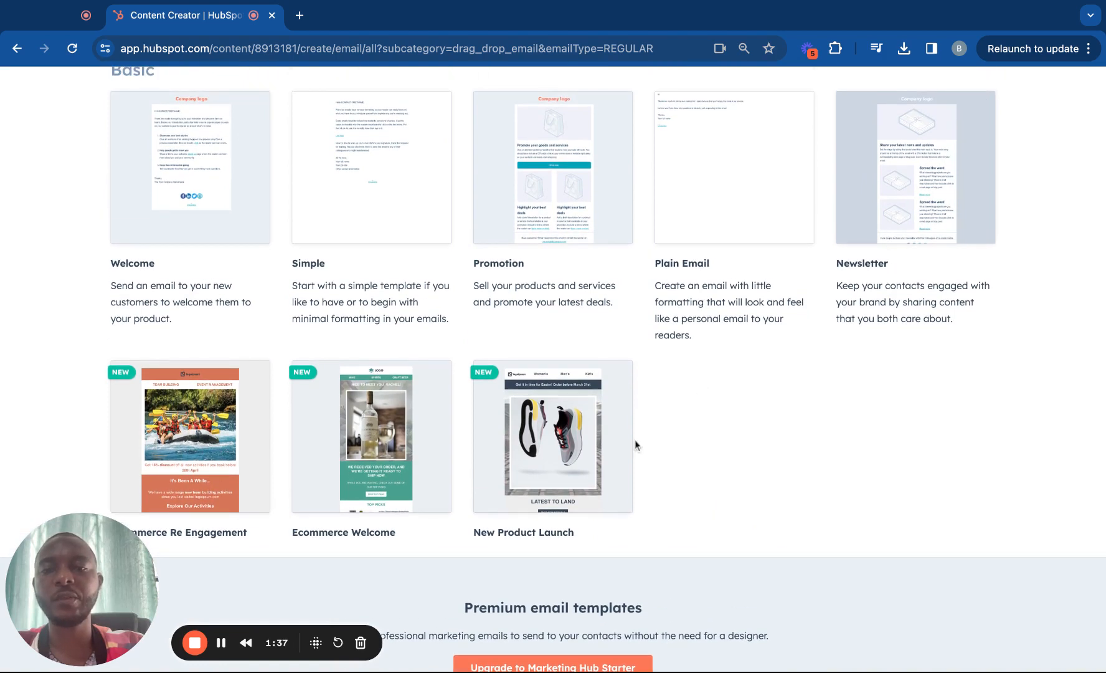
- Create the email from the basic Promotion template
scroll(482, 418, "up", 3)
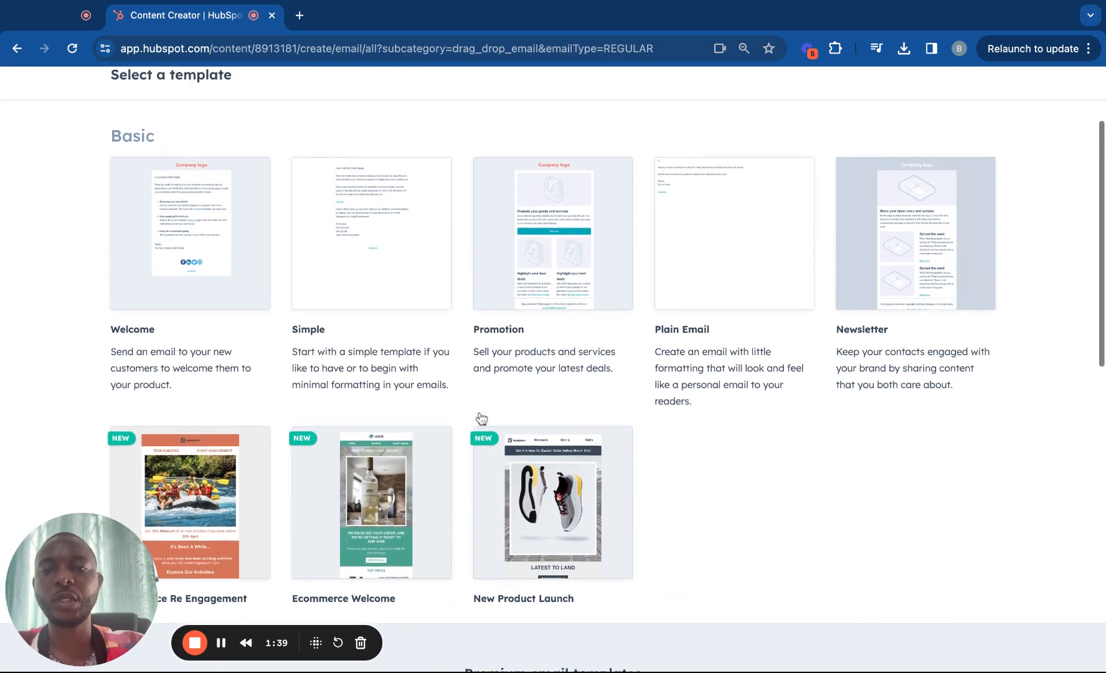
mouse_move(573, 183)
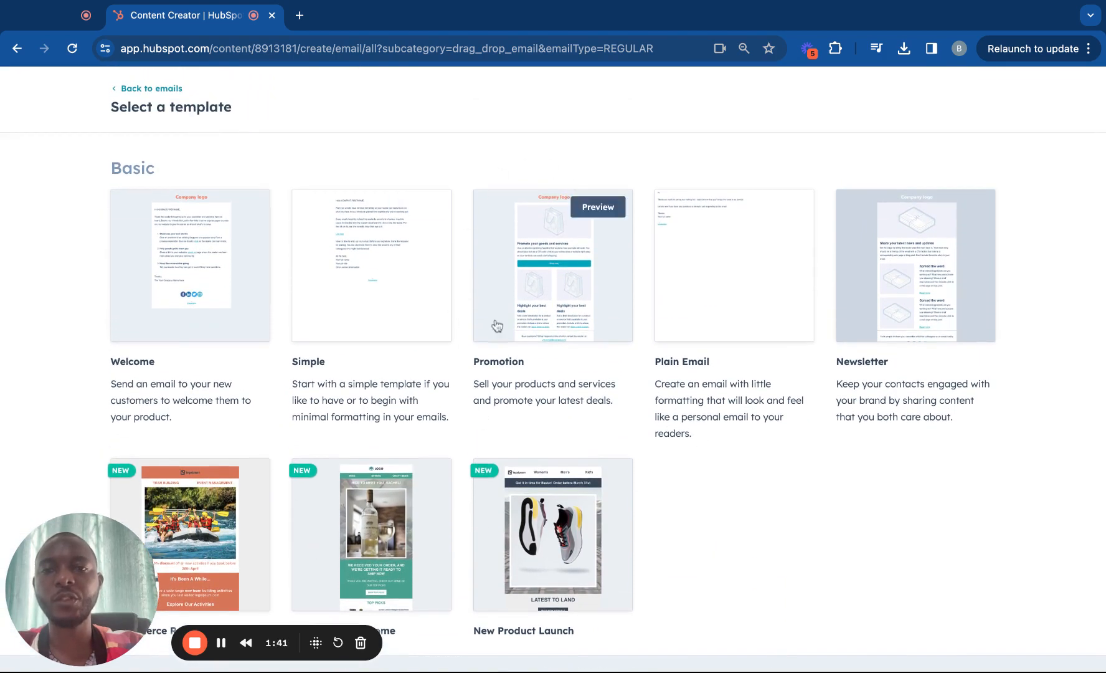
left_click(548, 244)
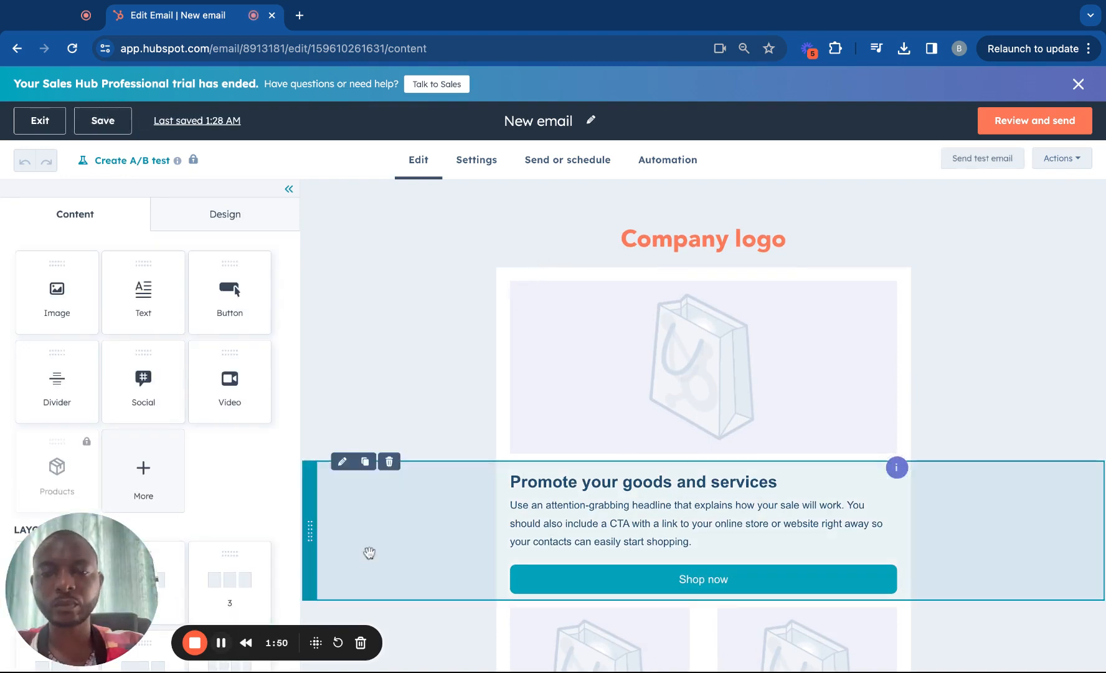
- Examine the Promotion email's content from the company logo down to the footer
scroll(619, 375, "down", 5)
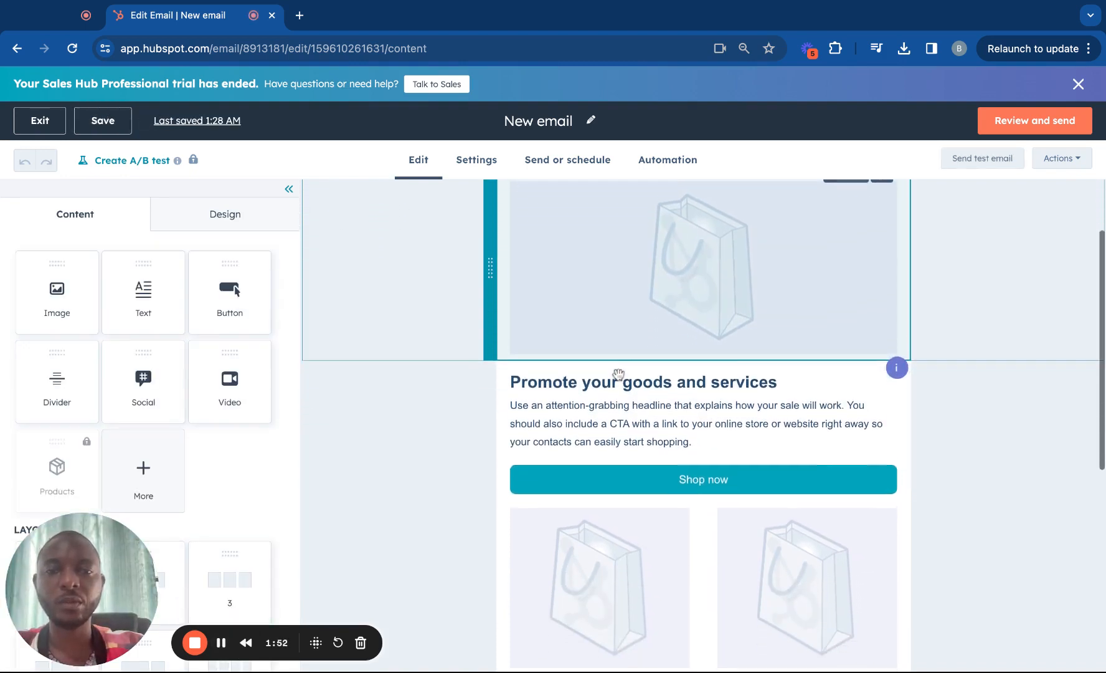
scroll(585, 393, "down", 4)
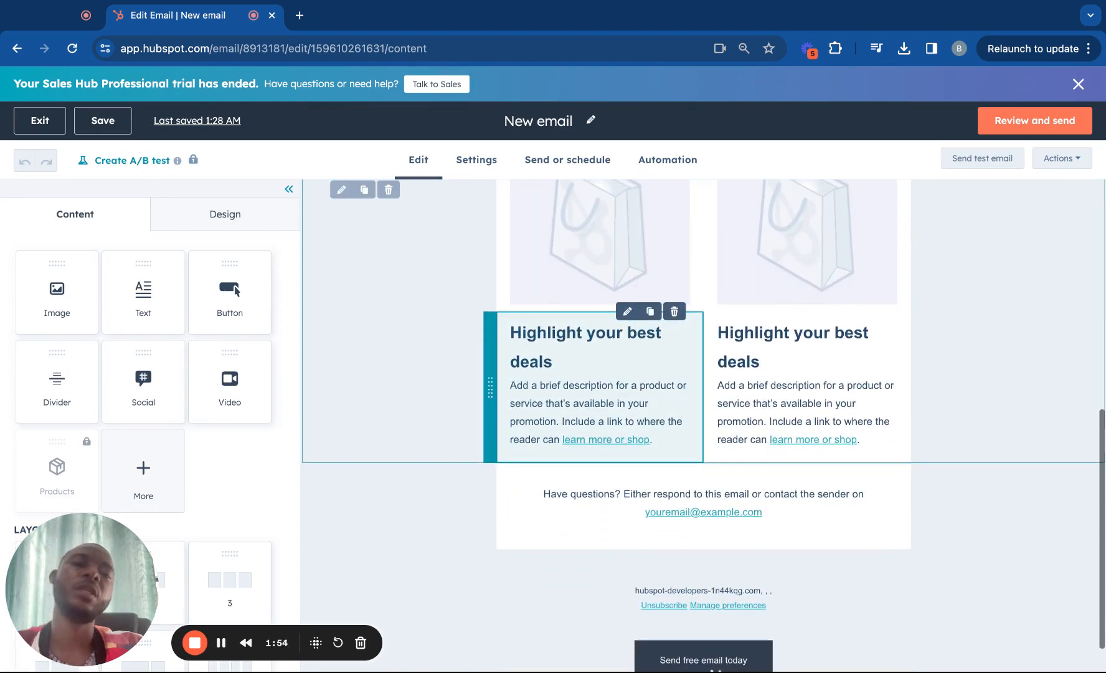
scroll(584, 393, "up", 8)
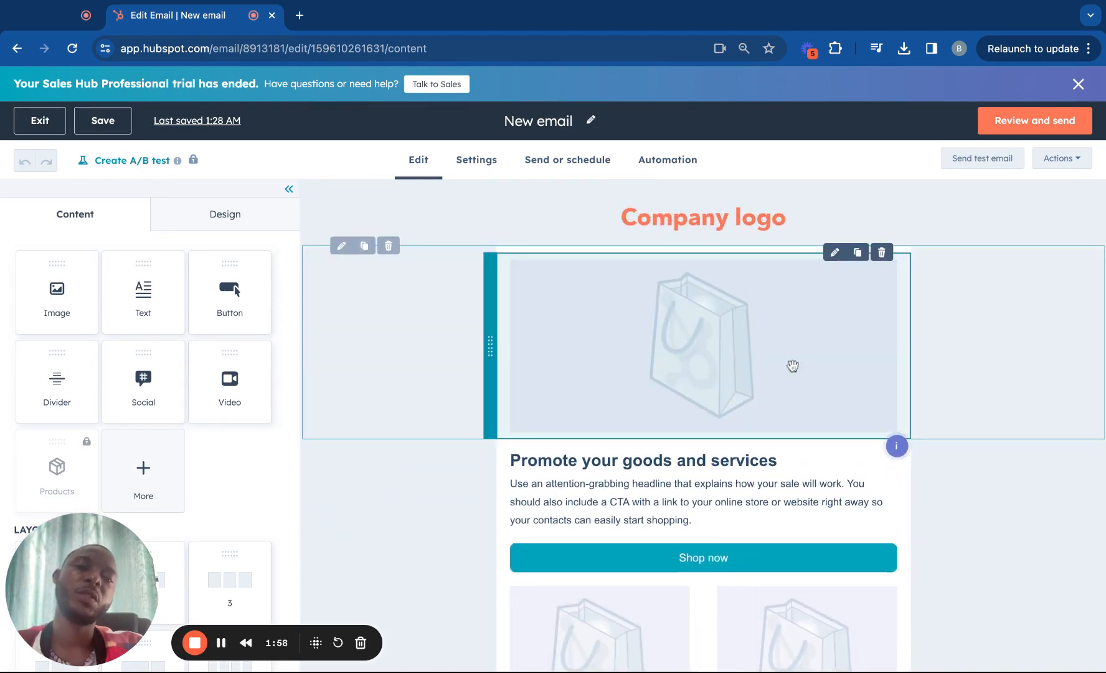
scroll(712, 337, "down", 2)
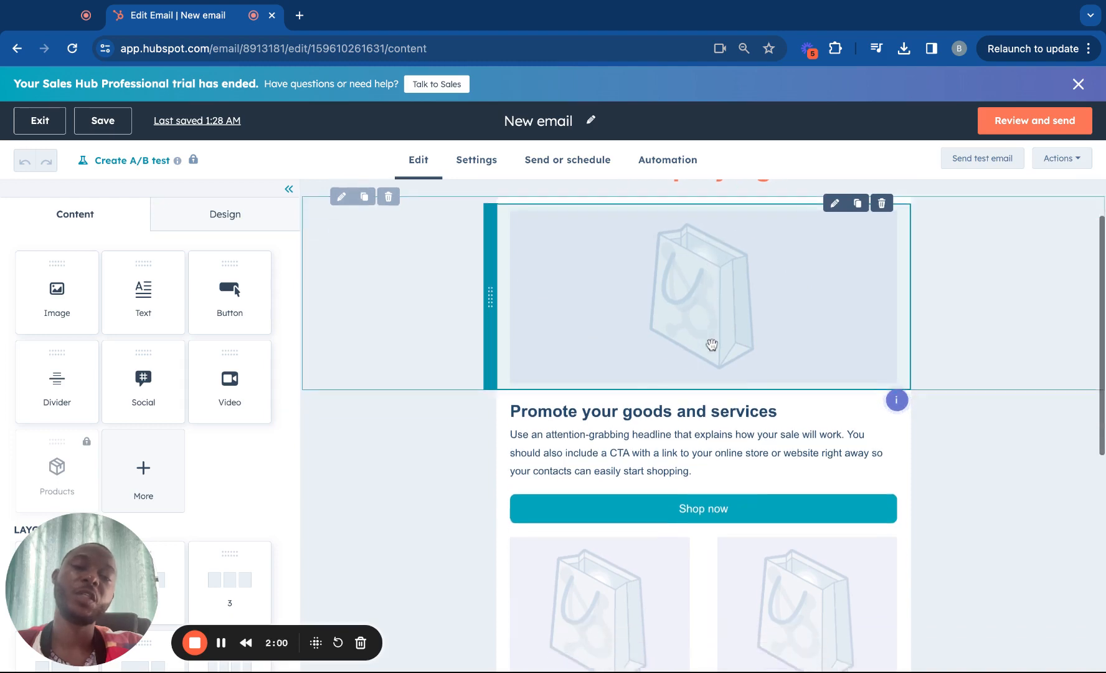
left_click_drag(92, 551, 298, 559)
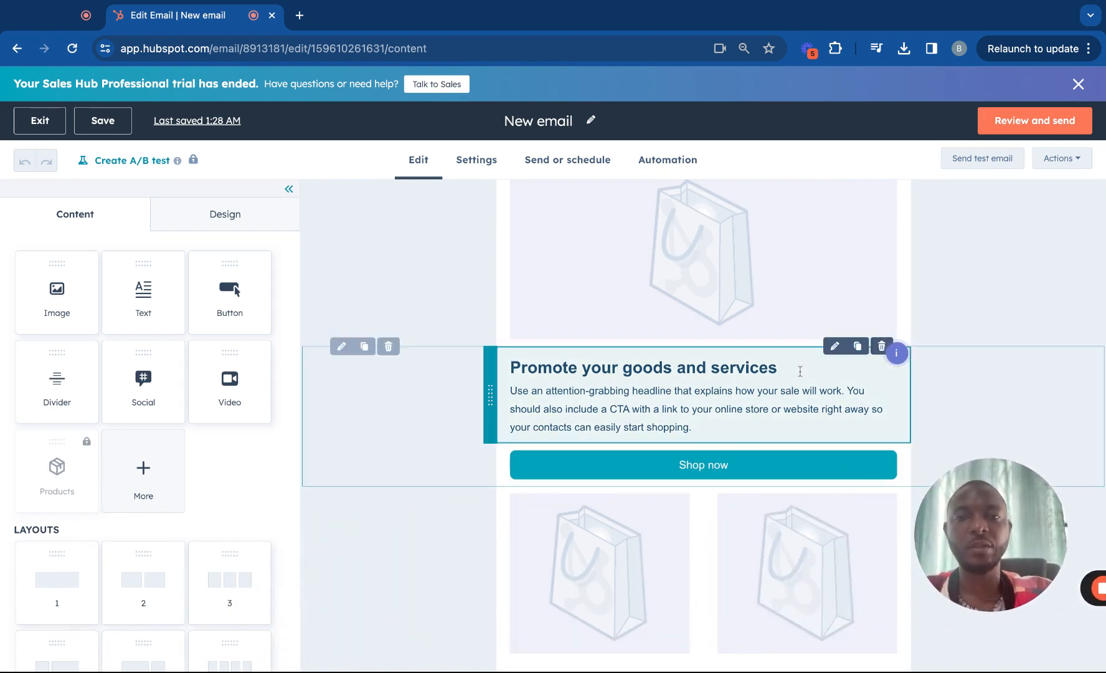
scroll(797, 366, "up", 2)
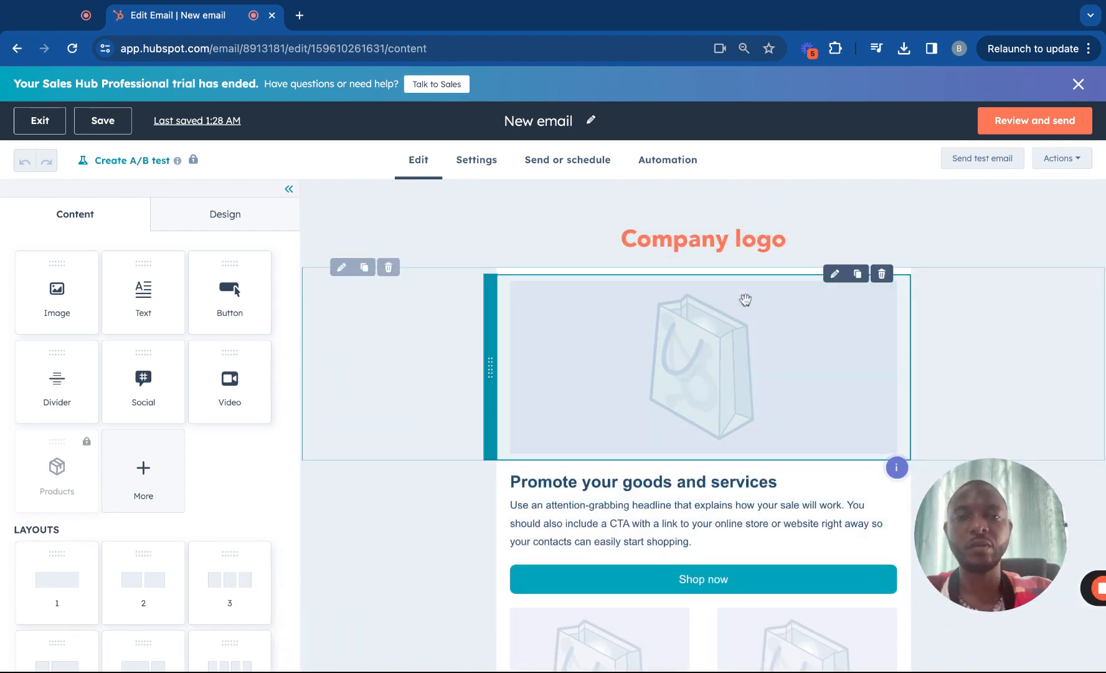
scroll(762, 413, "down", 8)
scroll(762, 413, "up", 7)
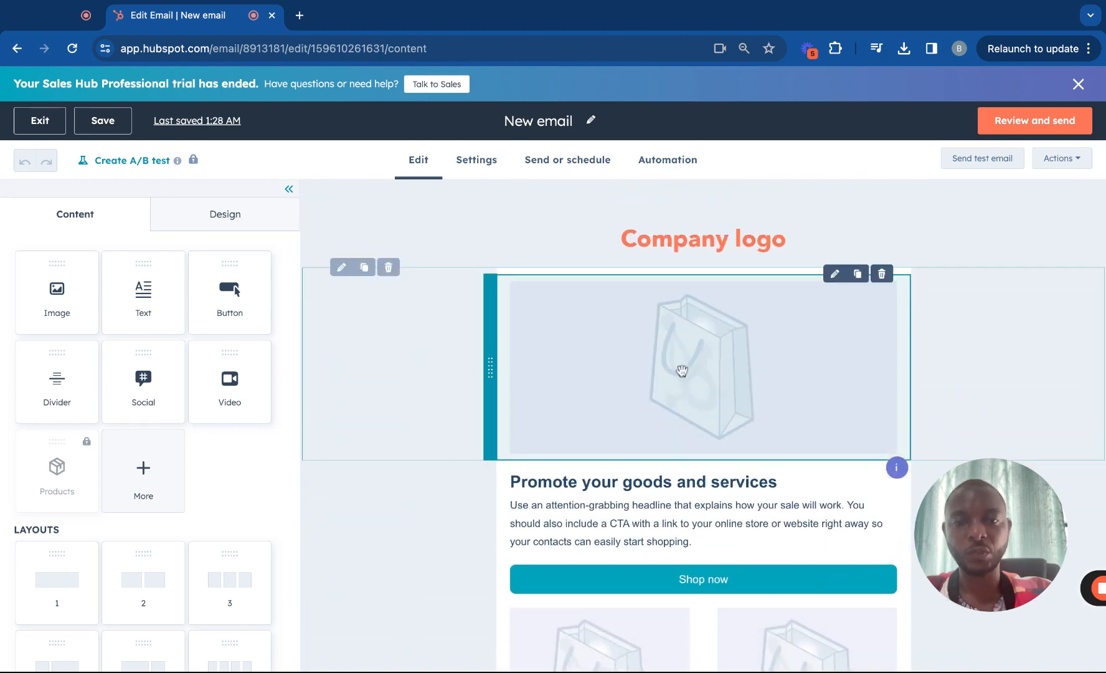
- Insert a three-column layout between the main image and the "Promote your goods and services" section
scroll(679, 371, "down", 1)
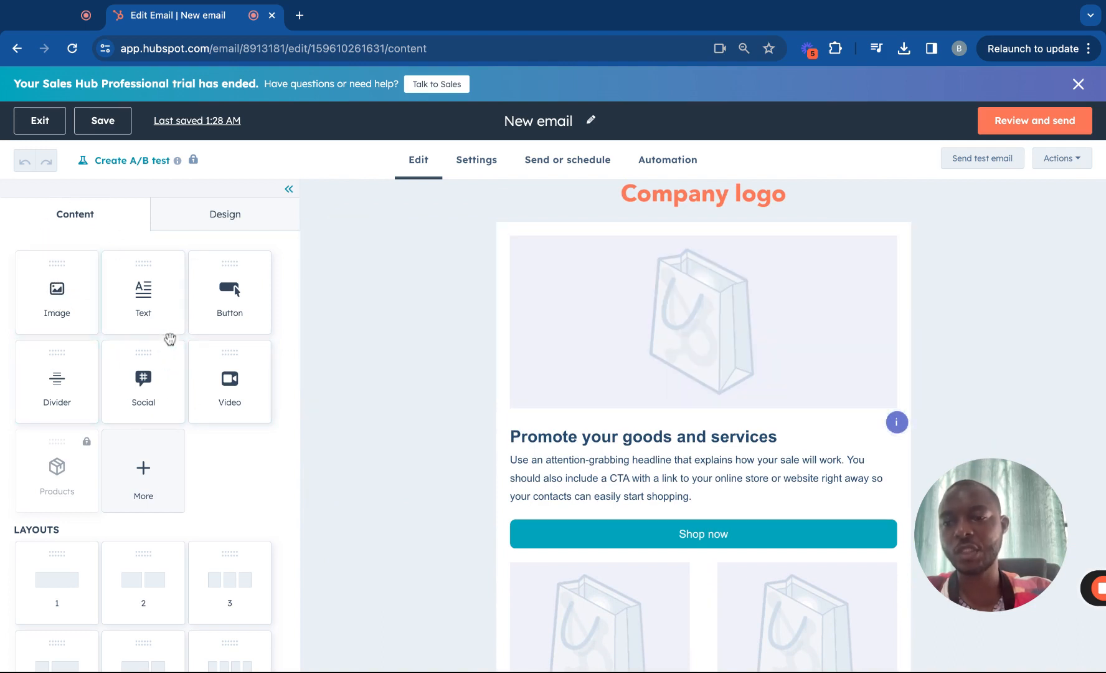
scroll(170, 338, "down", 1)
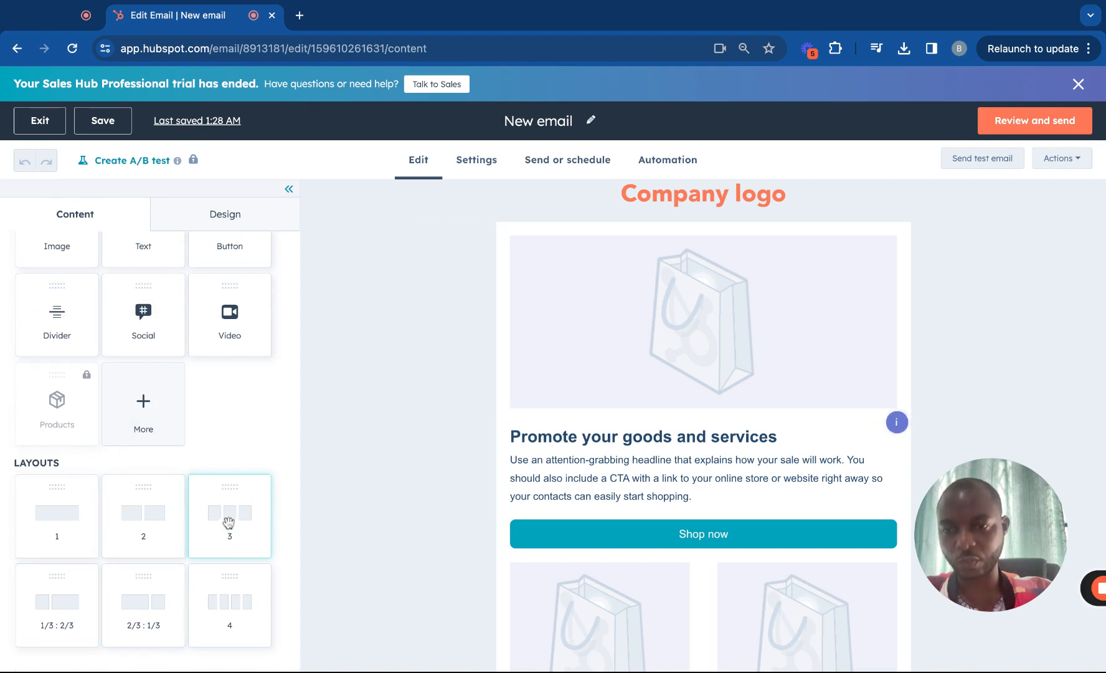
left_click_drag(228, 523, 621, 448)
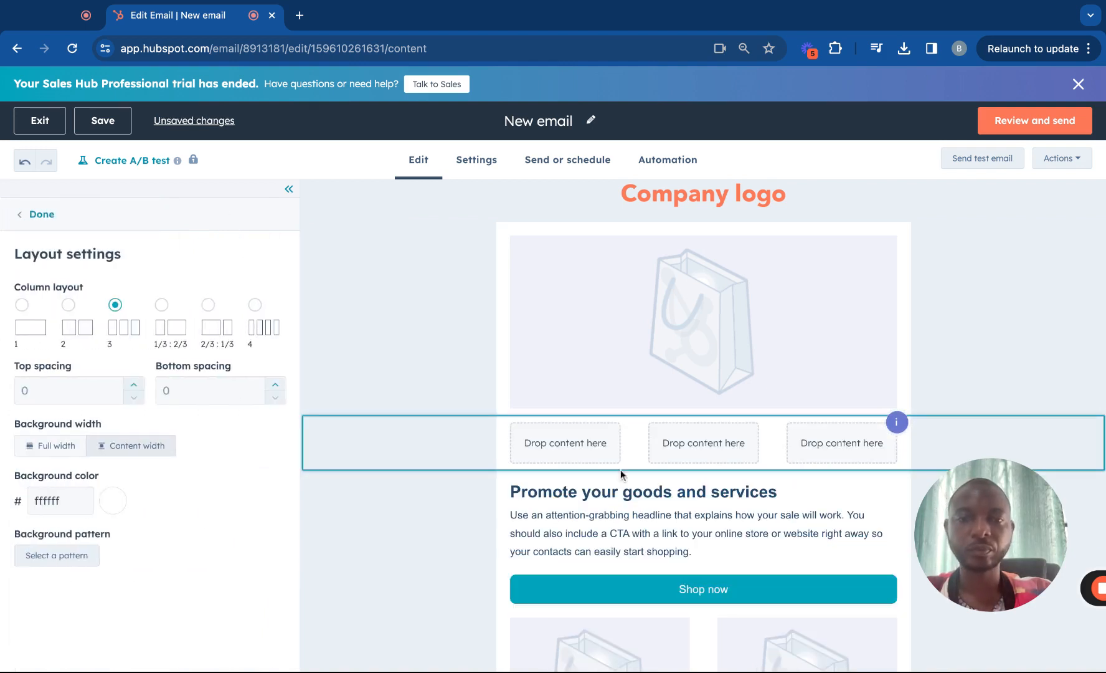
left_click(590, 447)
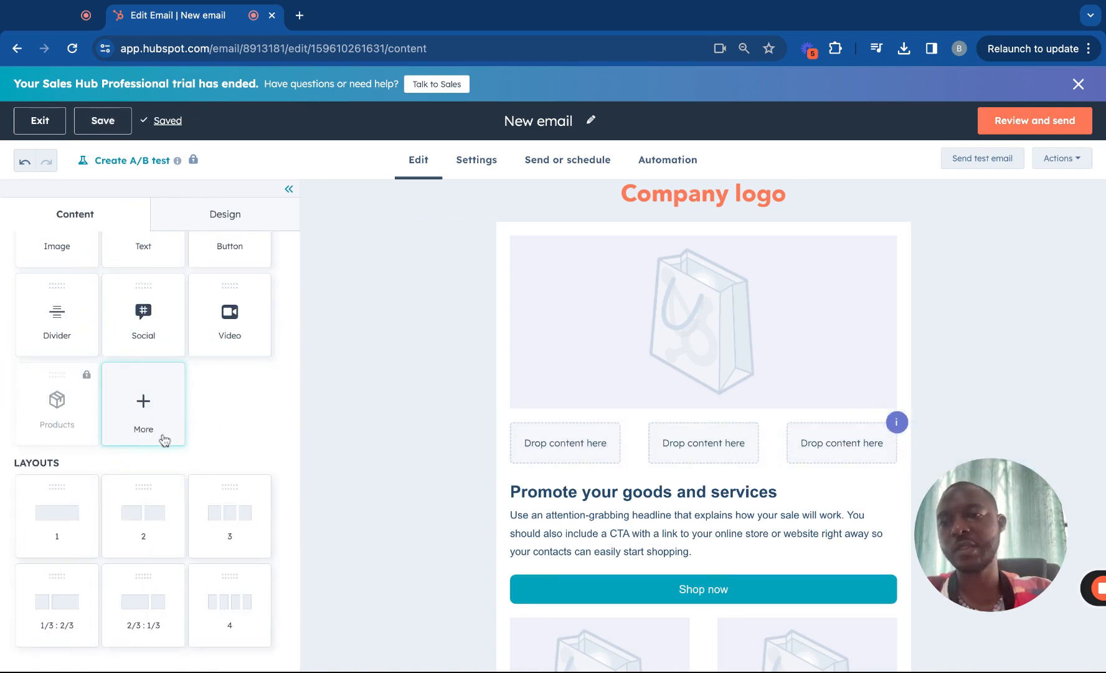
- Place an empty image block in each of the first two columns of the new three-column layout
scroll(160, 436, "up", 2)
mouse_move(44, 299)
left_mouse_down()
mouse_move(530, 415)
mouse_move(566, 442)
mouse_move(548, 447)
left_mouse_up()
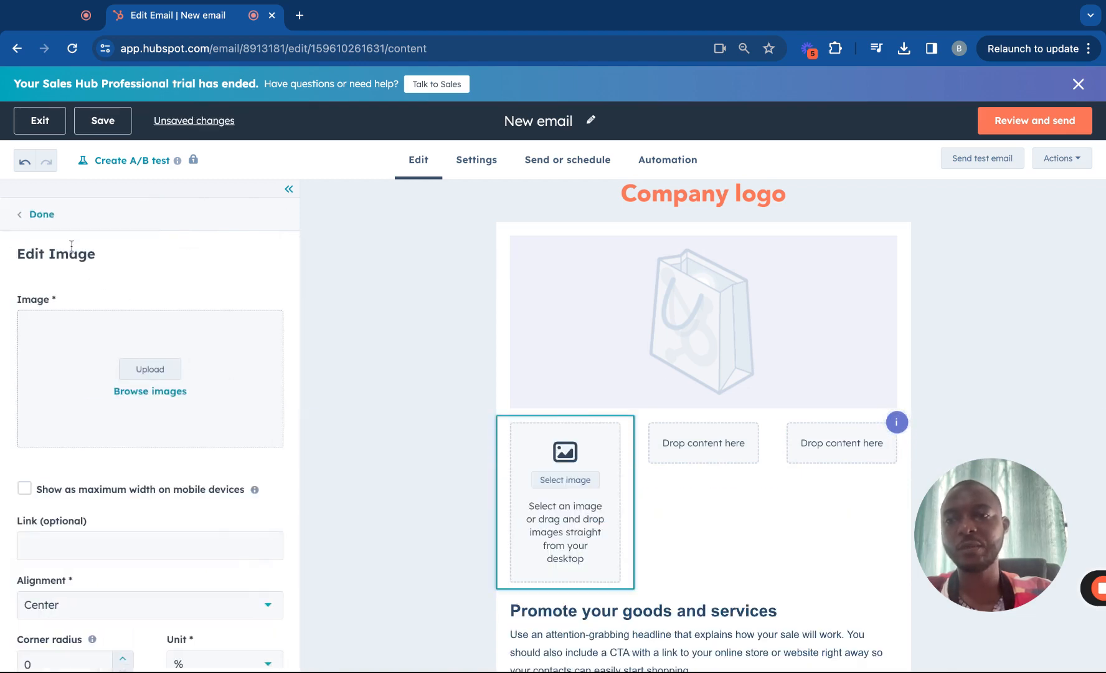
left_click(42, 215)
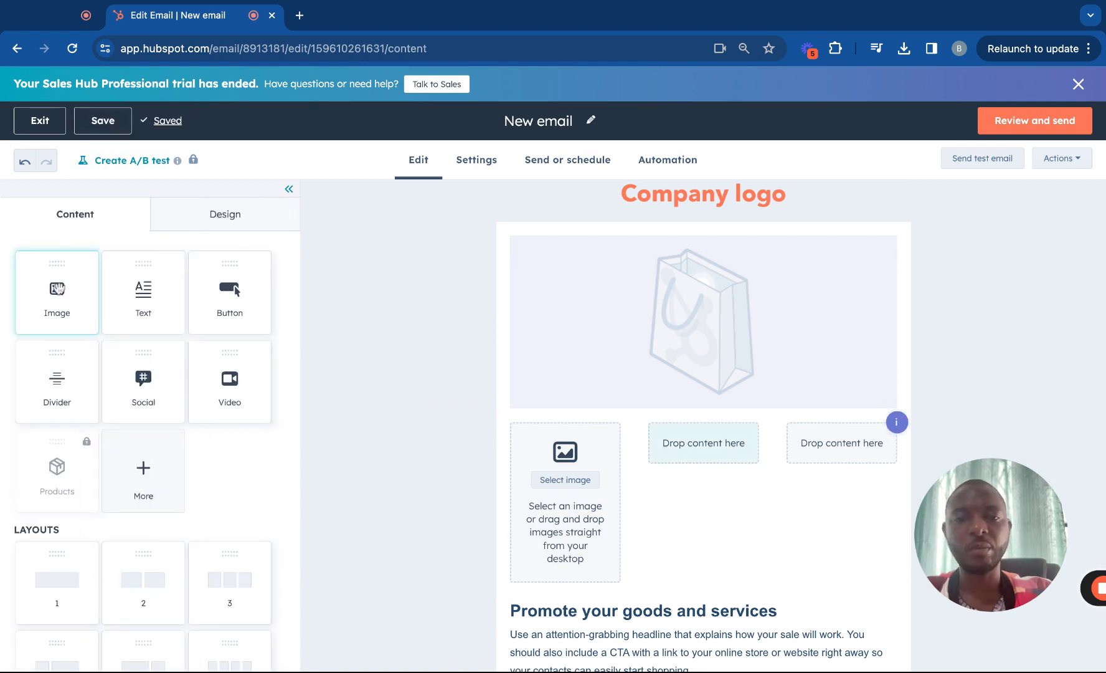
left_click_drag(57, 292, 697, 445)
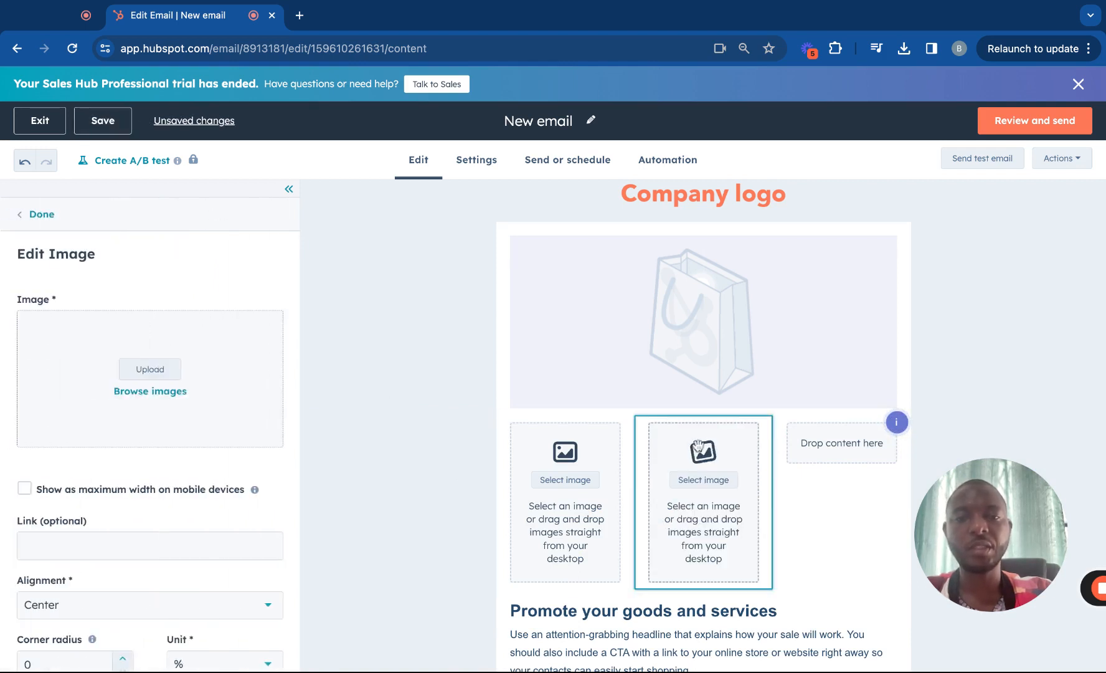
- Place an empty image block in the third column of the three-column layout
left_click(42, 215)
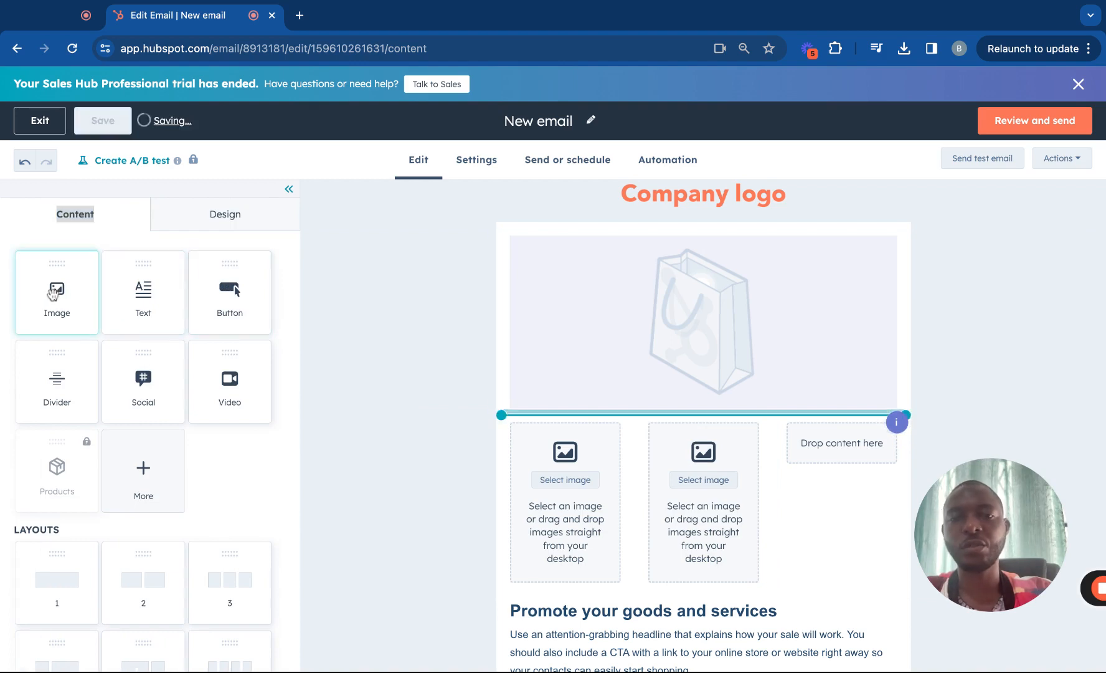
left_click_drag(53, 293, 653, 422)
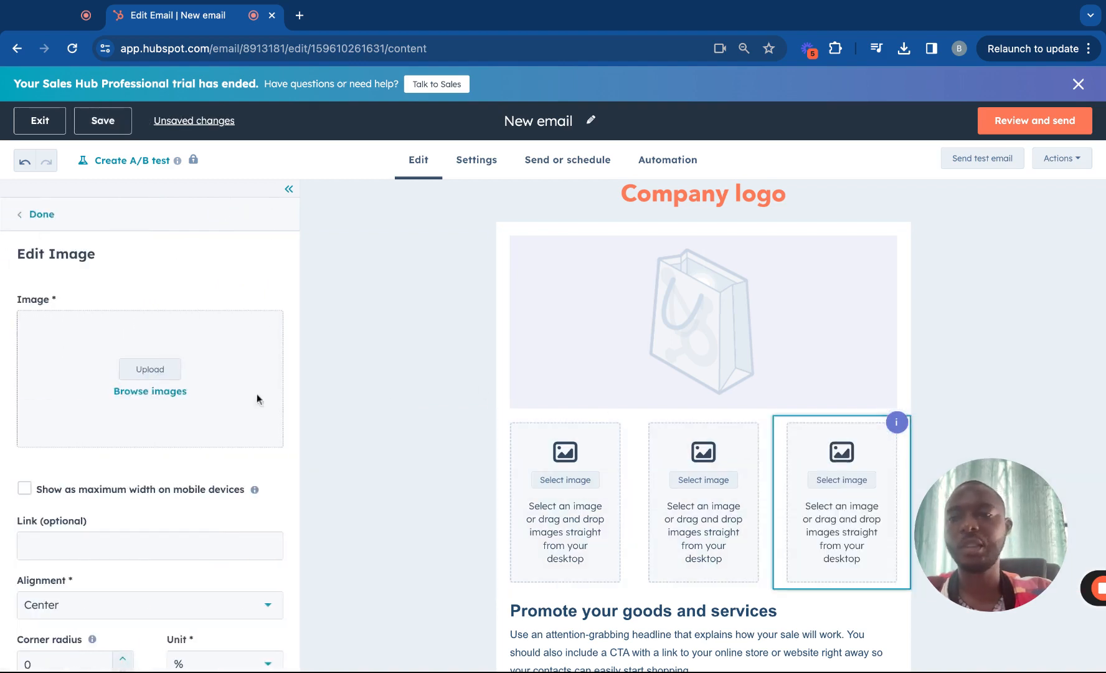
left_click(42, 221)
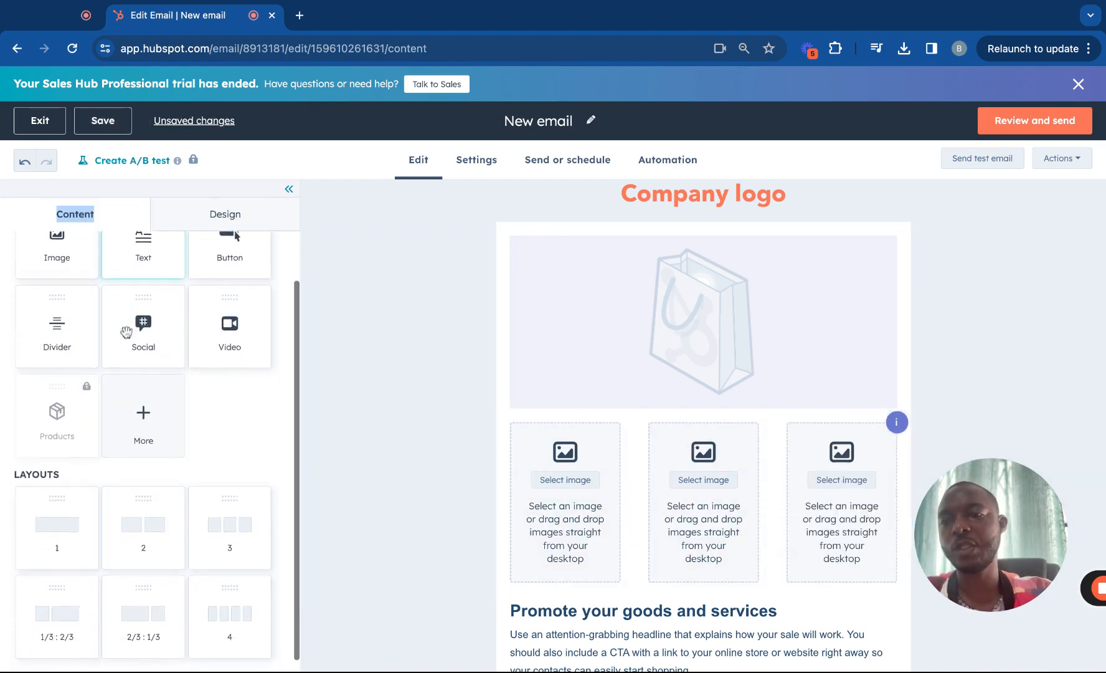
- Add a text block below the first column's image and replace its sample text with "Heading 1"
left_click_drag(143, 284, 565, 582)
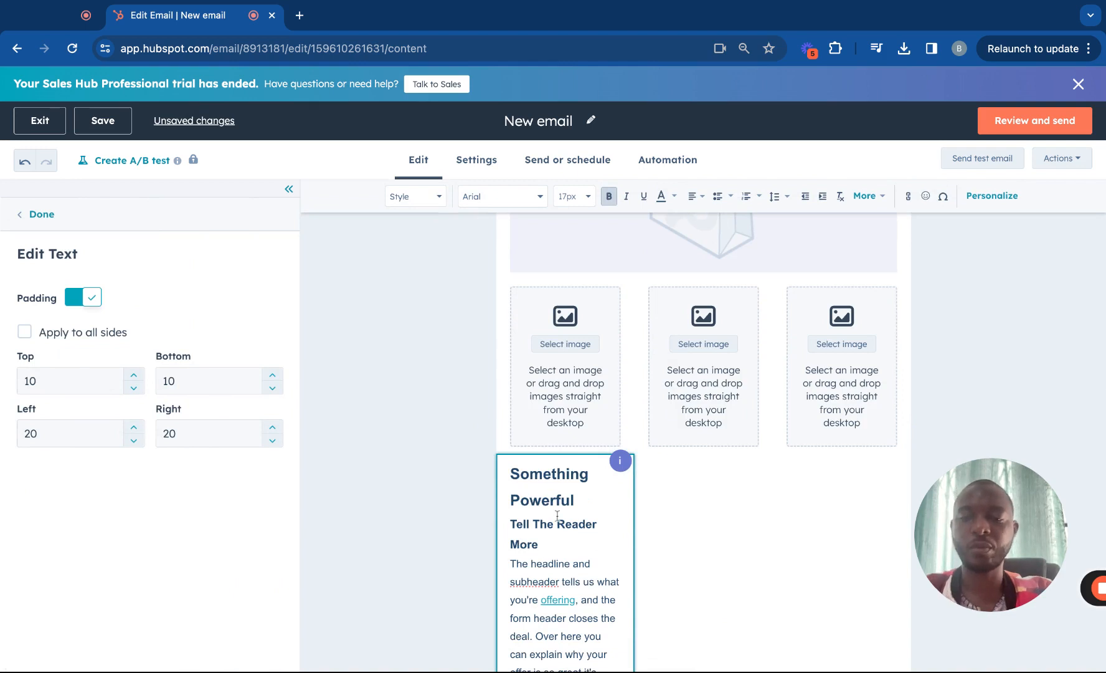
key("ctrl+a")
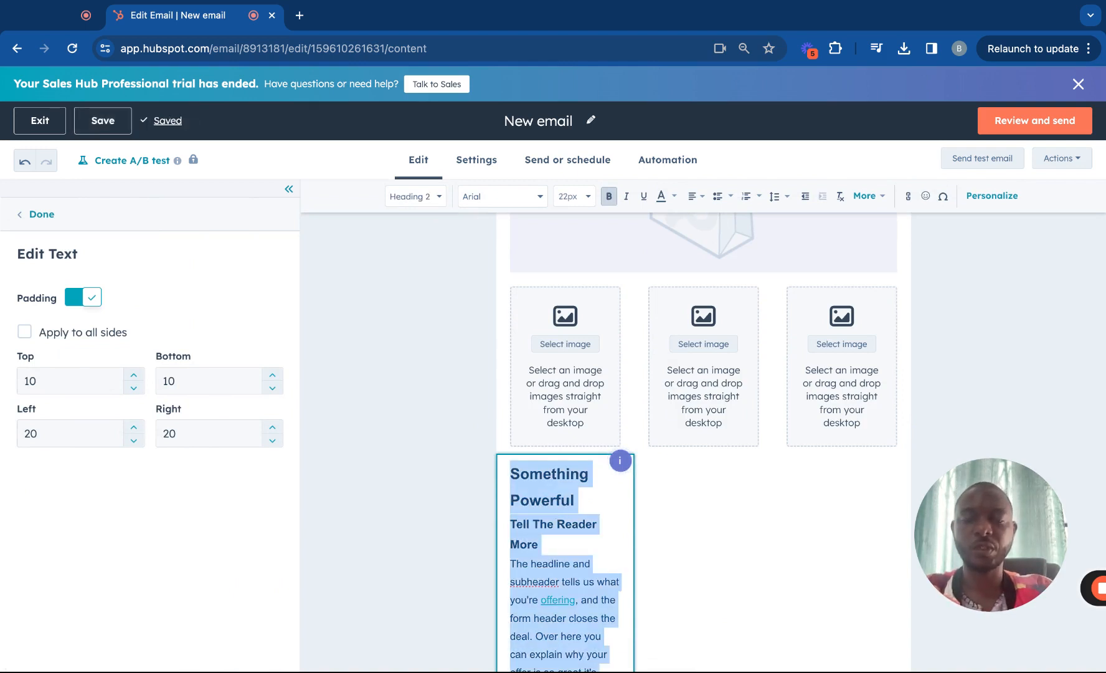
type("Heado")
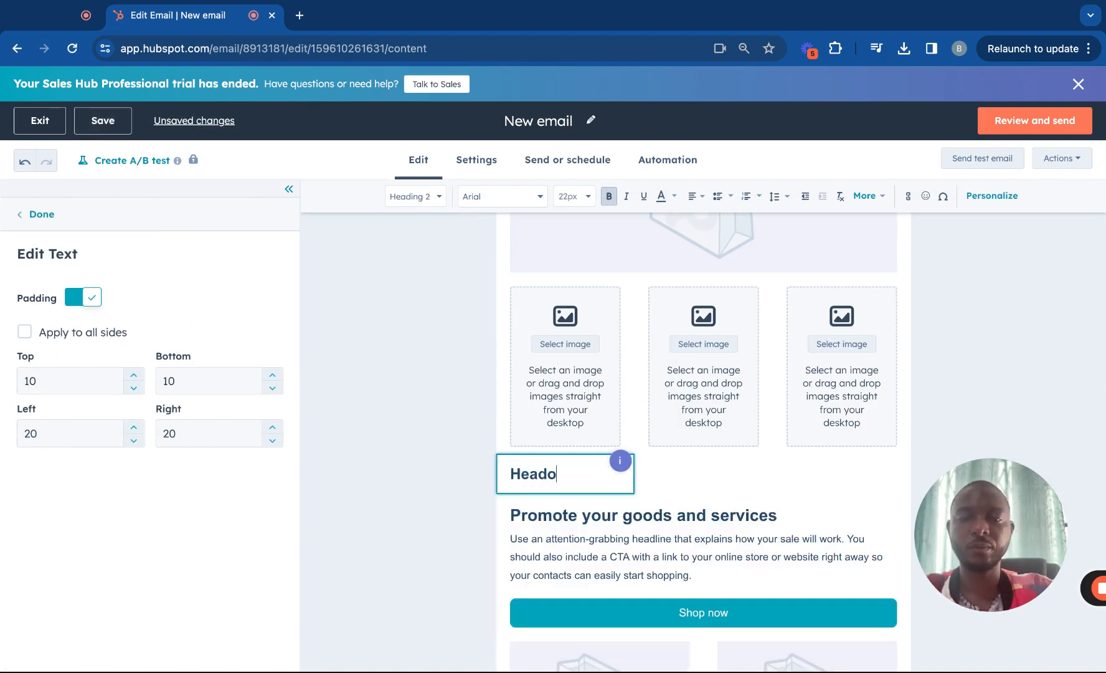
key("BackSpace")
type("ing")
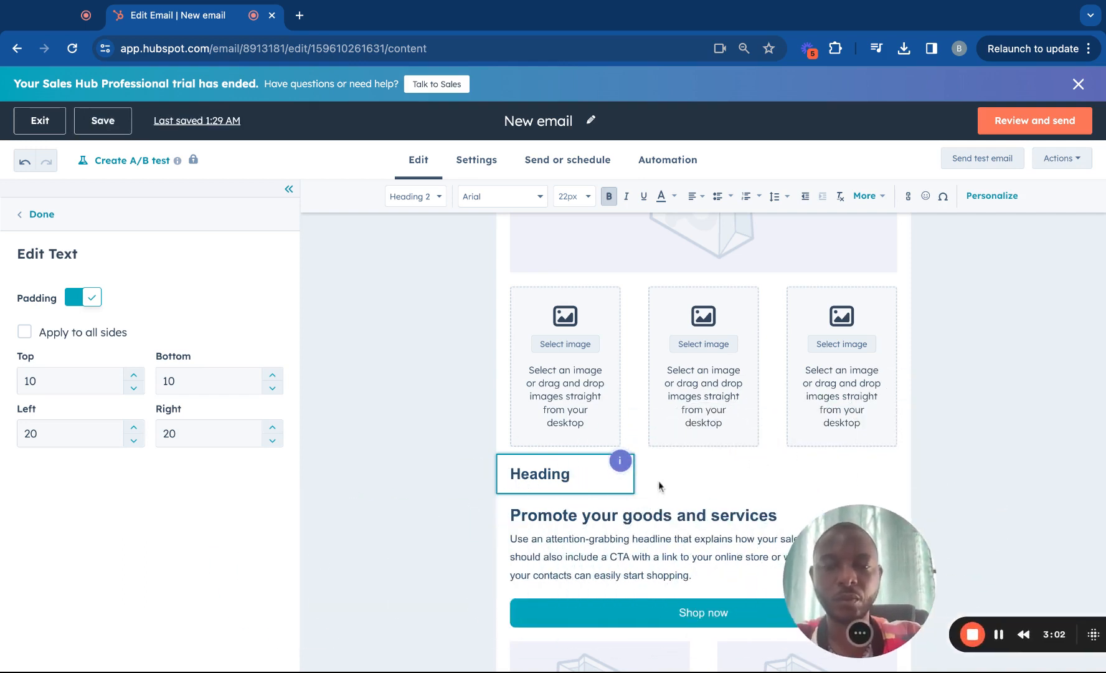
type("1")
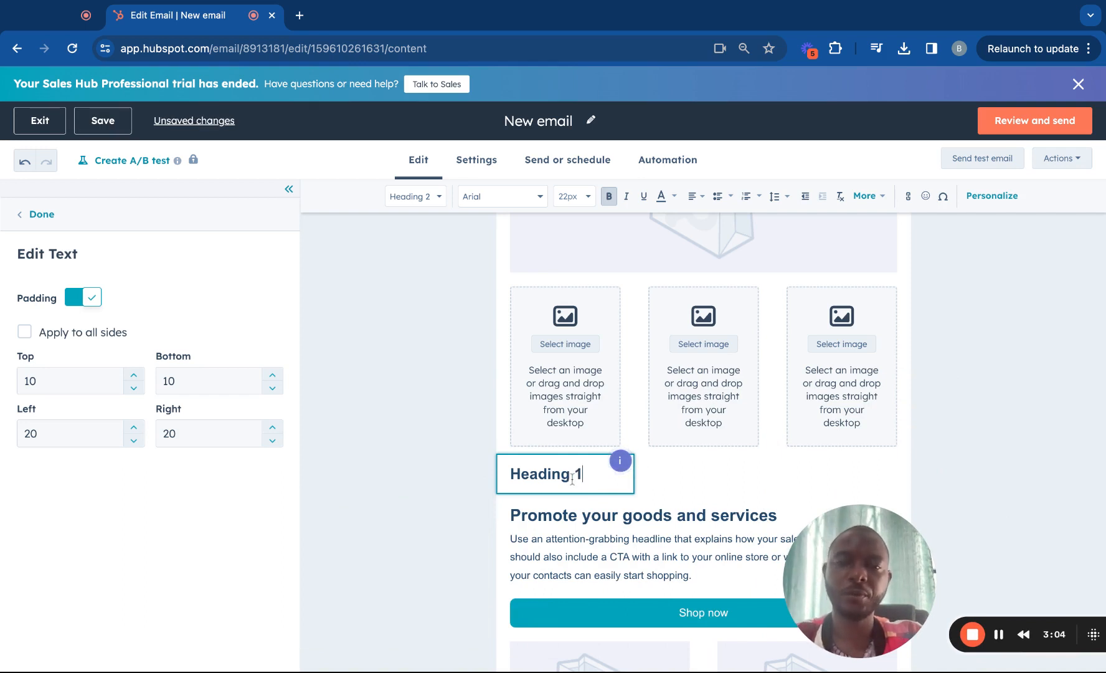
key("Escape")
left_click(573, 465)
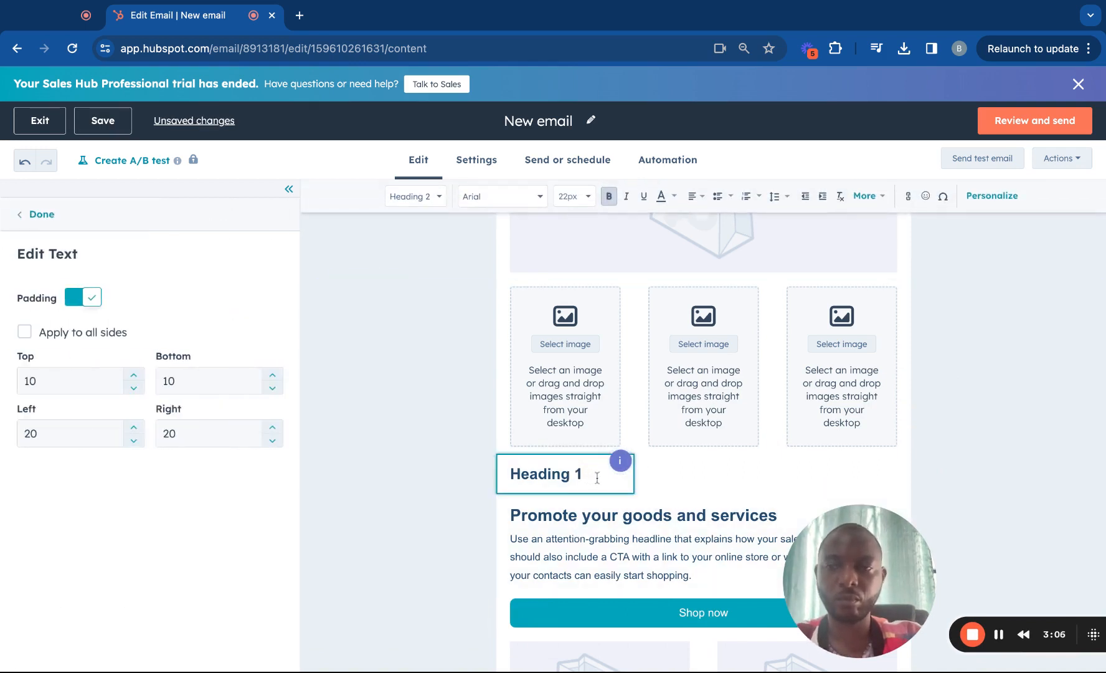
left_click_drag(584, 475, 480, 459)
left_click(480, 459)
left_click(554, 470)
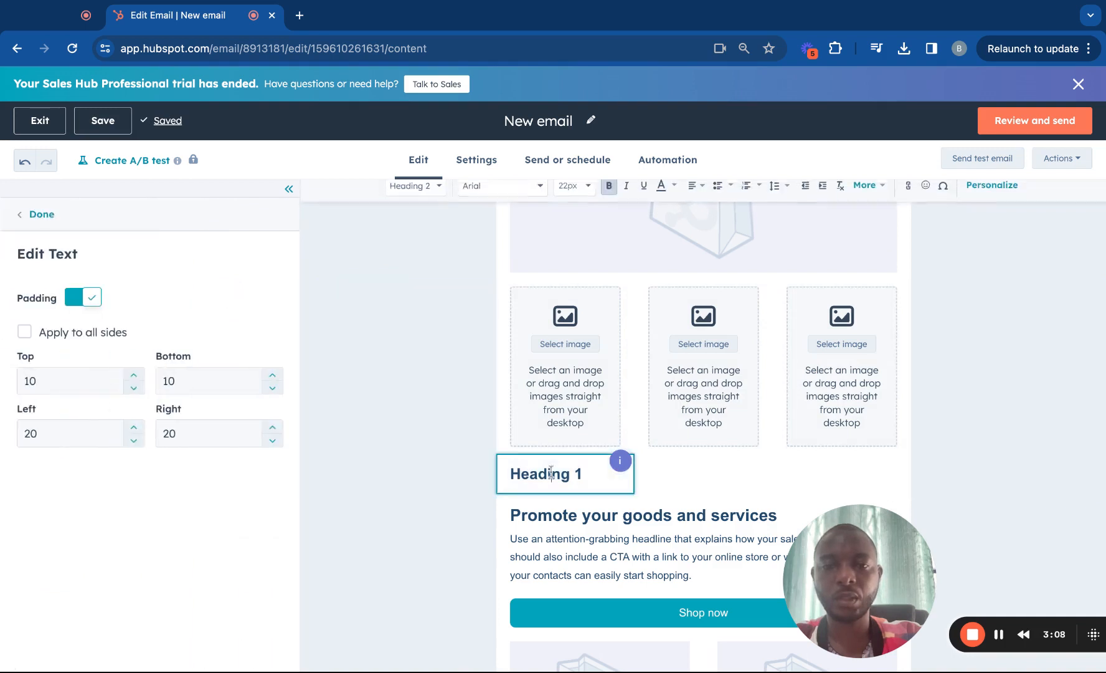
left_click(449, 456)
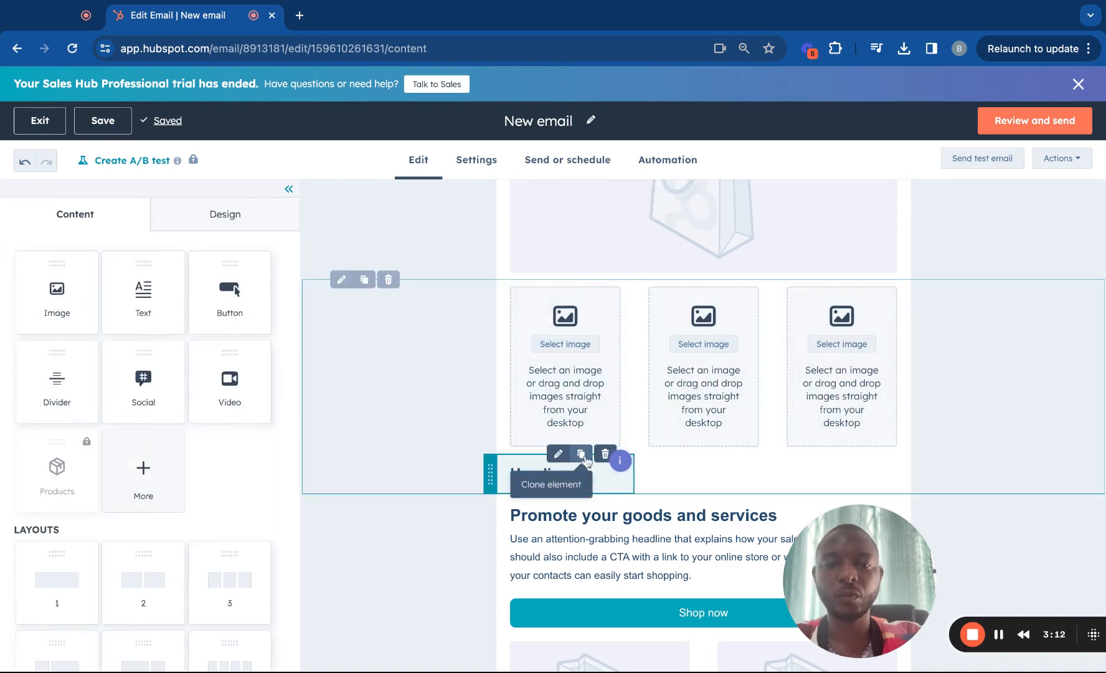
- Clone the "Heading 1" text block and place the copies below the images in the second and third columns
left_click(581, 454)
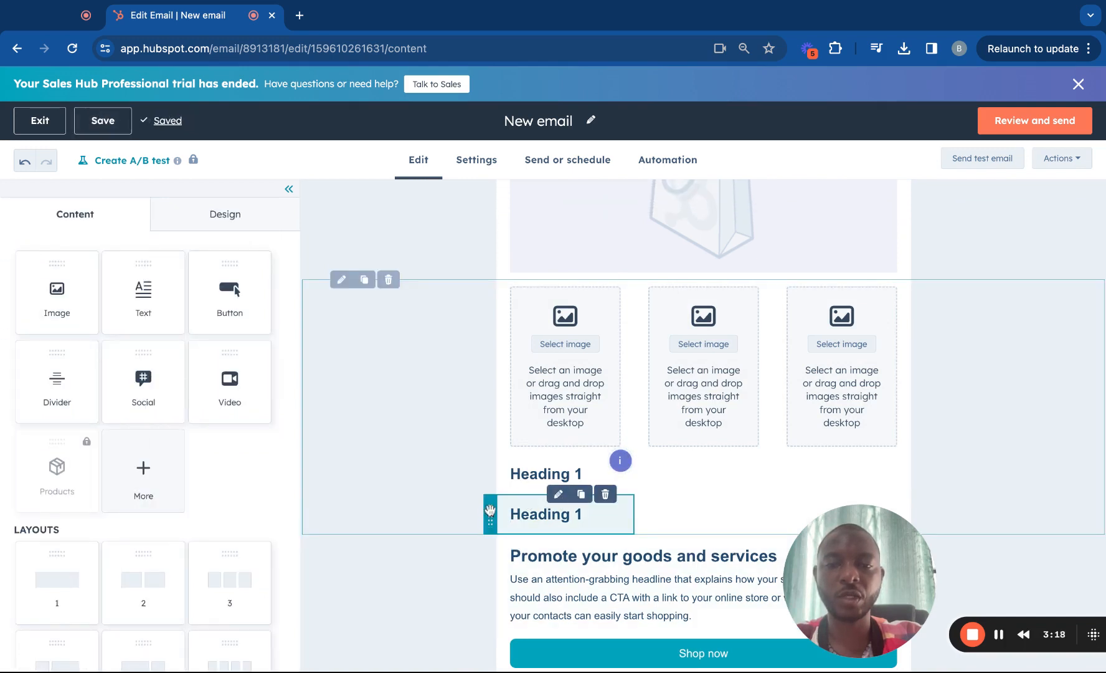
left_click_drag(490, 511, 676, 461)
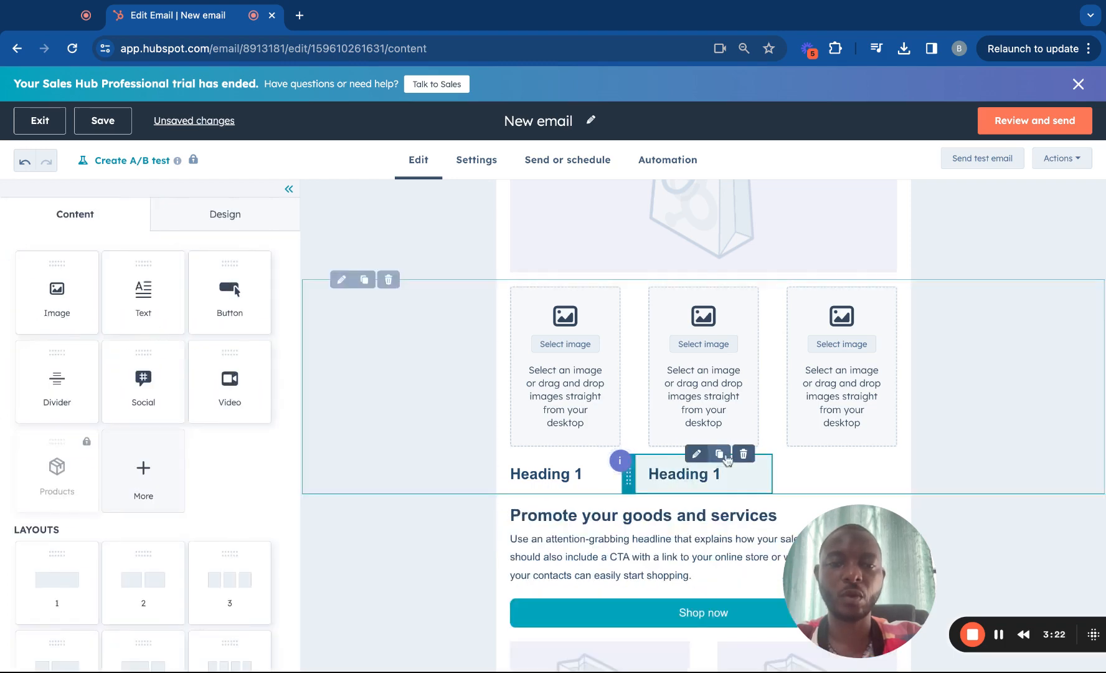
left_click(723, 456)
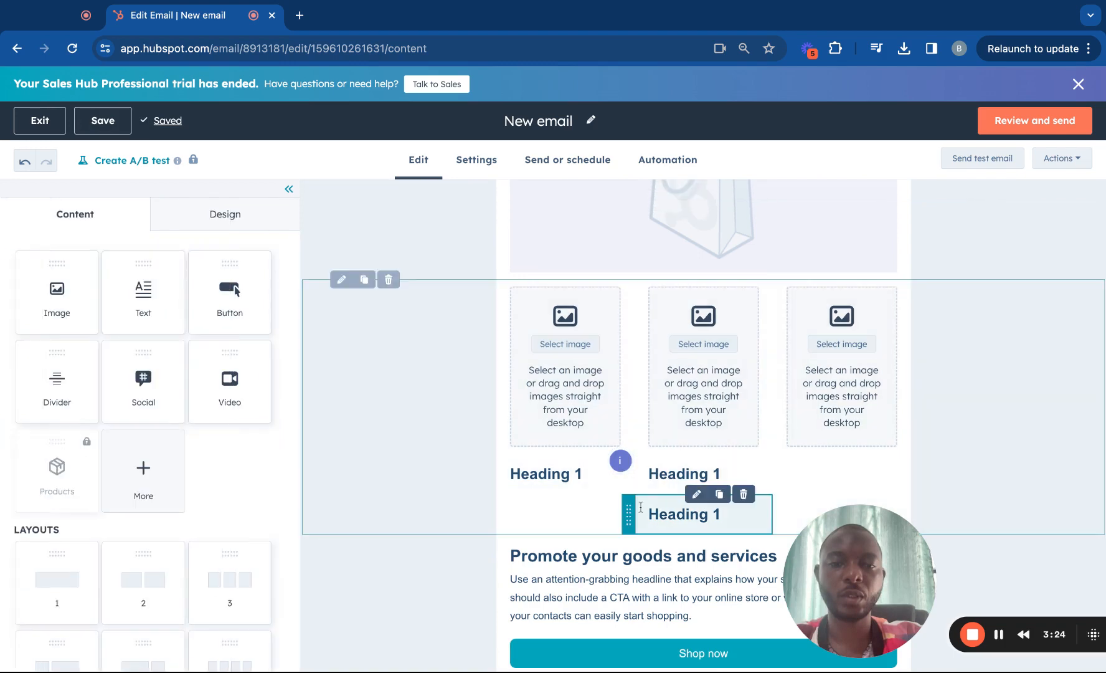
left_click_drag(629, 512, 822, 464)
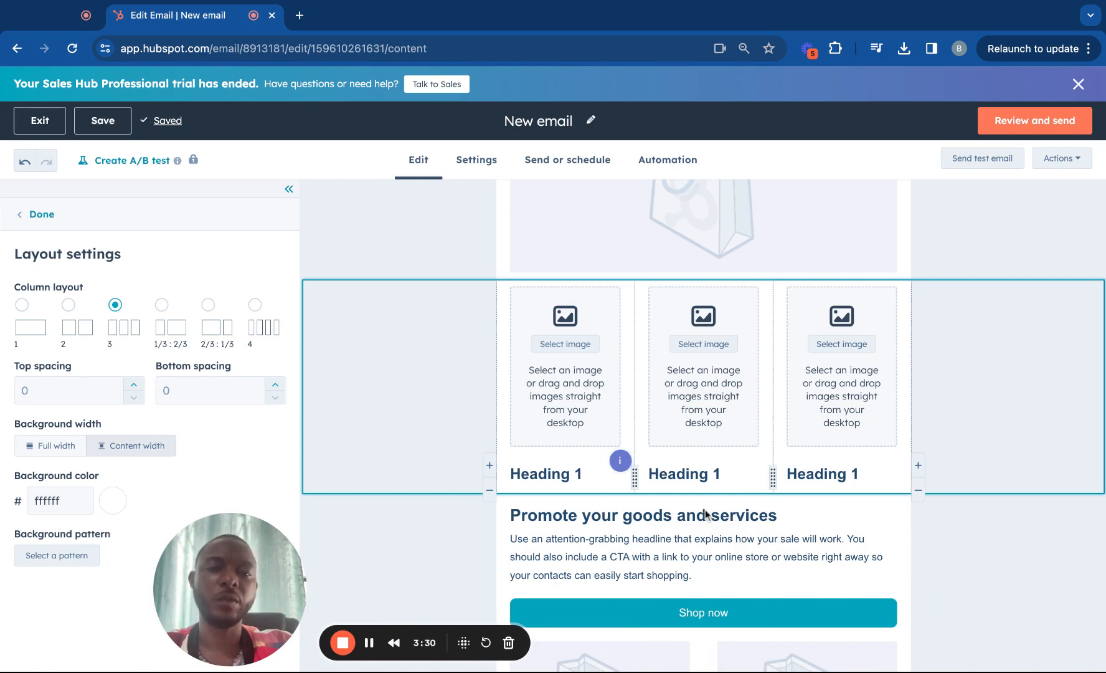
- Fill the first column's image block with the "Hotel and Resort" logo
left_click(606, 358)
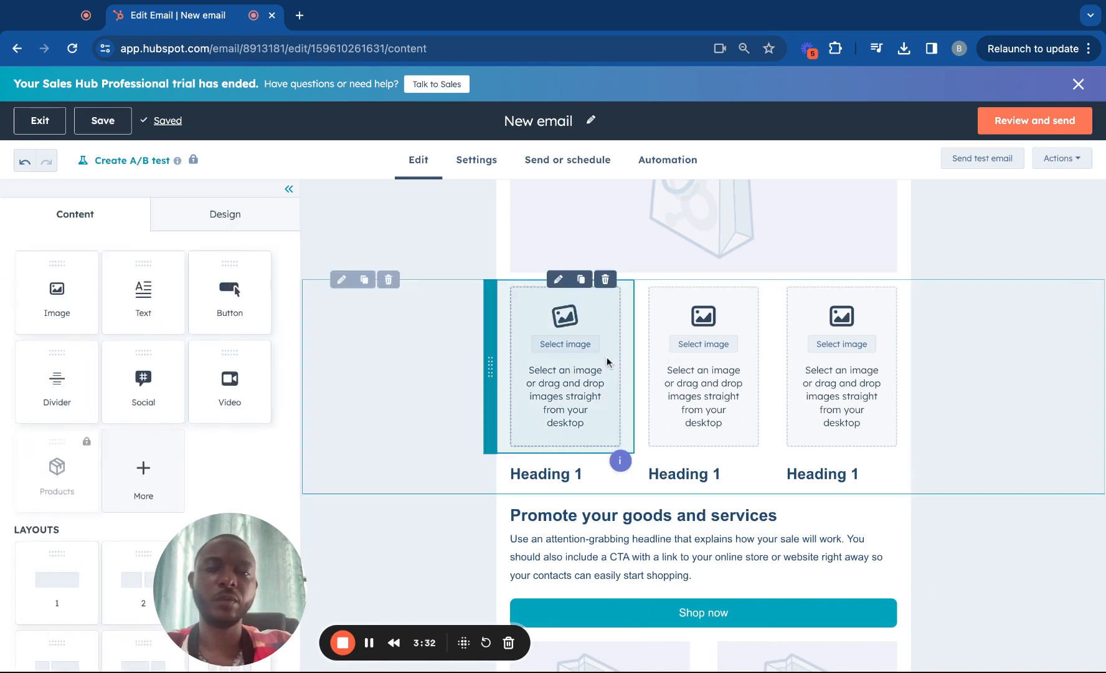
left_click(371, 636)
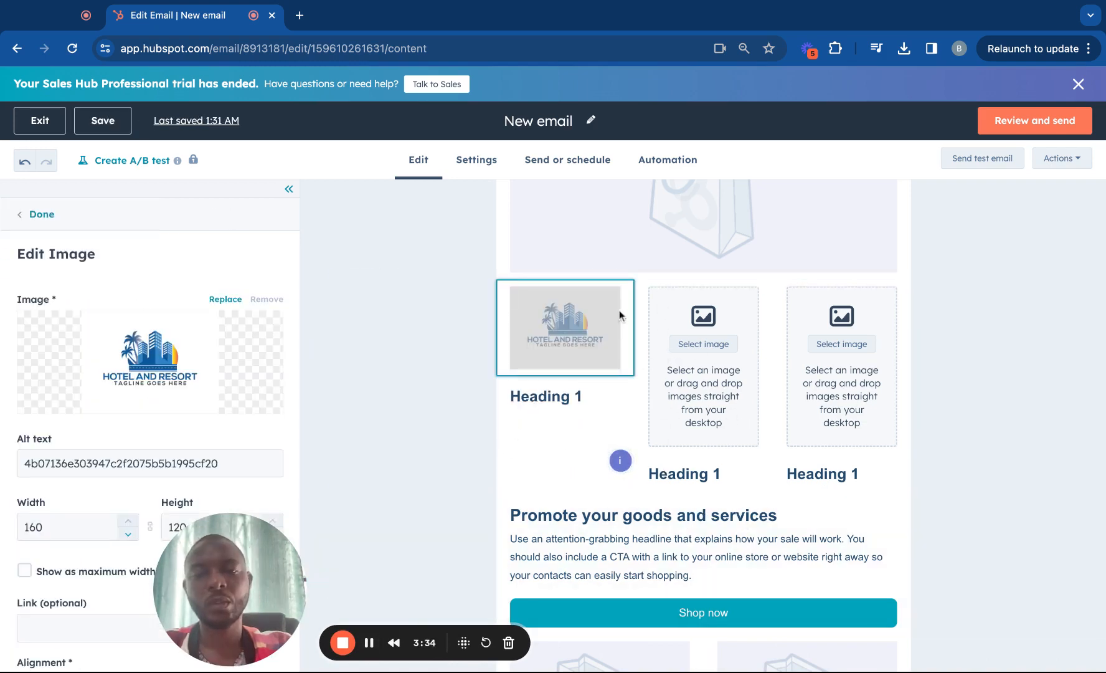
left_click(489, 417)
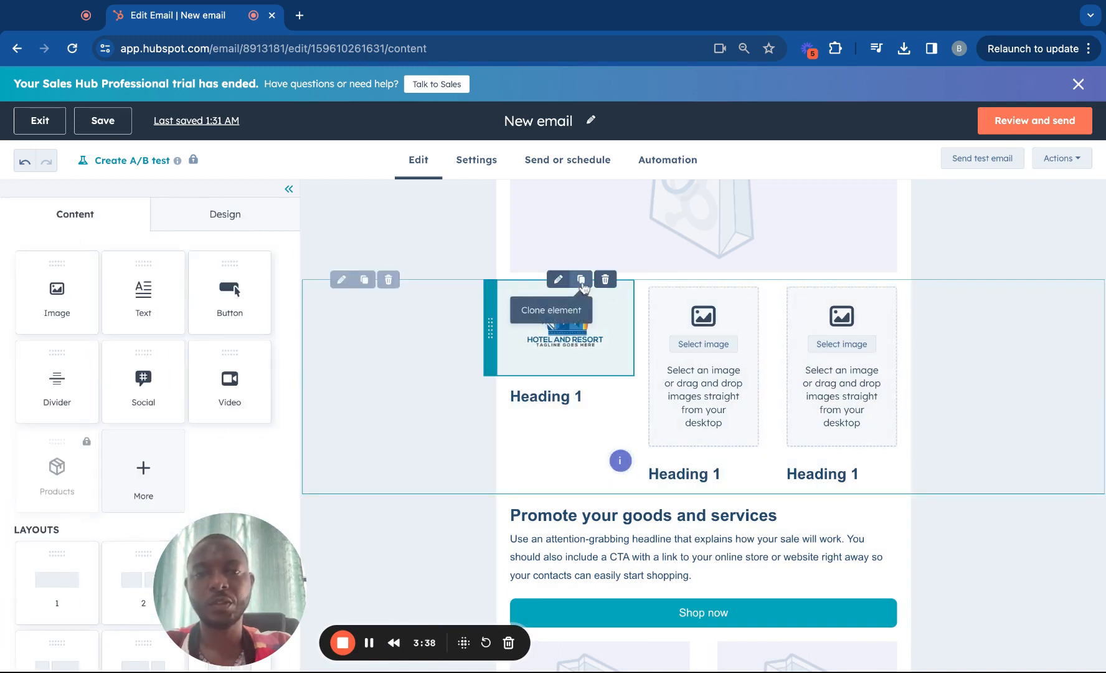
- Clone the "Hotel and Resort" logo into the second and third columns and delete the empty image blocks there
left_click(581, 280)
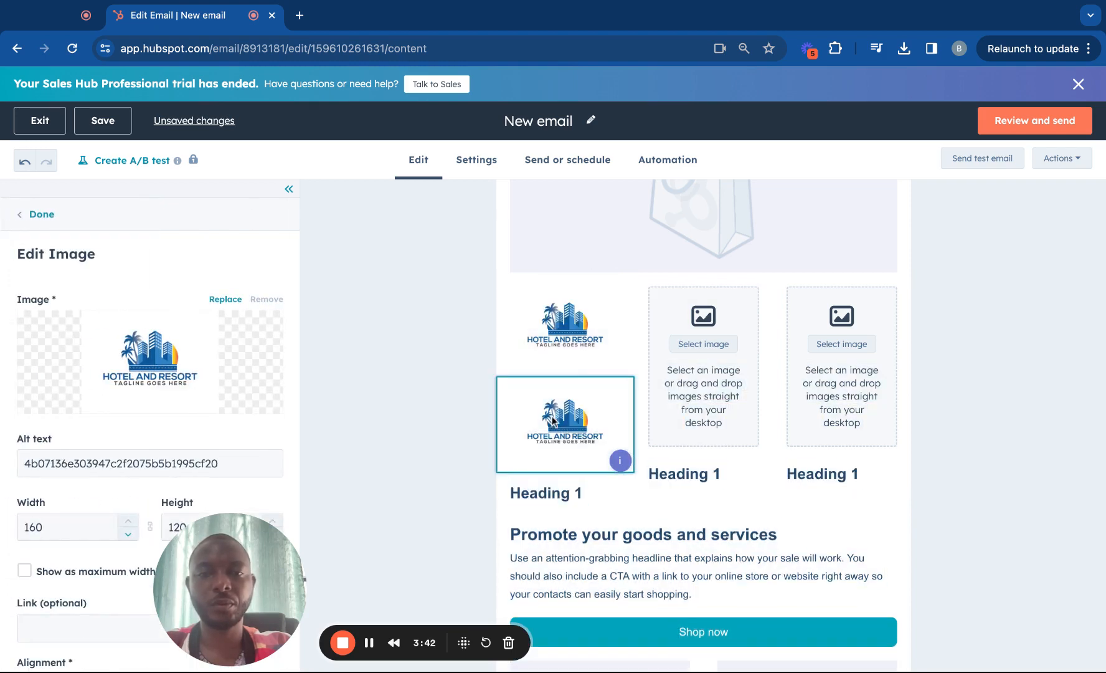
left_click(457, 426)
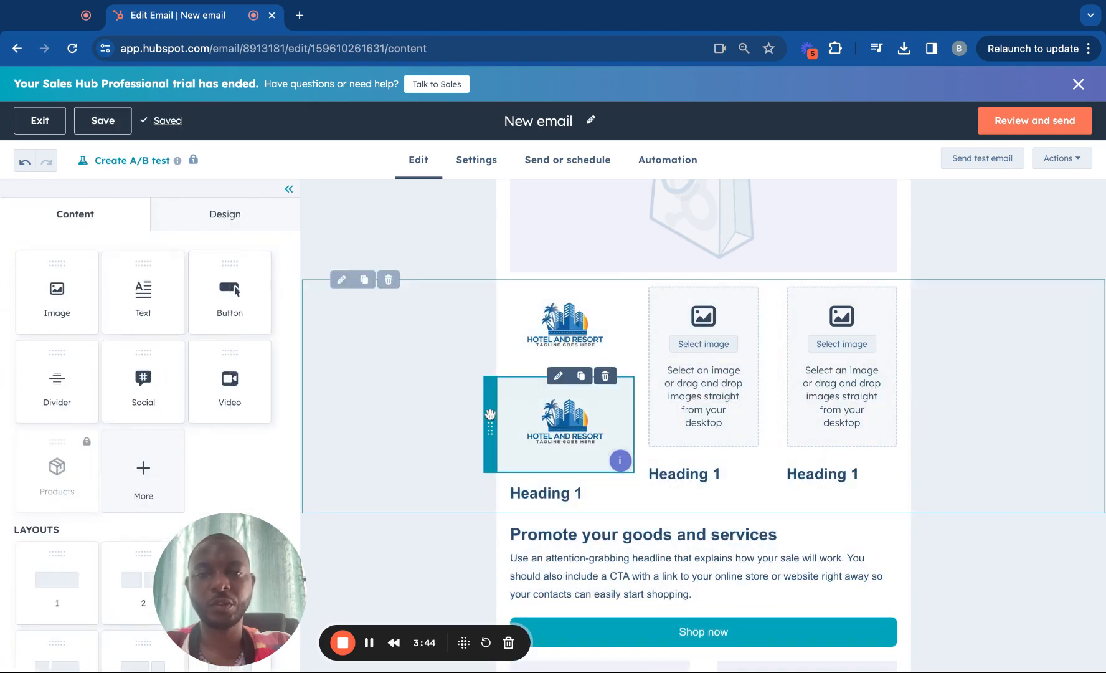
left_click_drag(491, 415, 704, 292)
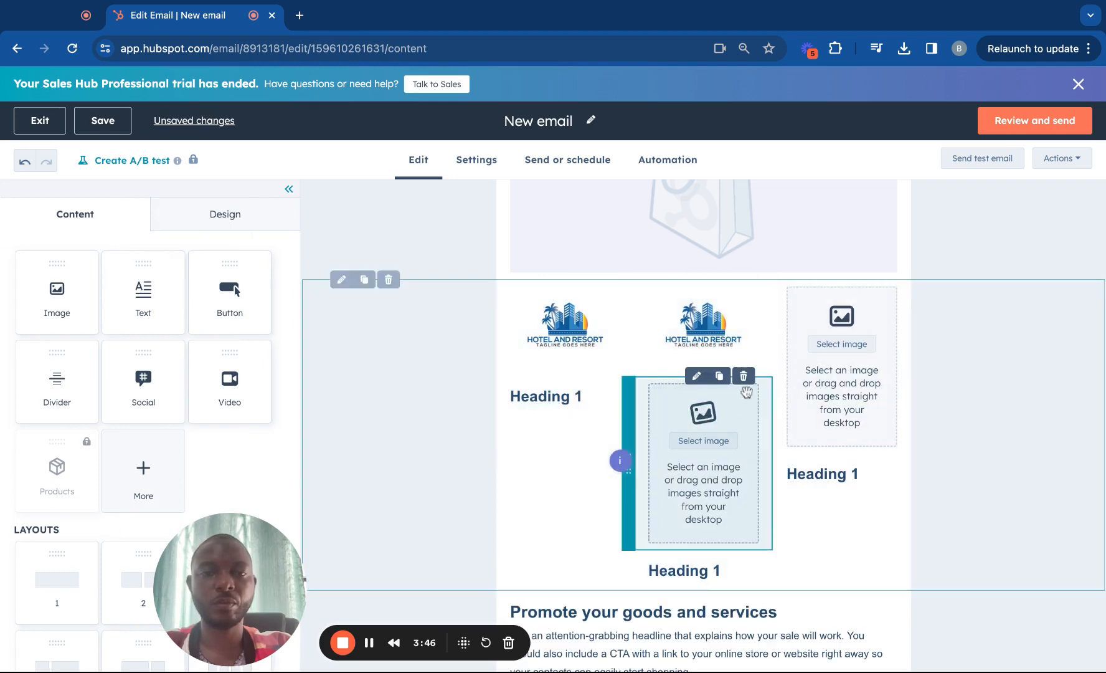
left_click(743, 375)
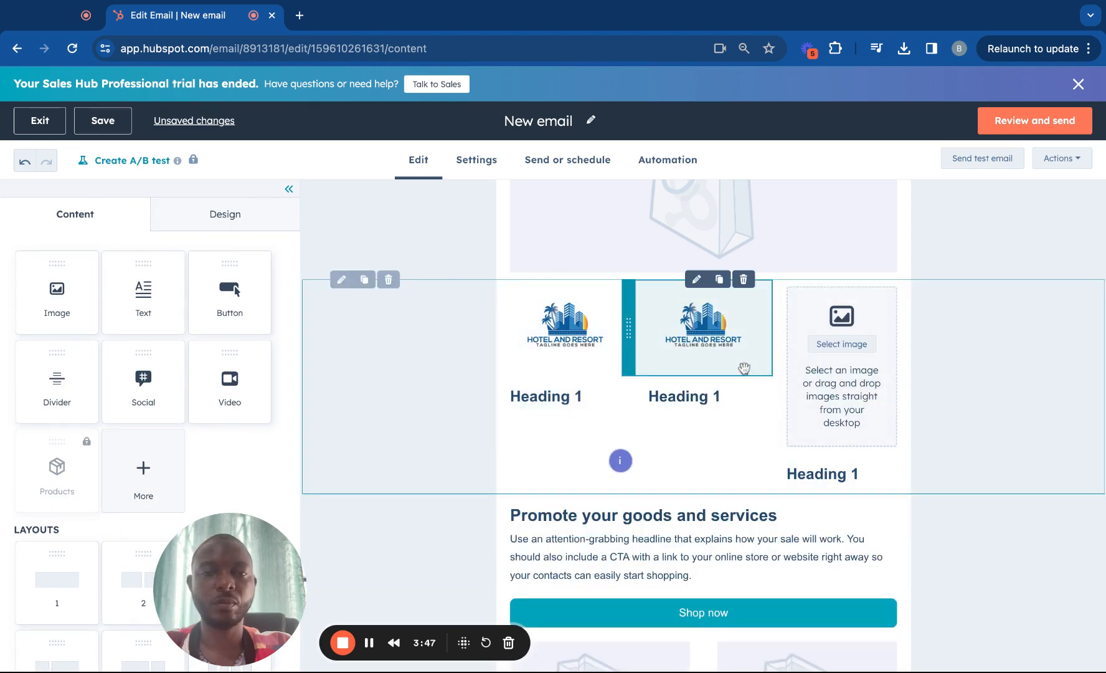
left_click(718, 279)
left_click(626, 411)
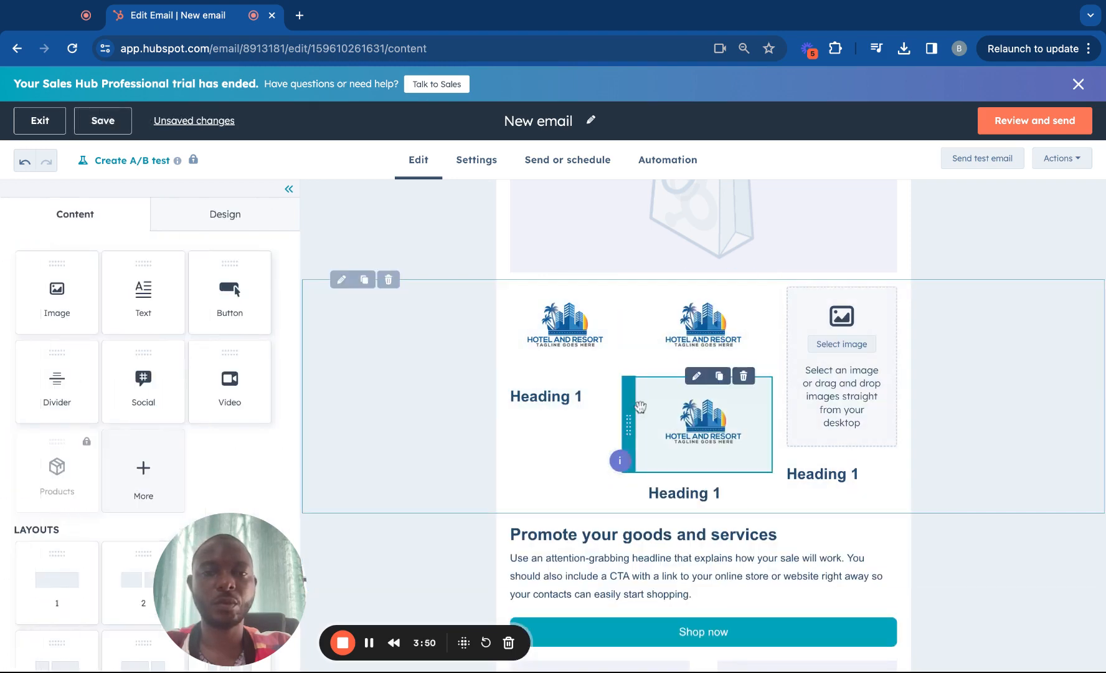
left_click_drag(629, 414, 848, 311)
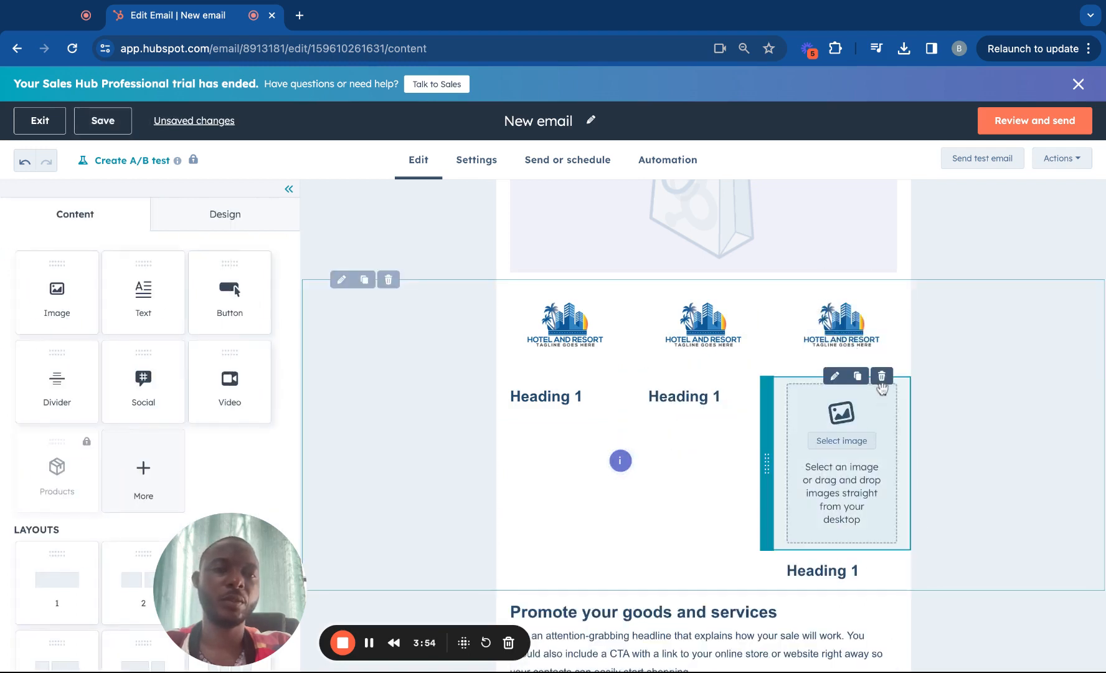
left_click(881, 375)
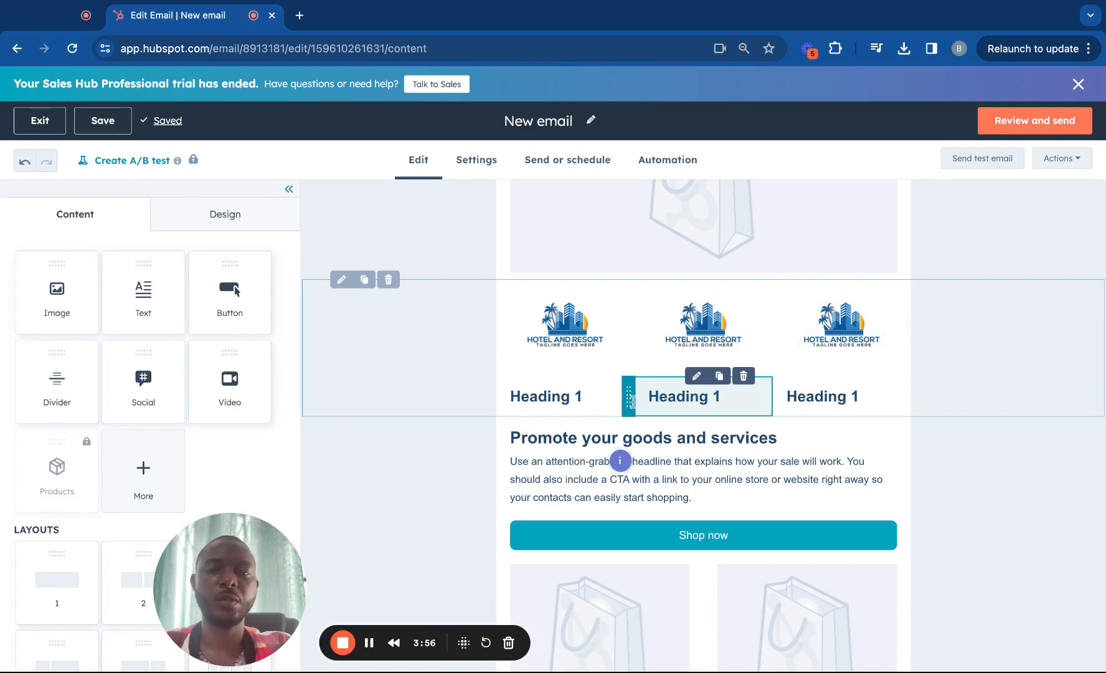
- Centre-align the "Heading 1" text below the logo in each of the three columns
left_click(570, 396)
triple_click(607, 397)
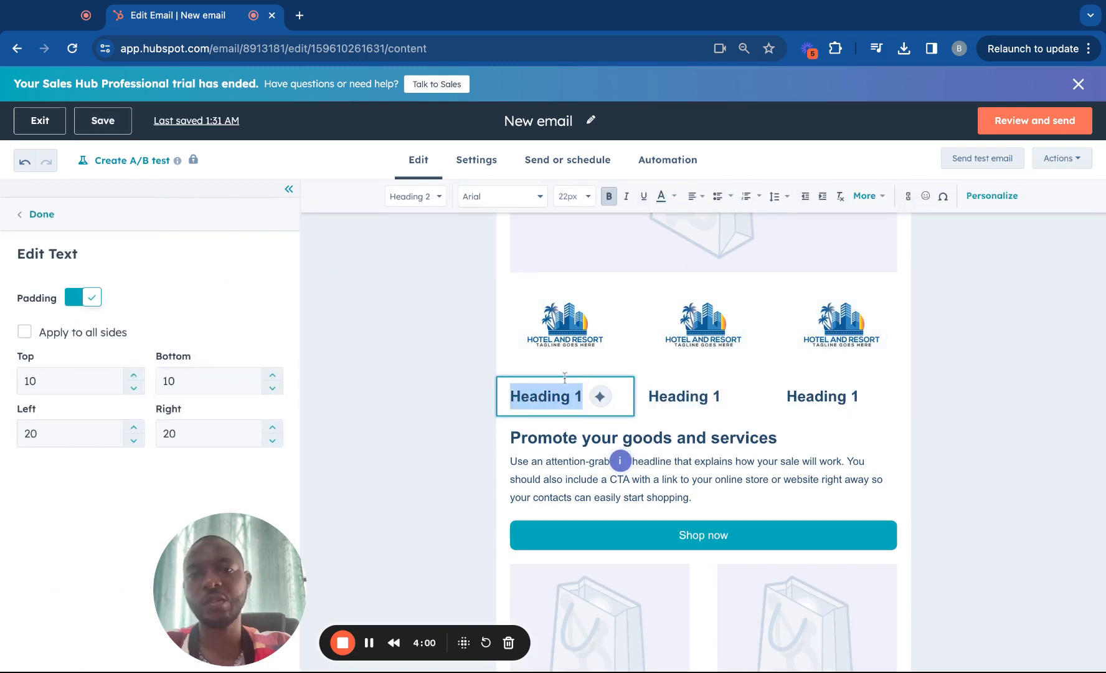
left_click(693, 196)
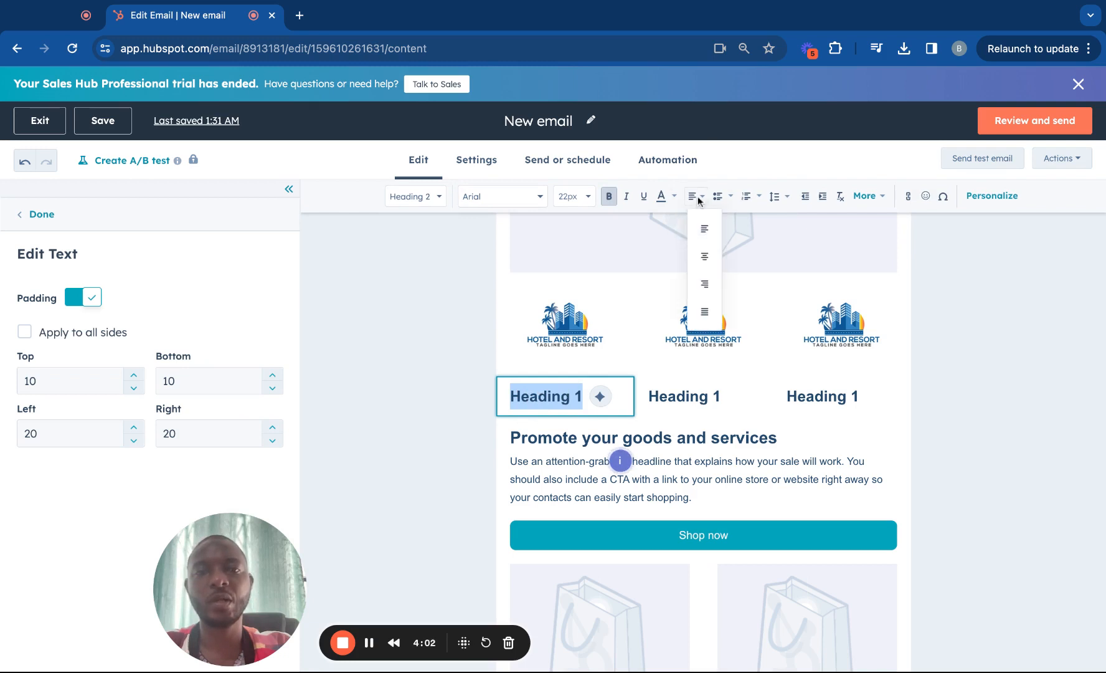
left_click(704, 254)
left_click(706, 399)
triple_click(733, 399)
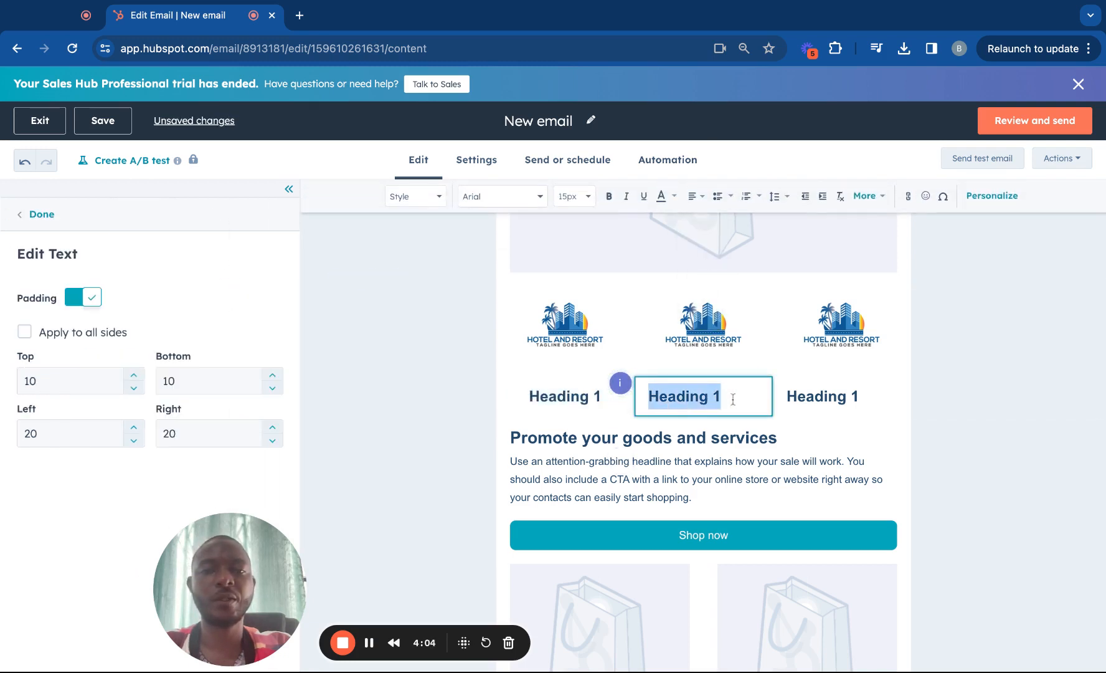
left_click(698, 197)
left_click(704, 255)
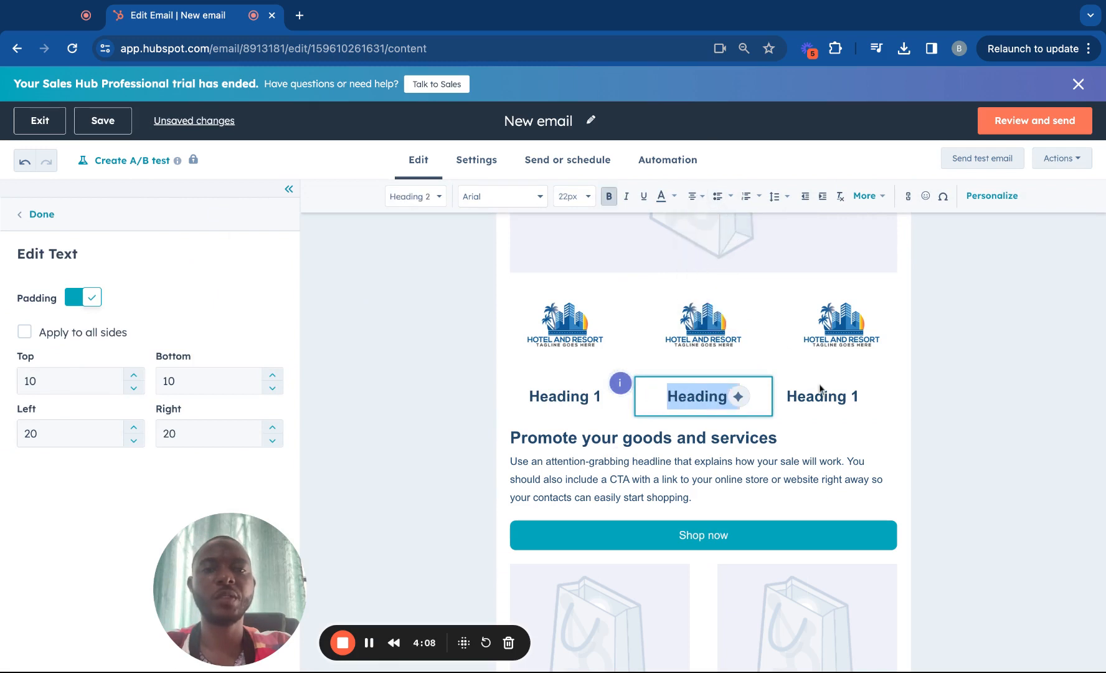
left_click(825, 397)
triple_click(825, 399)
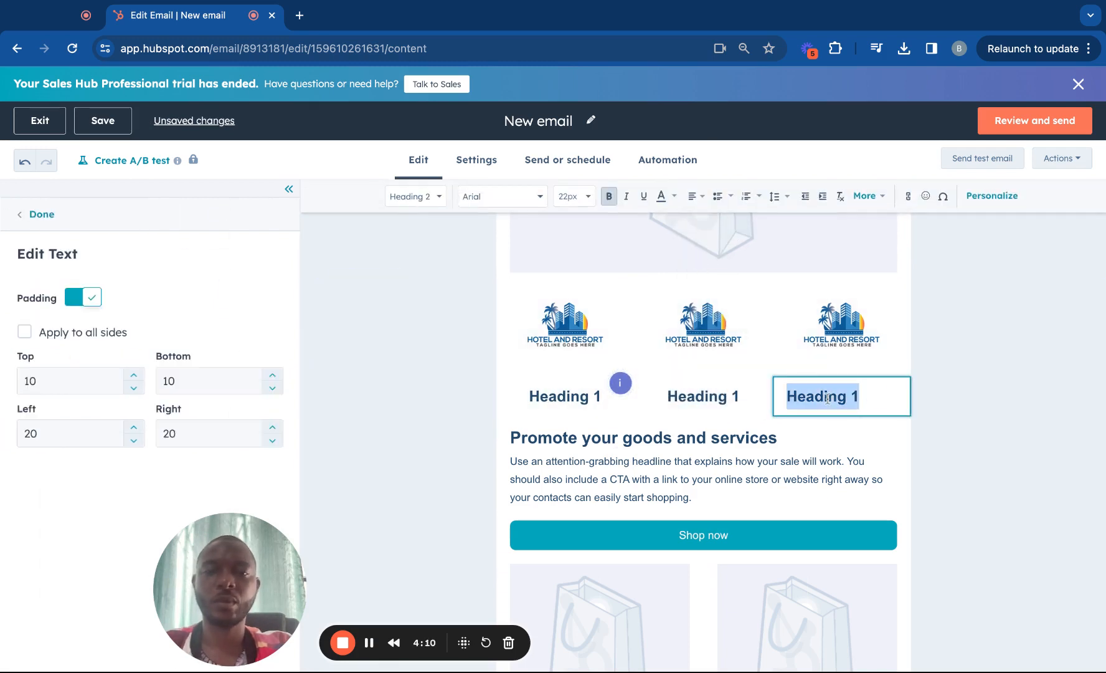
left_click(695, 197)
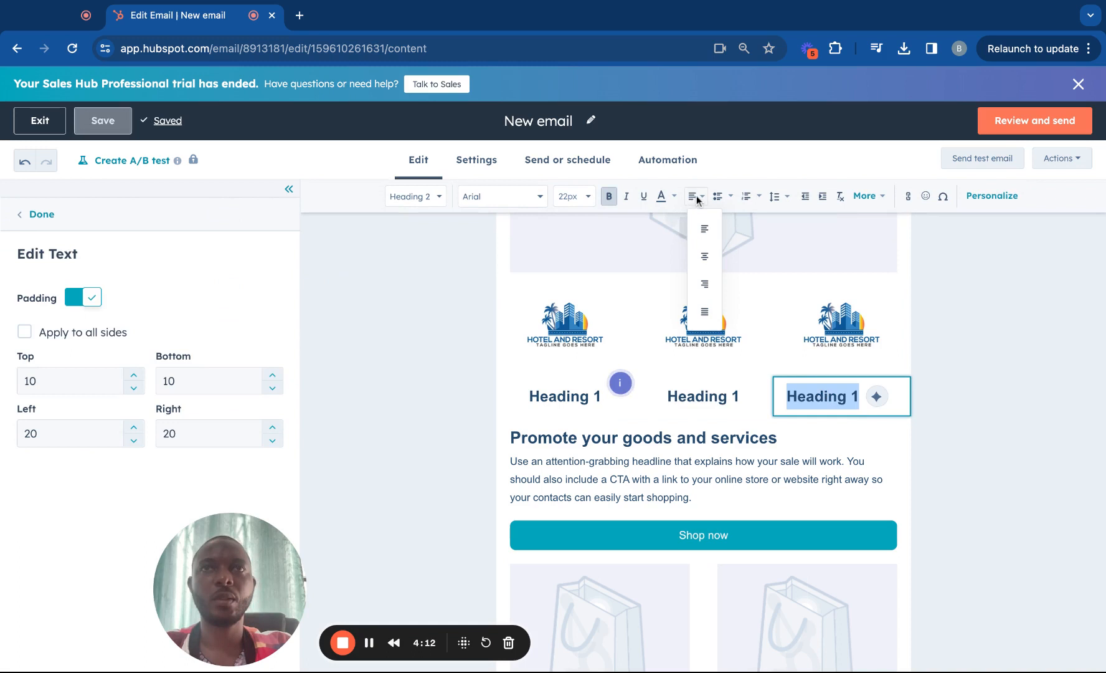
left_click(708, 261)
left_click(659, 481)
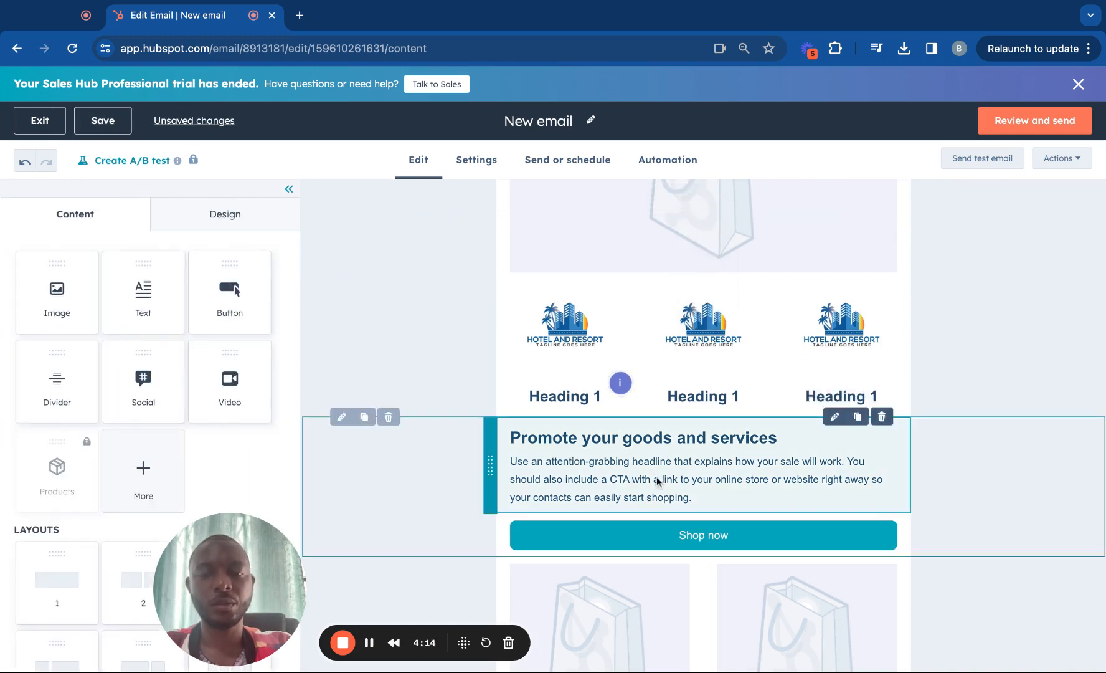
scroll(659, 481, "down", 2)
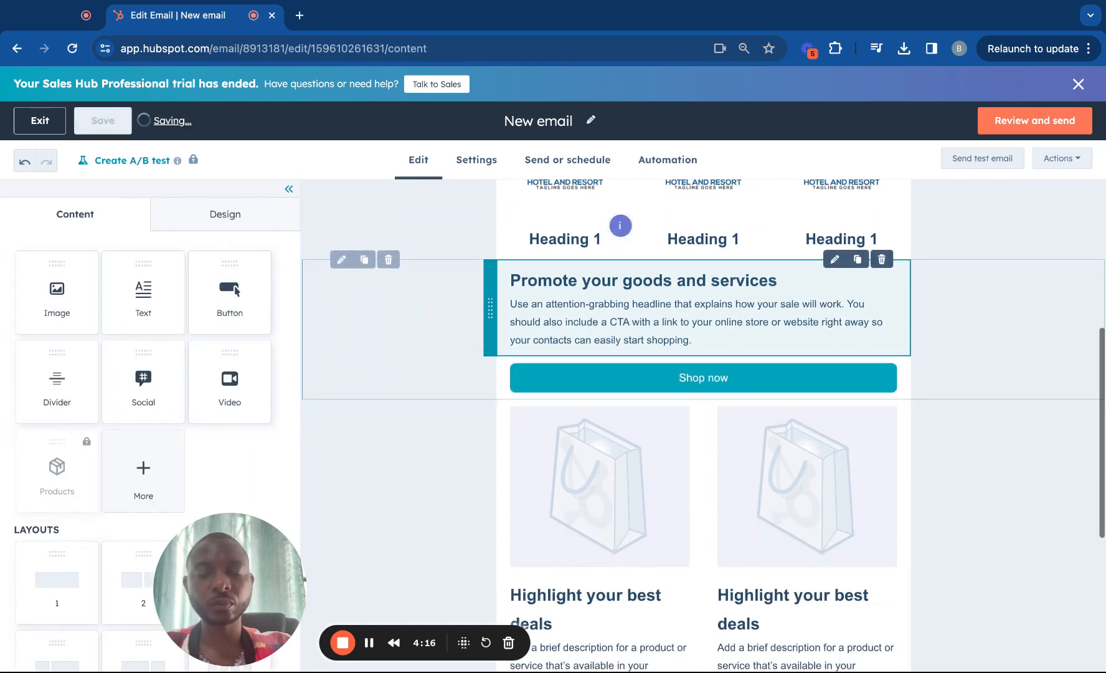
scroll(637, 331, "up", 5)
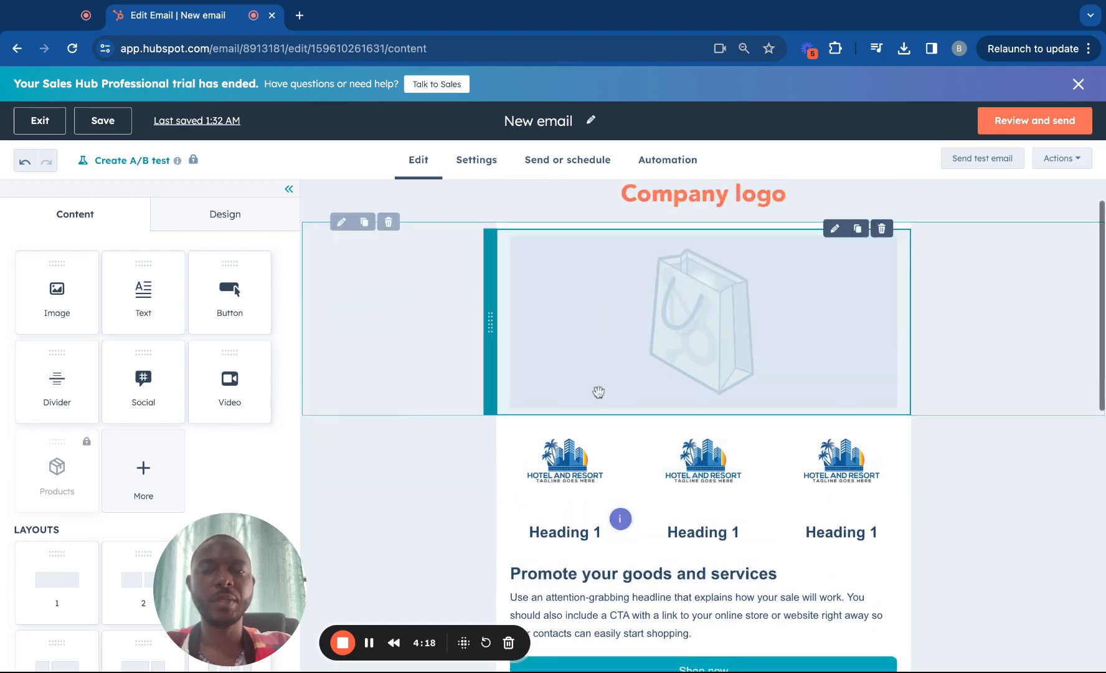
scroll(620, 321, "down", 5)
scroll(620, 324, "down", 2)
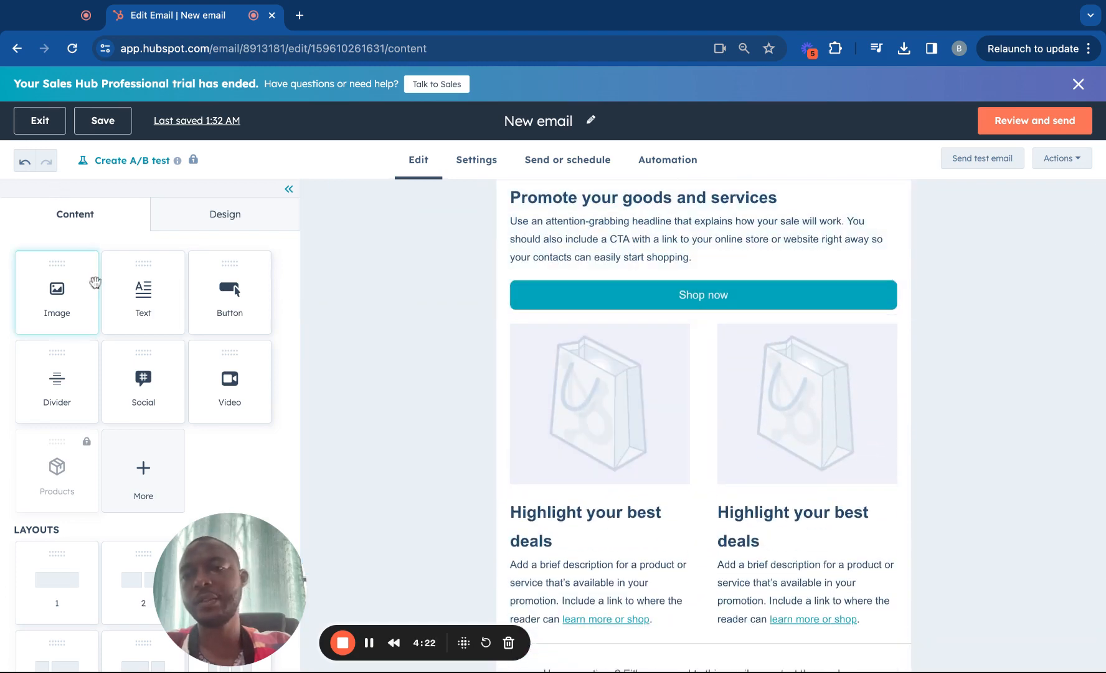
- Add a button block between the logo and the "Heading 1" text in the first column
scroll(99, 405, "down", 2)
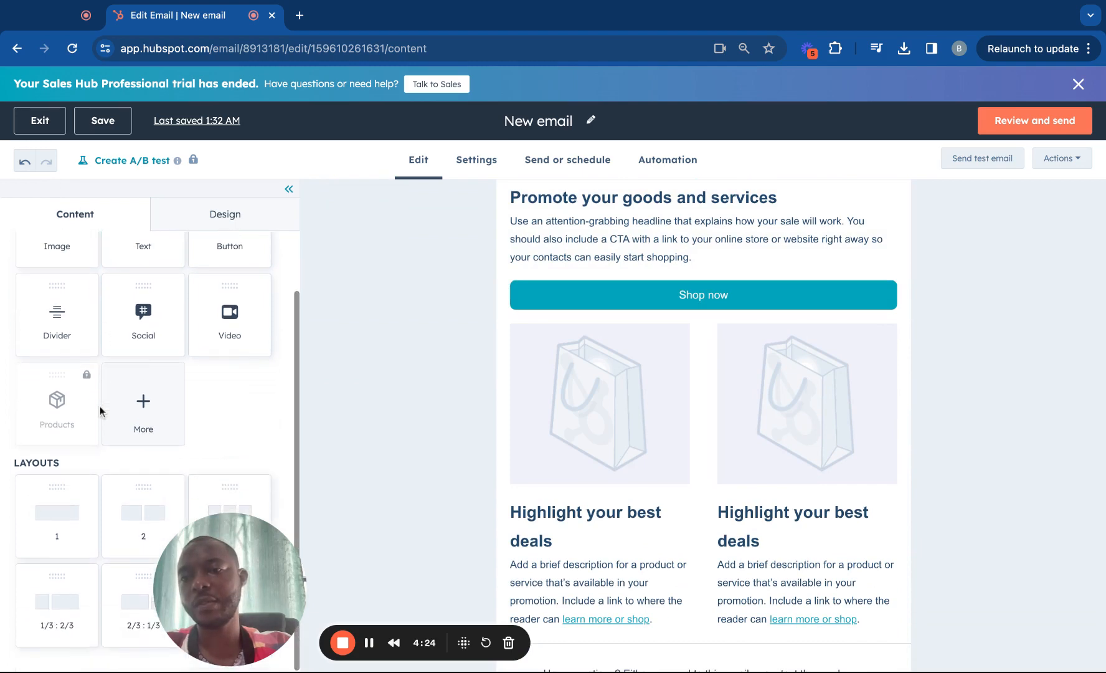
scroll(125, 399, "up", 2)
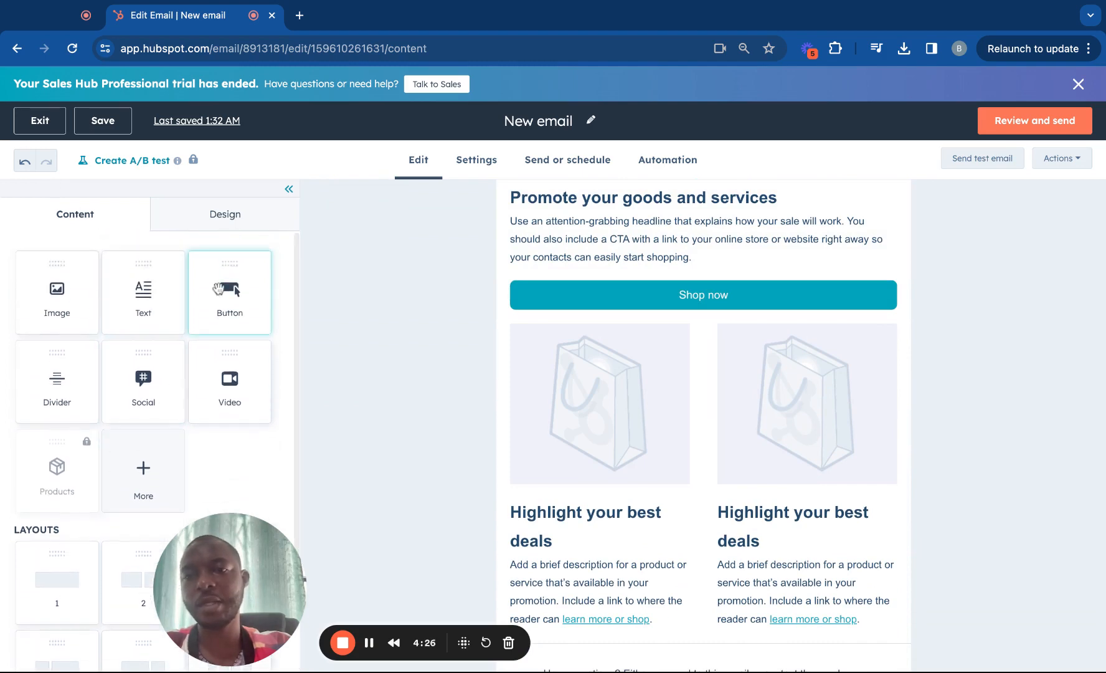
left_click_drag(215, 292, 623, 446)
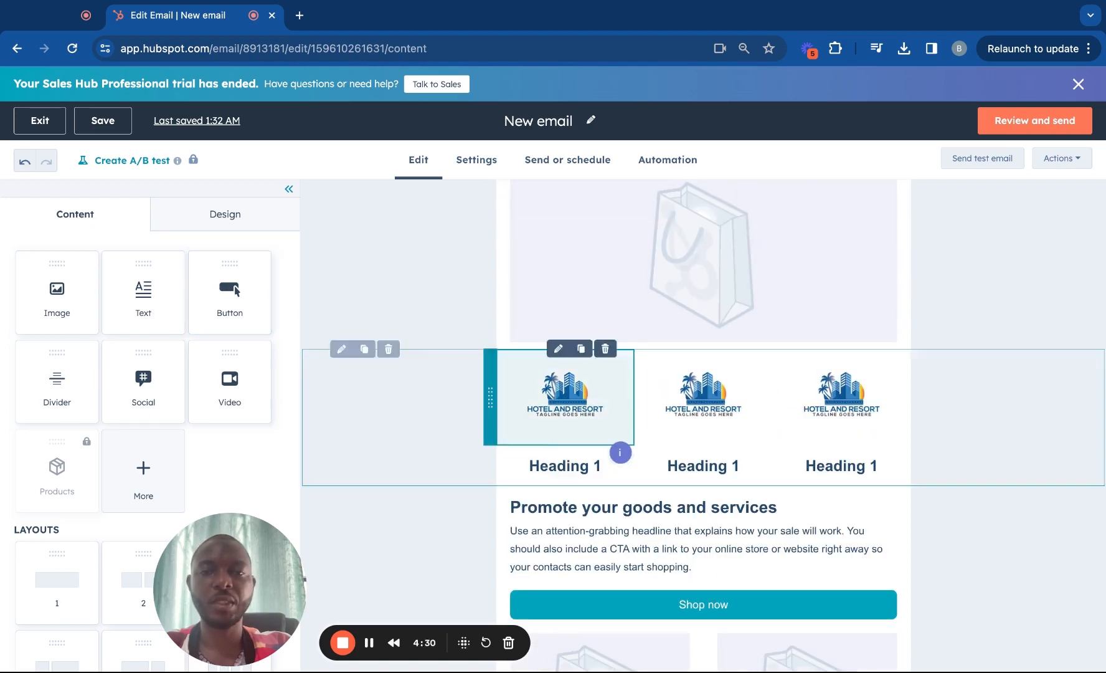
scroll(591, 448, "down", 2)
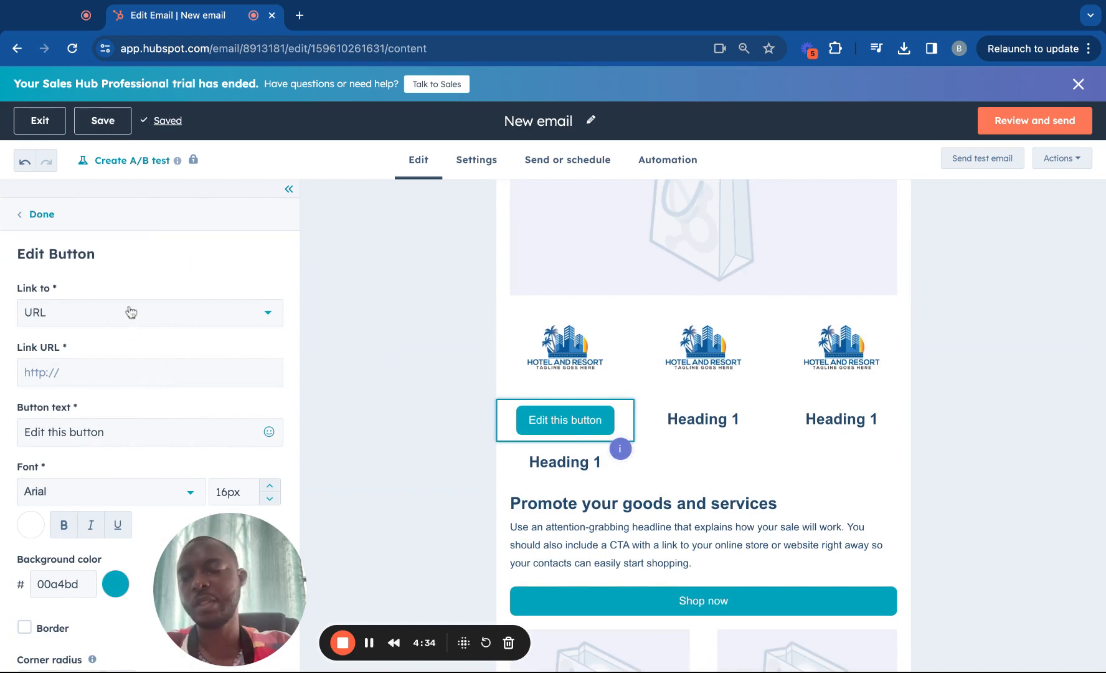
- Set the first column's button text to "Read More"
scroll(143, 379, "down", 1)
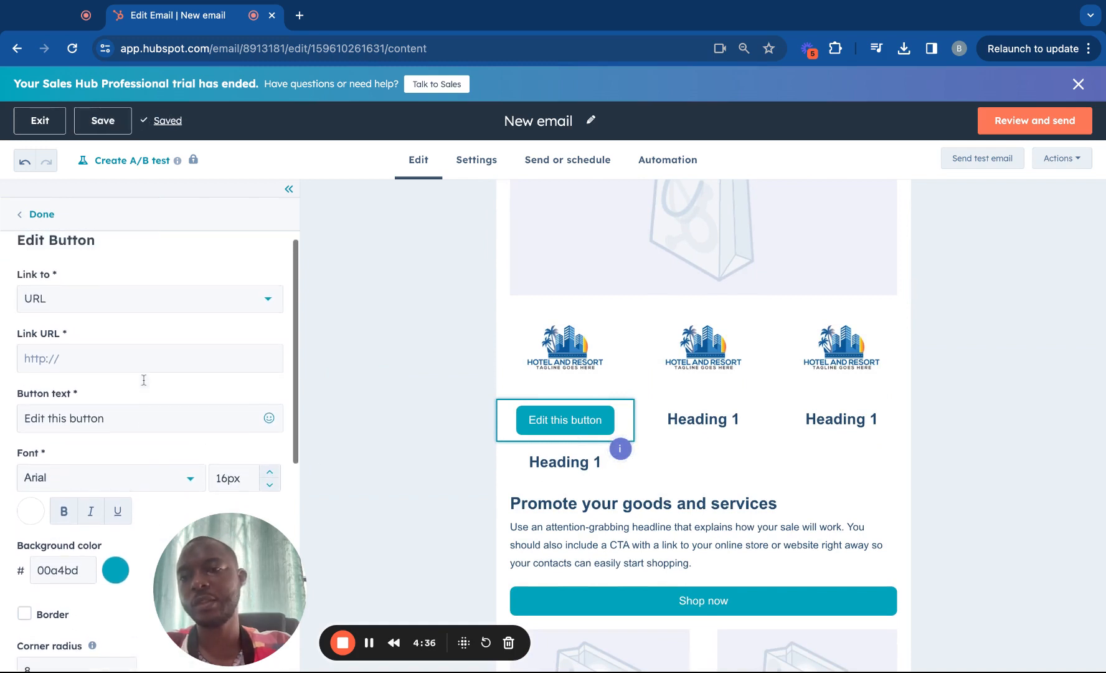
left_click(138, 304)
left_click(138, 304)
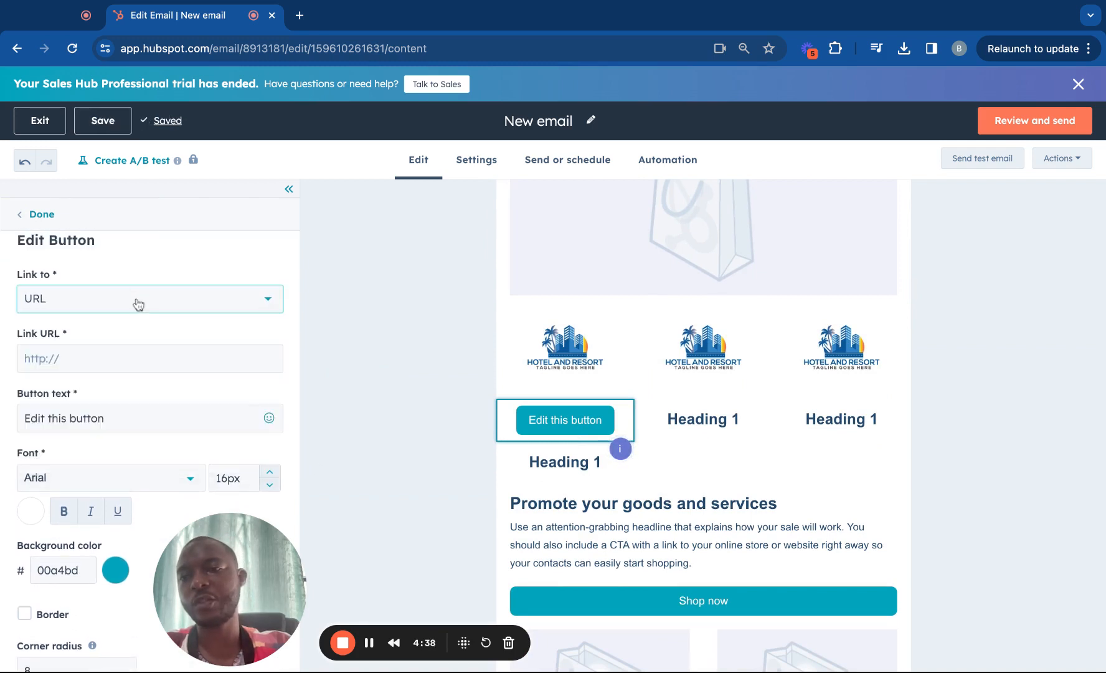
scroll(124, 395, "down", 2)
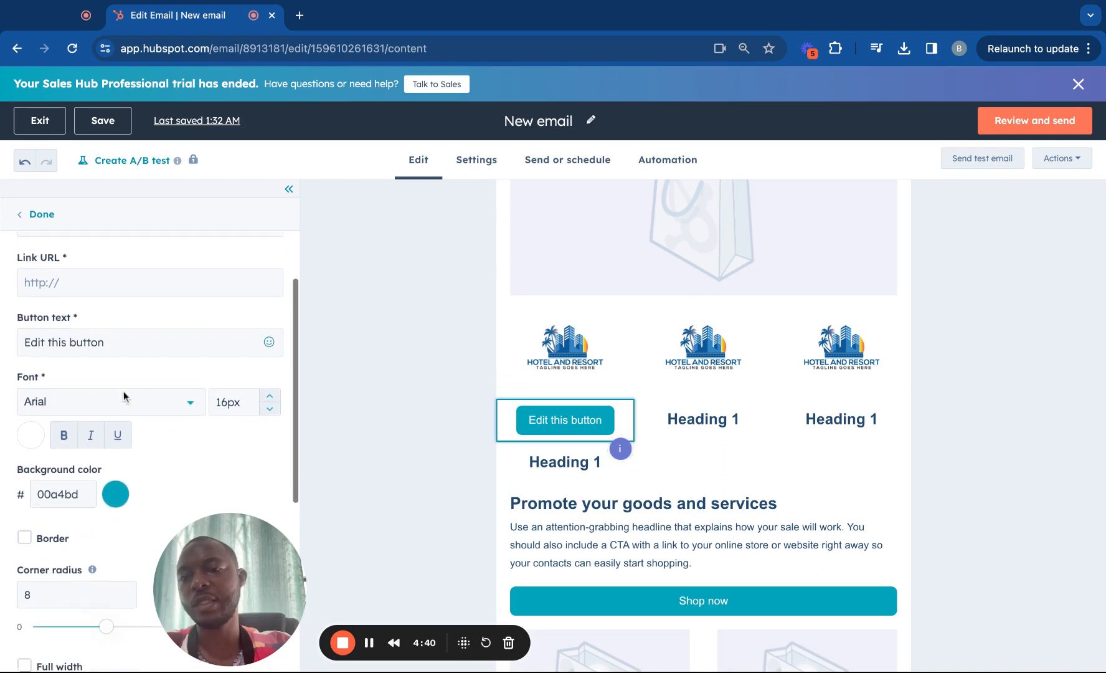
scroll(123, 395, "down", 2)
left_click_drag(115, 284, 15, 284)
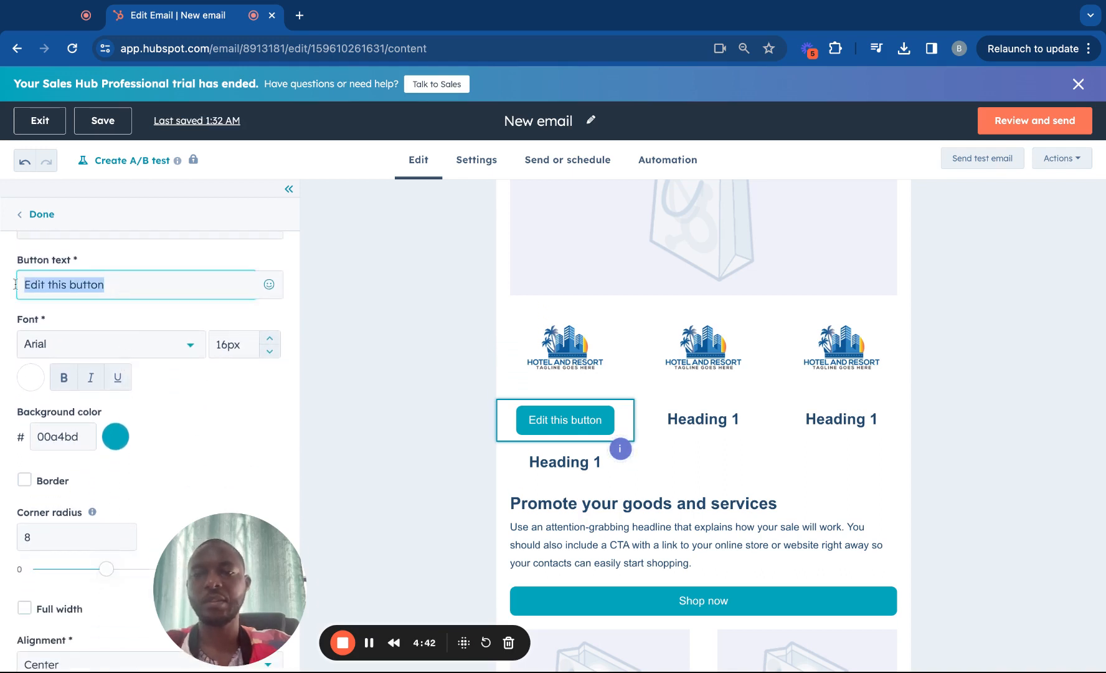
type("Read ")
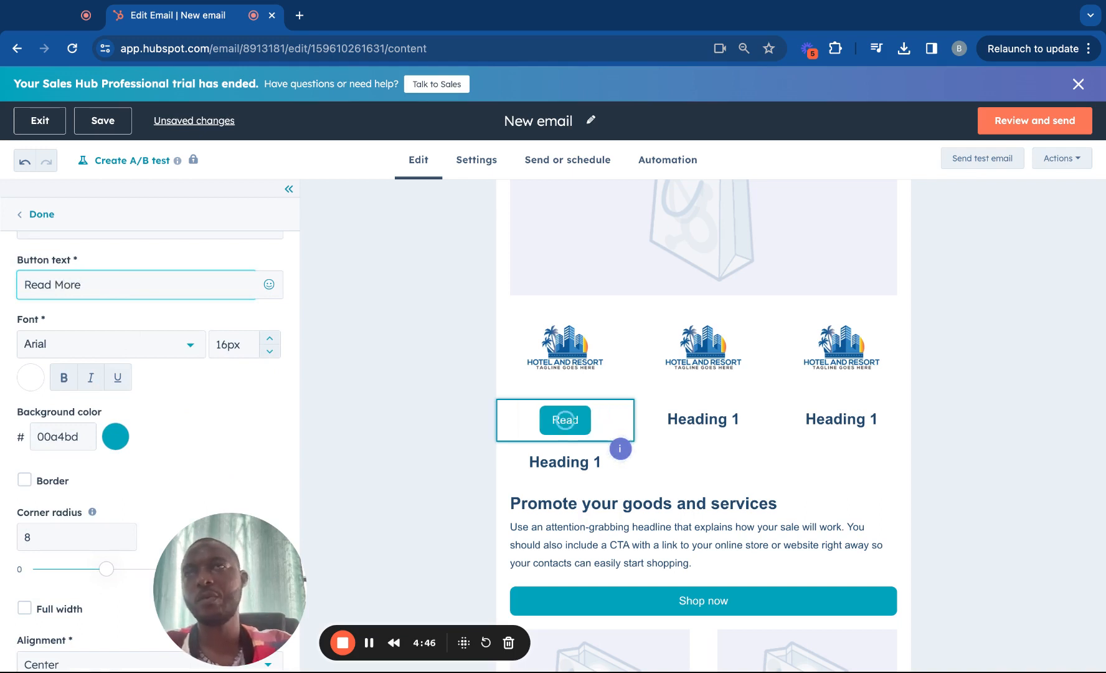
type("More")
- Review the button's font, background colour, corner radius, alignment and padding options, and finish editing the button
scroll(117, 301, "down", 3)
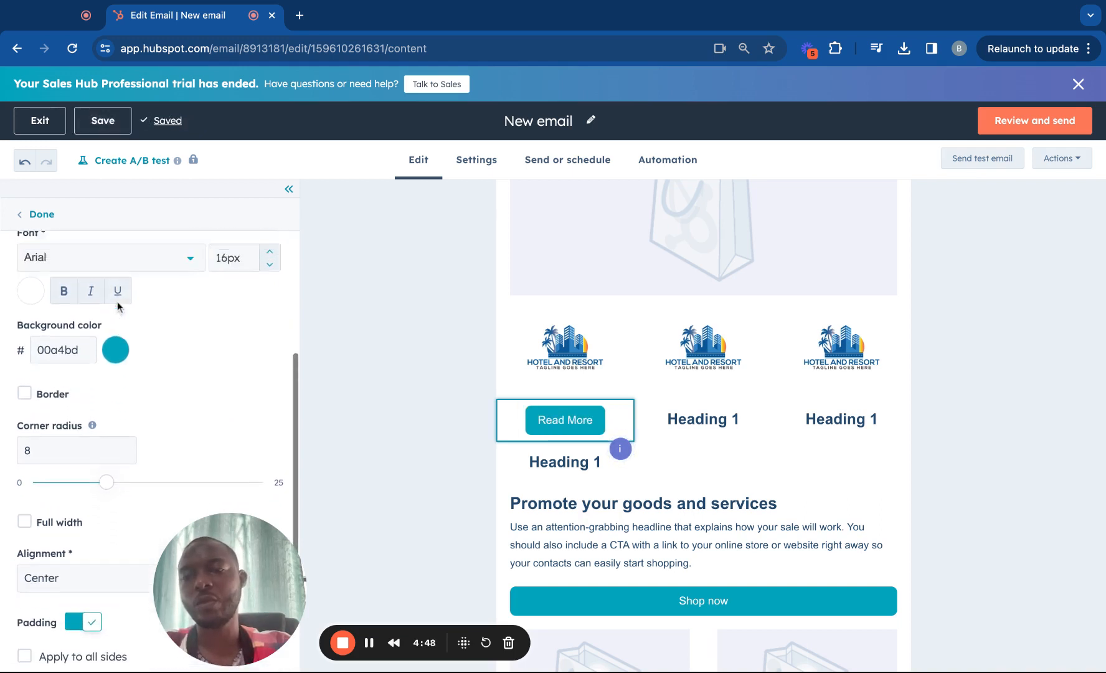
scroll(117, 301, "up", 3)
scroll(121, 374, "down", 2)
scroll(127, 435, "down", 2)
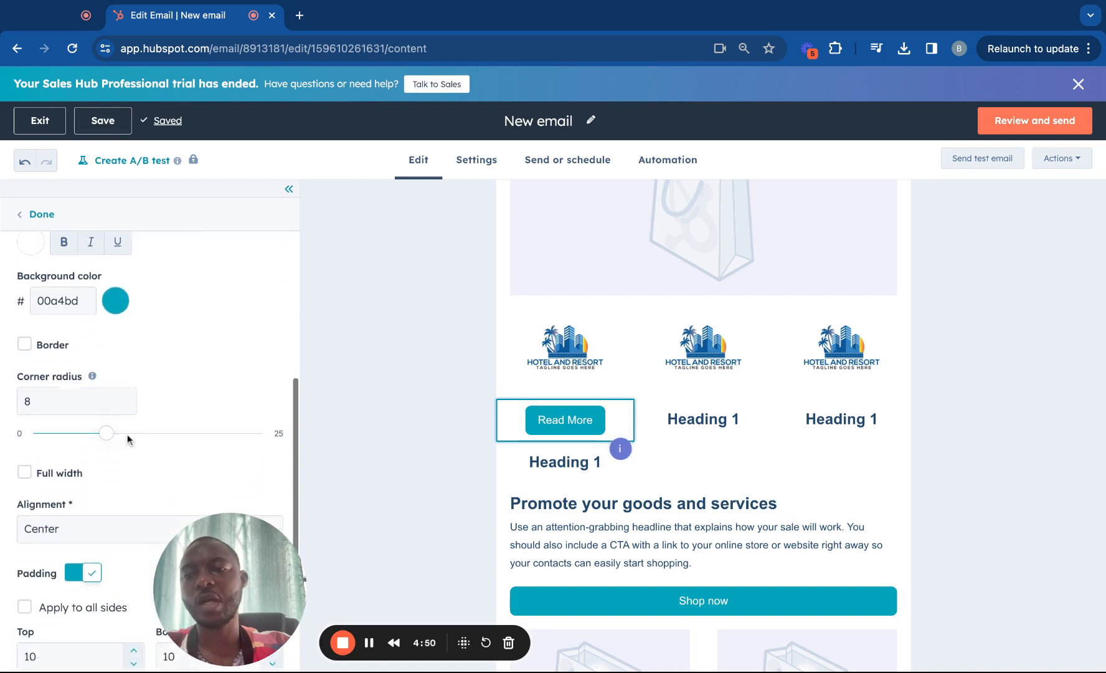
scroll(127, 434, "down", 3)
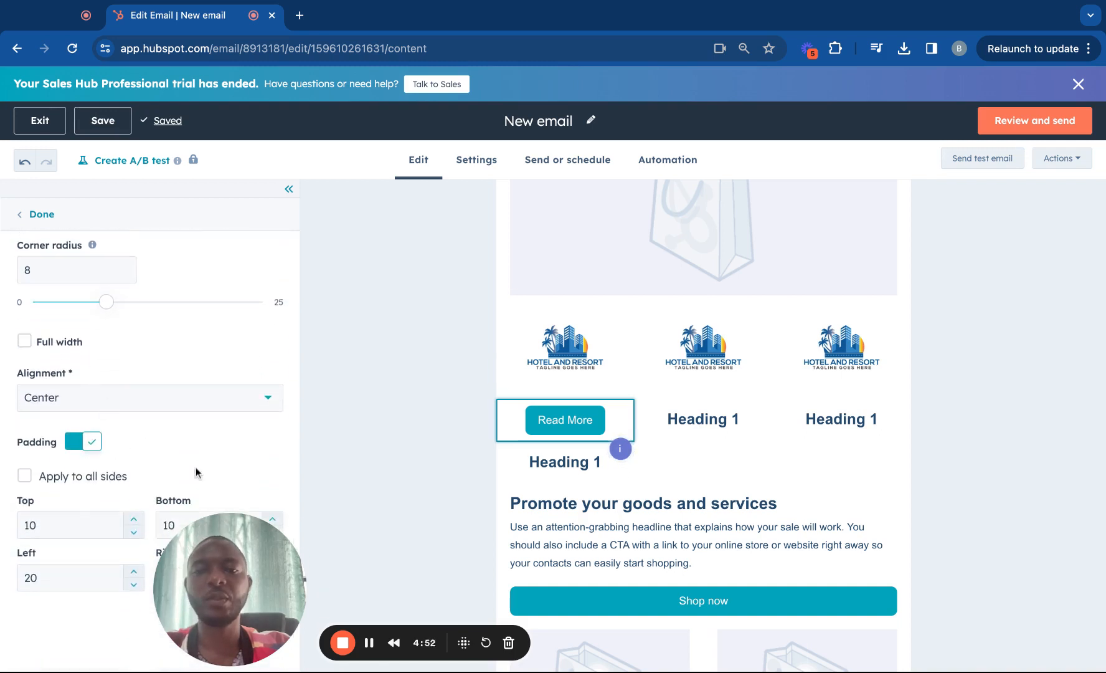
scroll(570, 342, "up", 3)
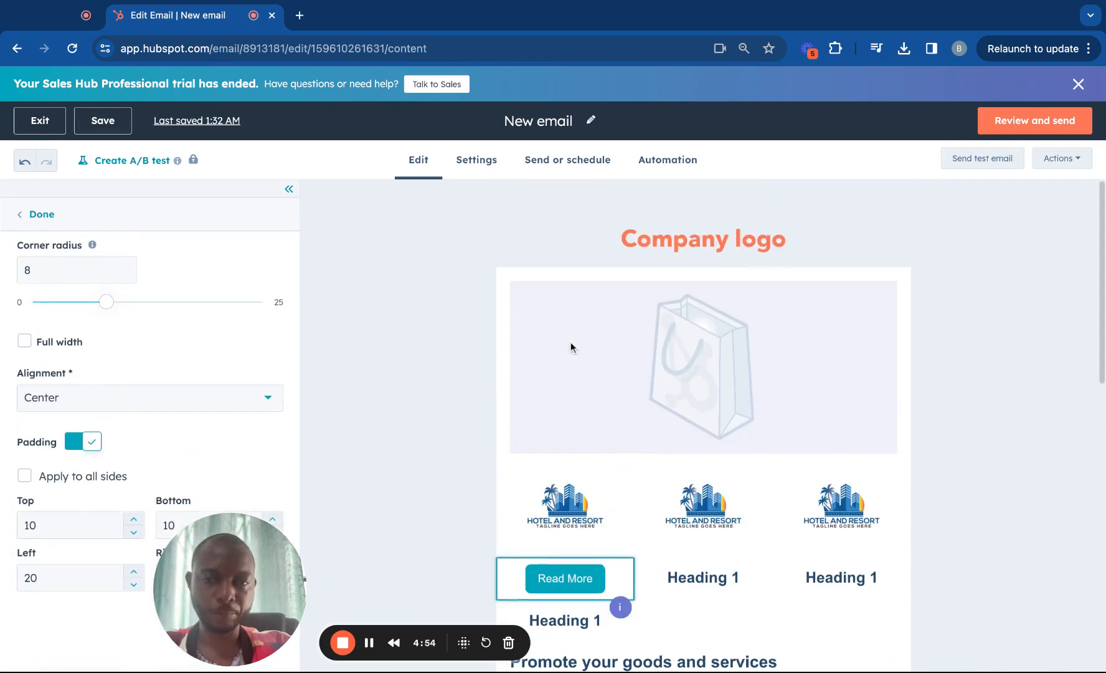
scroll(571, 341, "down", 2)
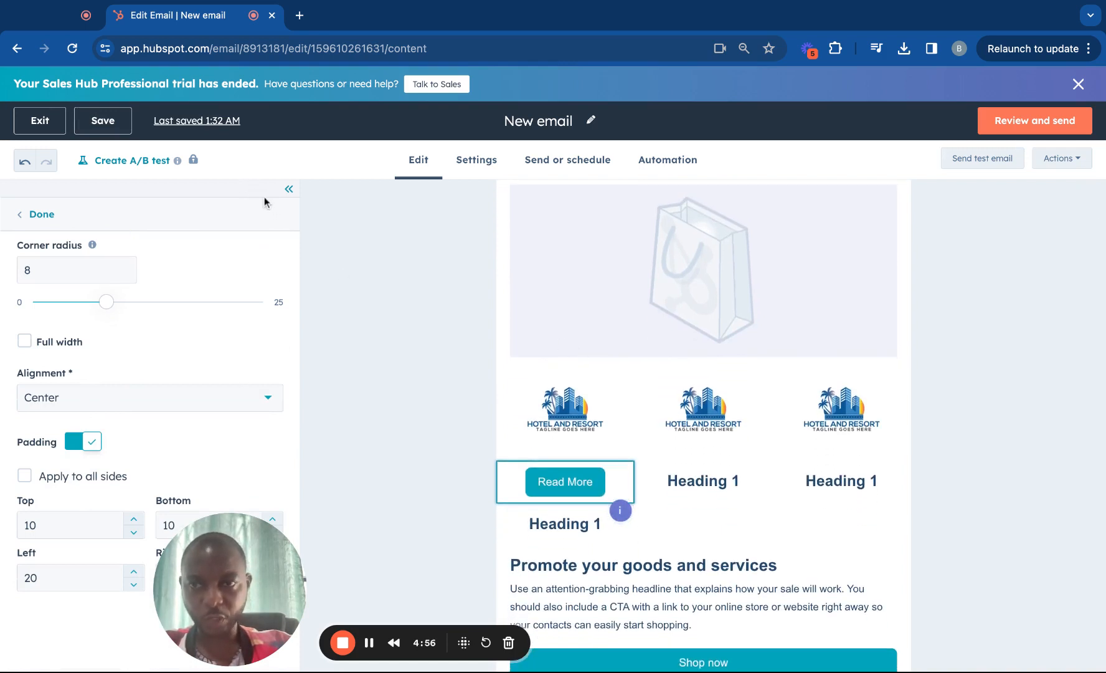
left_click(36, 215)
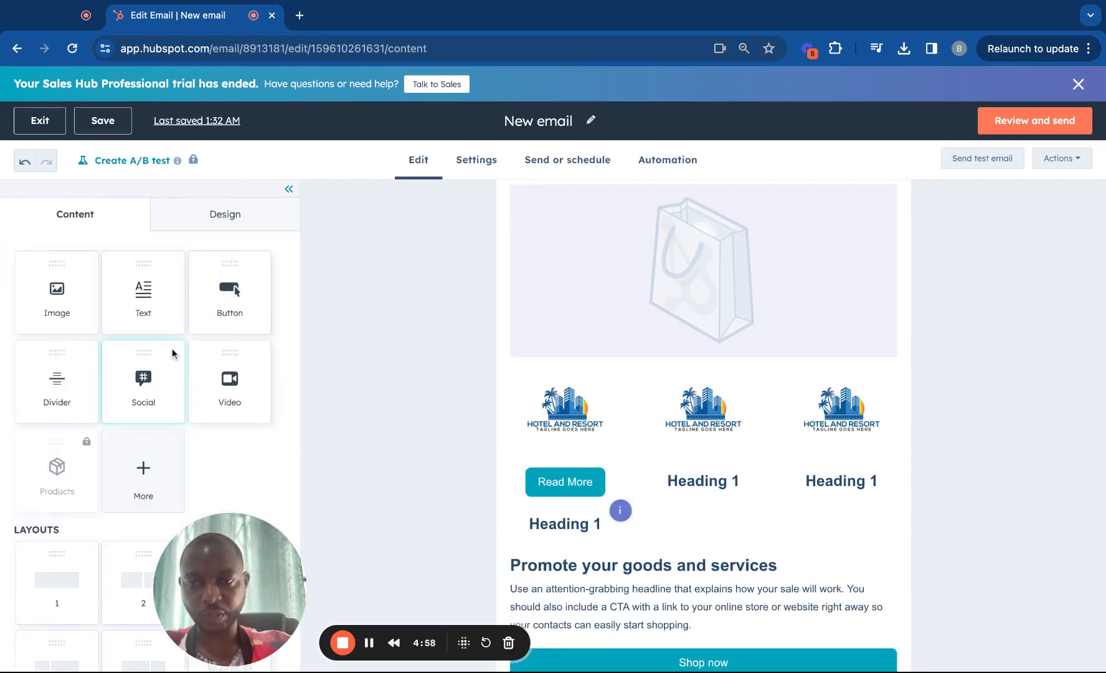
- Look over the email layout from the banner image down to the contact text at the end
scroll(173, 354, "down", 1)
scroll(588, 450, "down", 4)
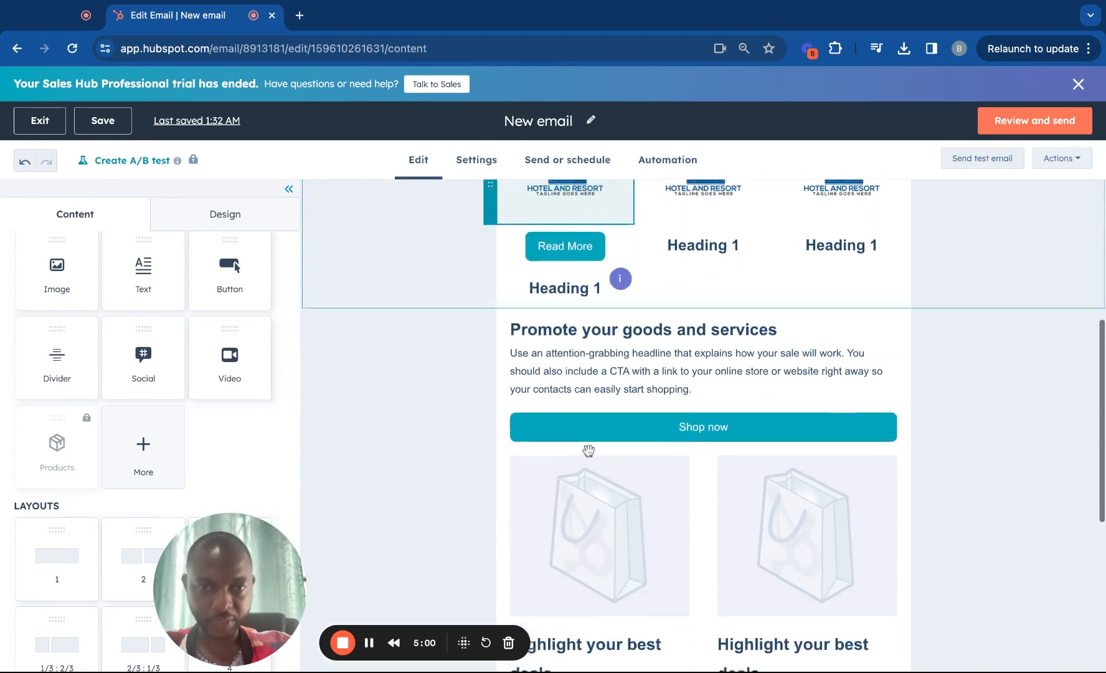
scroll(594, 464, "down", 3)
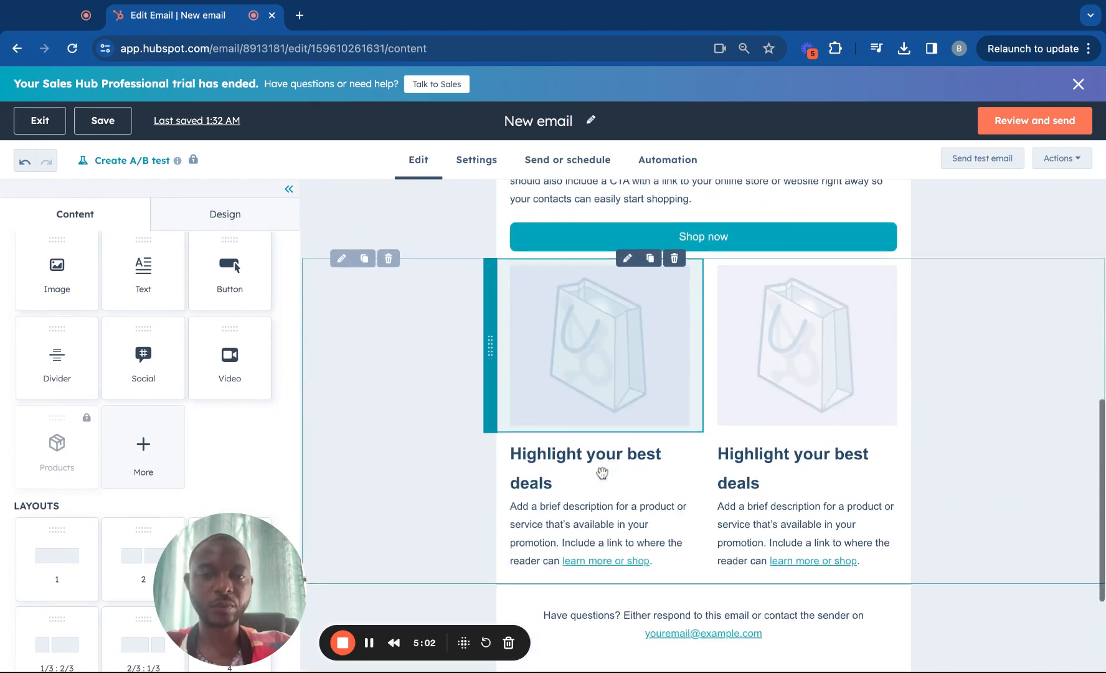
scroll(660, 386, "up", 7)
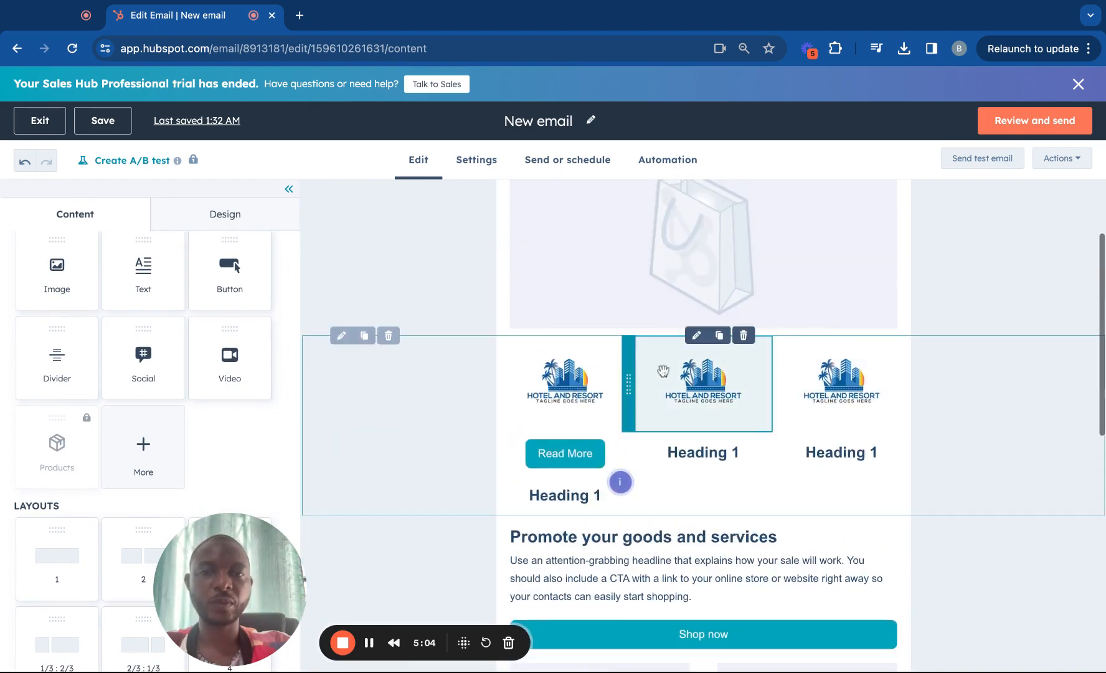
scroll(733, 324, "up", 1)
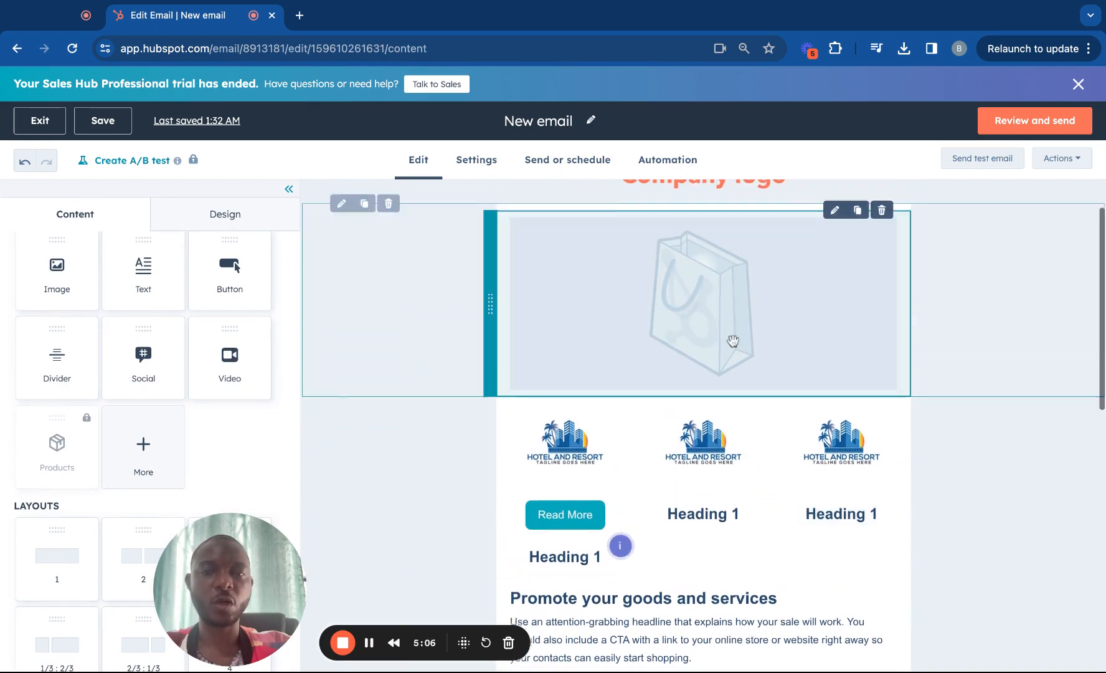
scroll(733, 341, "down", 5)
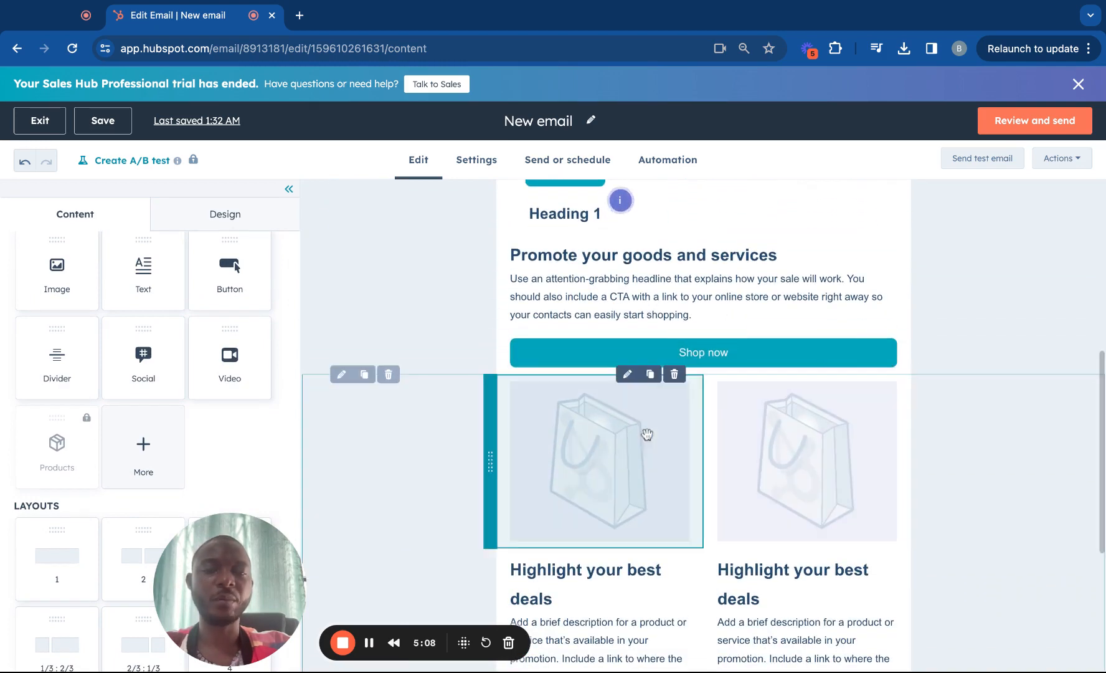
scroll(647, 434, "up", 7)
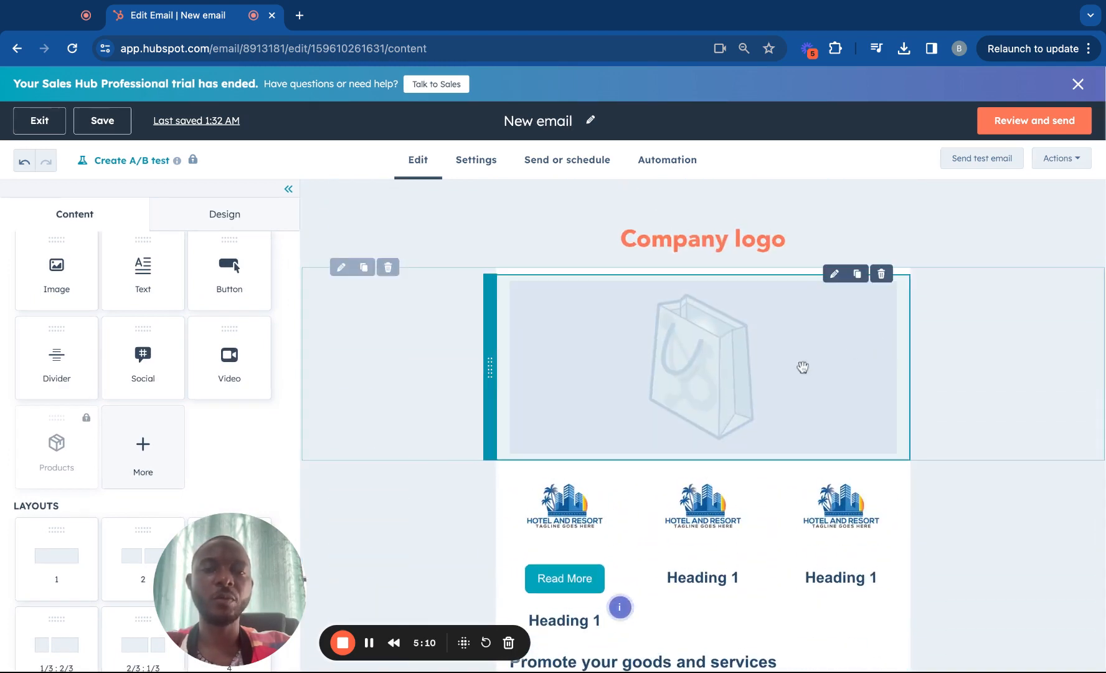
scroll(803, 367, "down", 3)
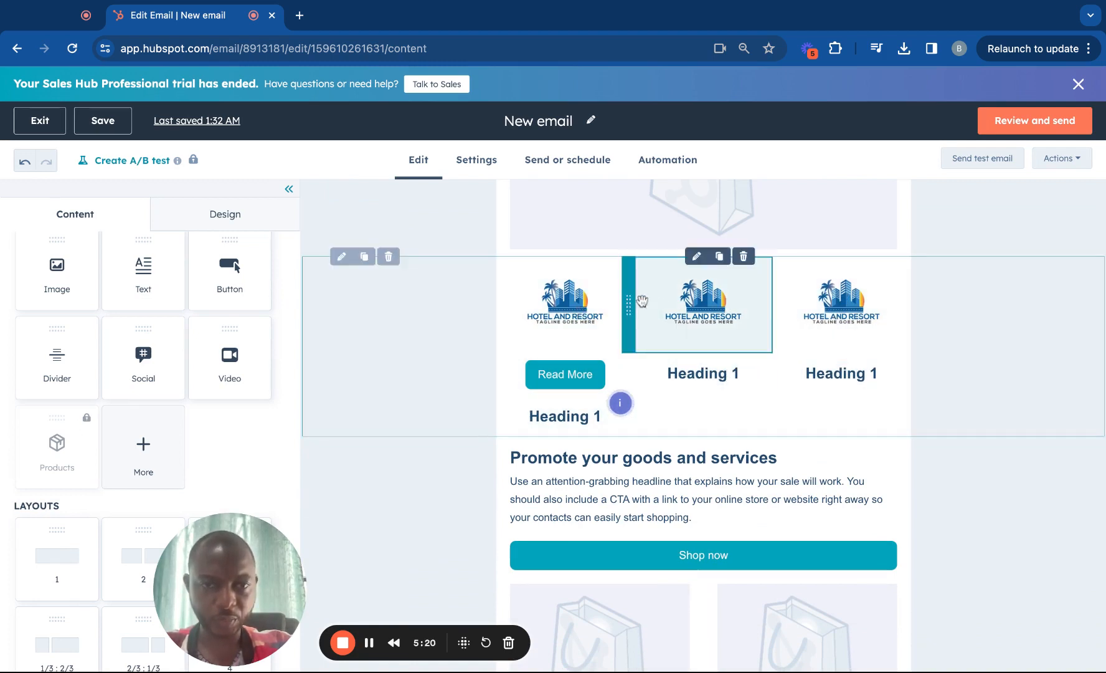
- Clone the "Read More" button and place the copies below the logos in the second and third columns
scroll(646, 409, "down", 1)
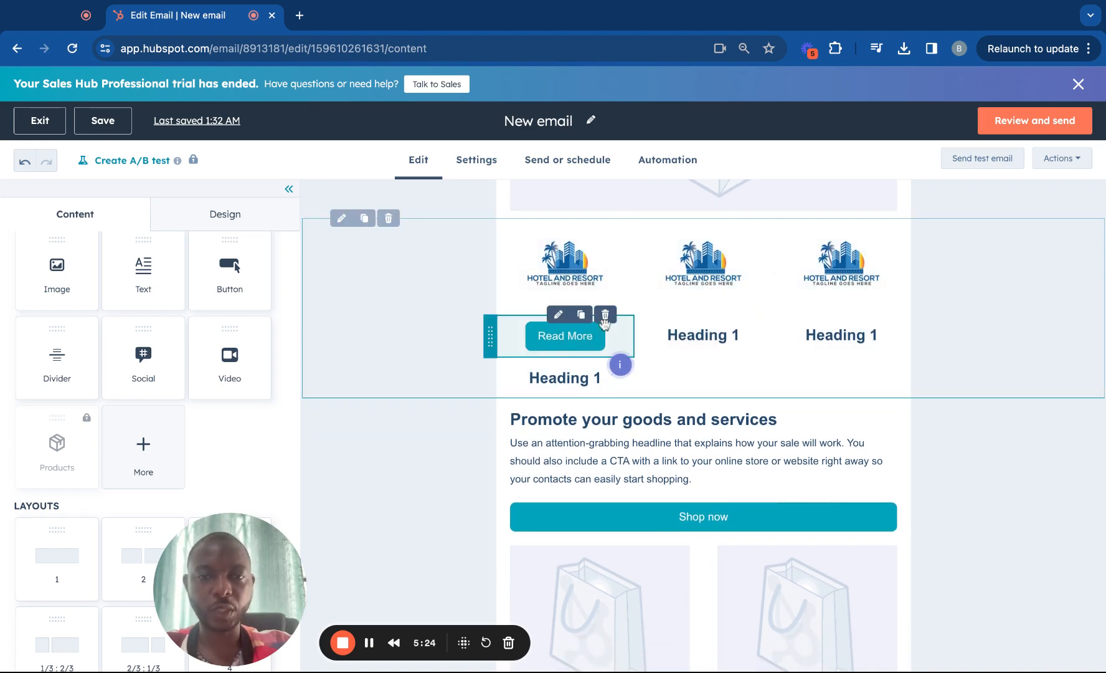
left_click(581, 314)
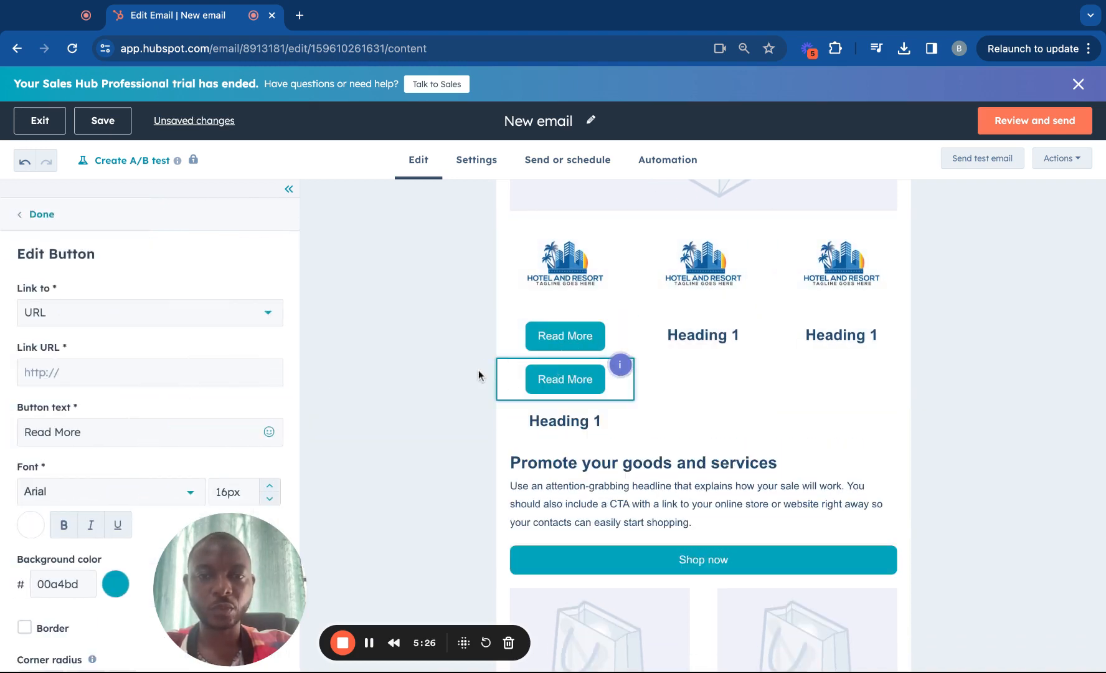
left_click(478, 374)
left_click_drag(490, 376, 739, 316)
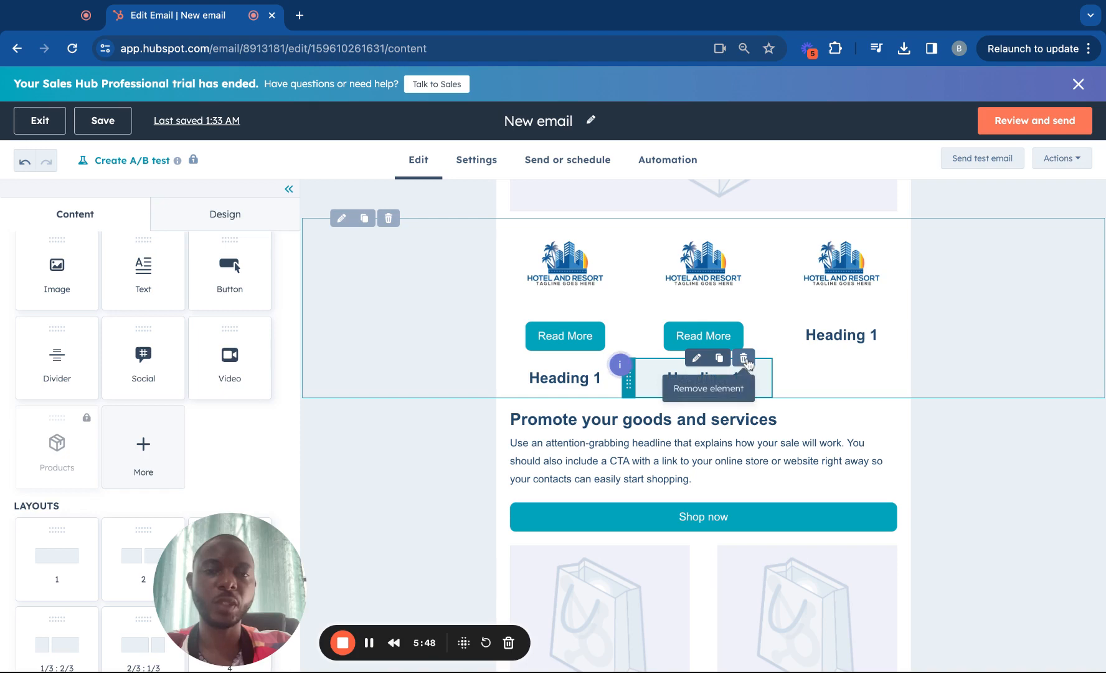
left_click(721, 316)
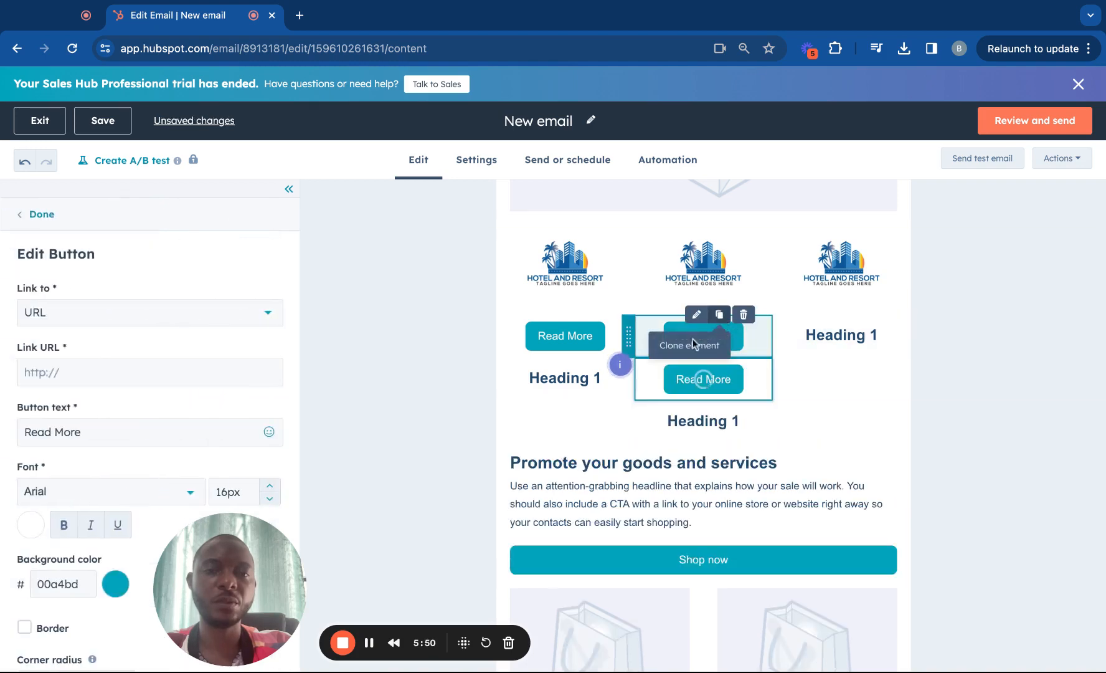
left_click(620, 394)
mouse_move(626, 381)
left_mouse_down()
mouse_move(846, 331)
mouse_move(855, 311)
left_mouse_up()
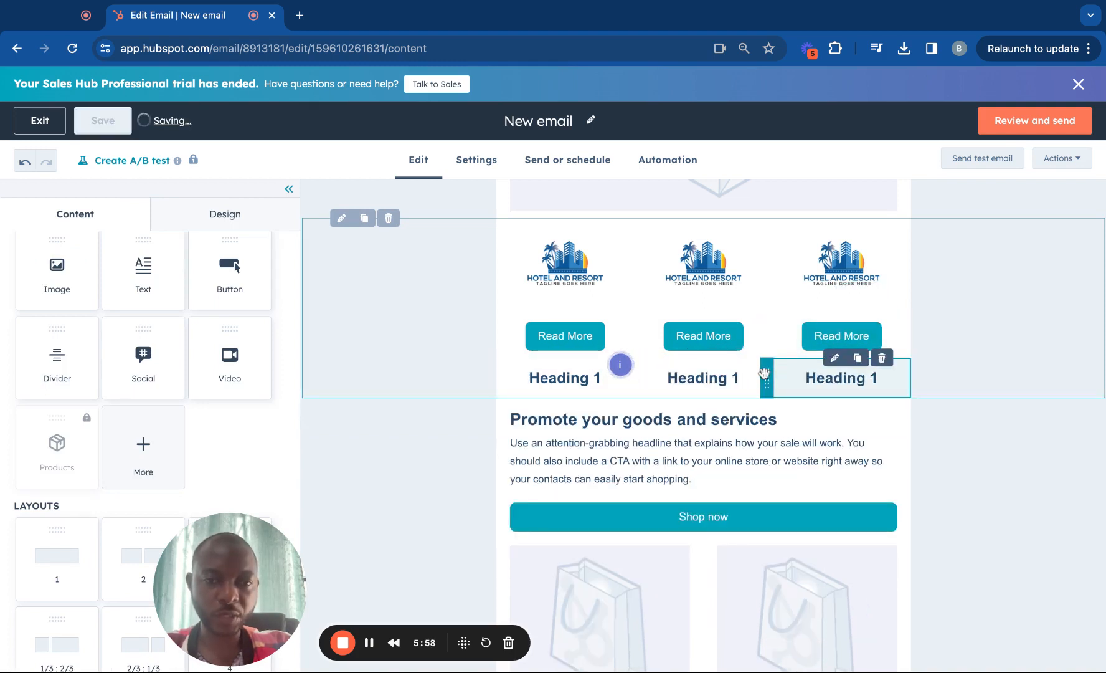
- Reorder the blocks in all three columns so "Heading 1" sits between the logo and the "Read More" button
left_click_drag(764, 374, 790, 315)
left_click_drag(627, 363, 665, 317)
left_click_drag(486, 386, 496, 300)
- Examine the banner image's settings, close them, and look over the whole email and the available content blocks
scroll(601, 332, "up", 2)
scroll(601, 332, "up", 2)
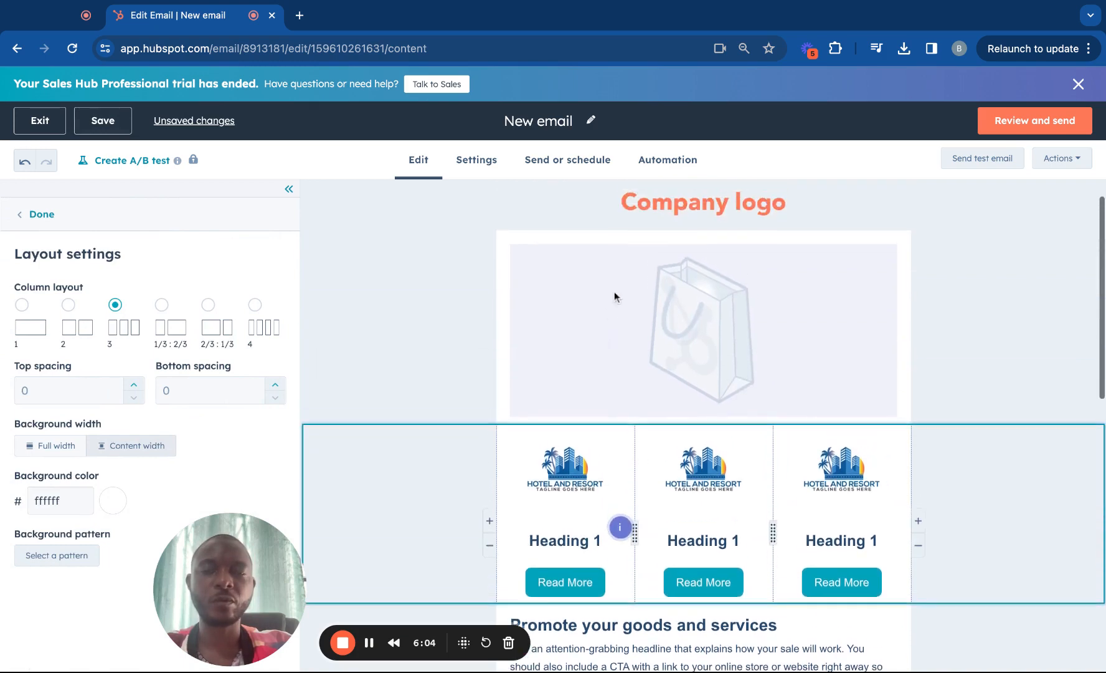
left_click(611, 274)
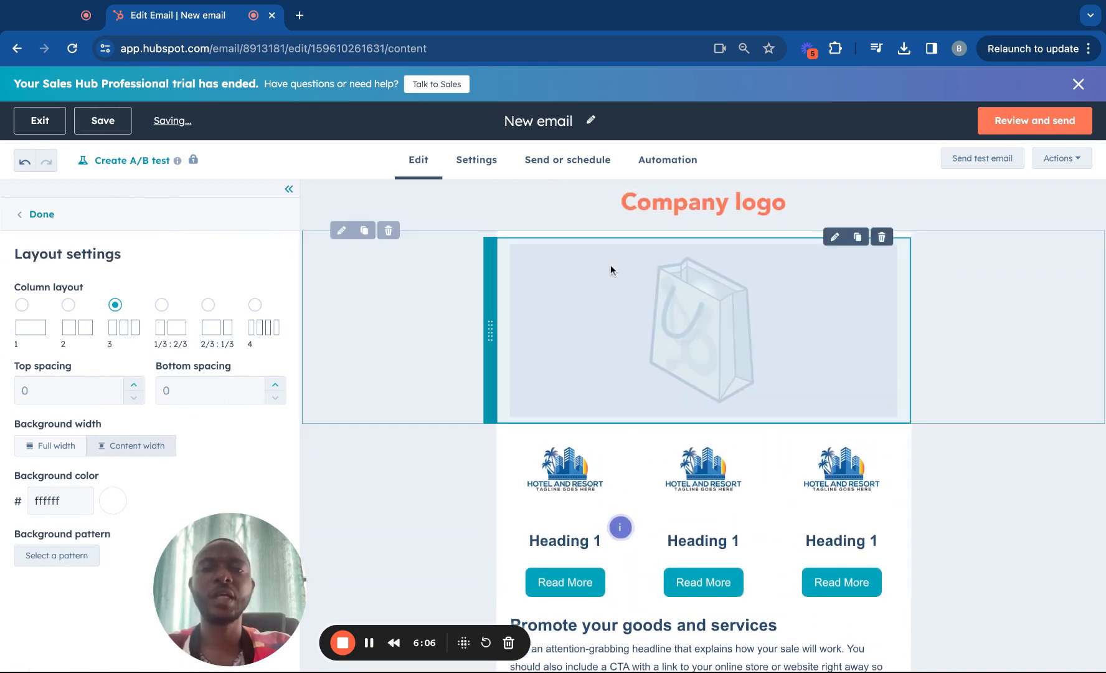
left_click(715, 297)
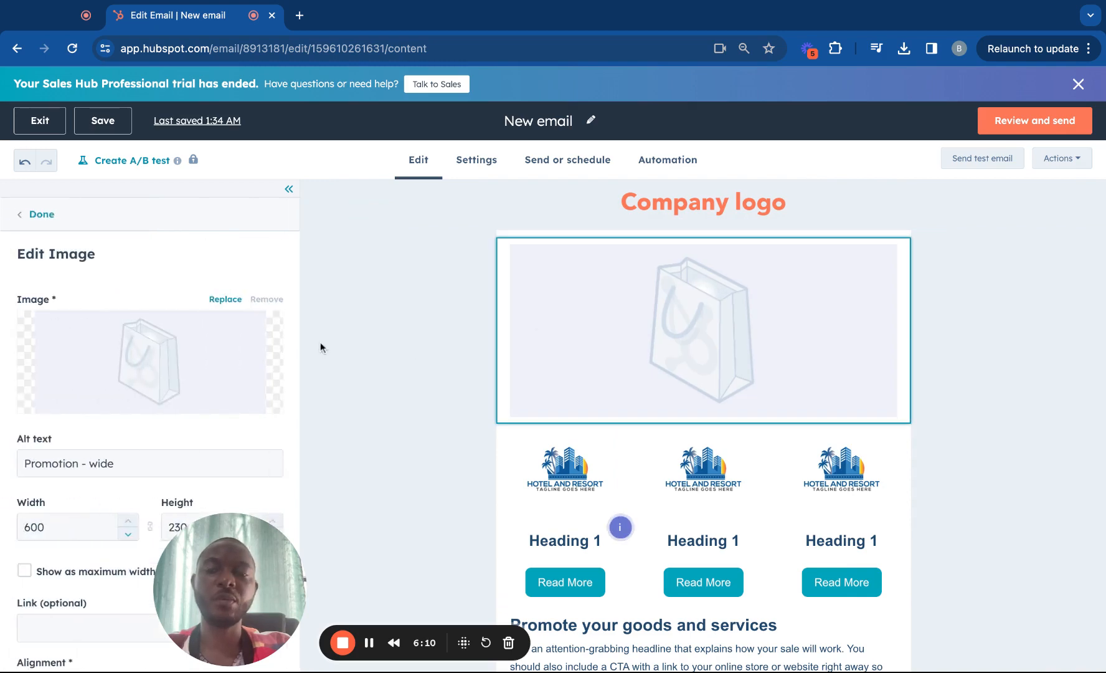
left_click(52, 221)
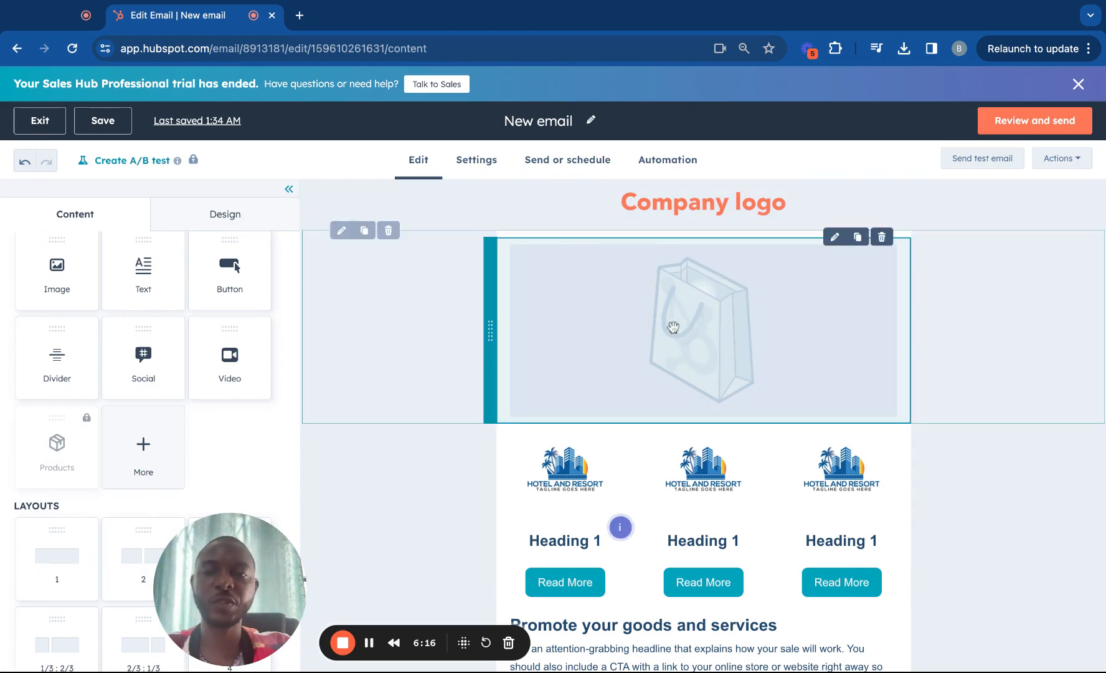
scroll(673, 327, "down", 9)
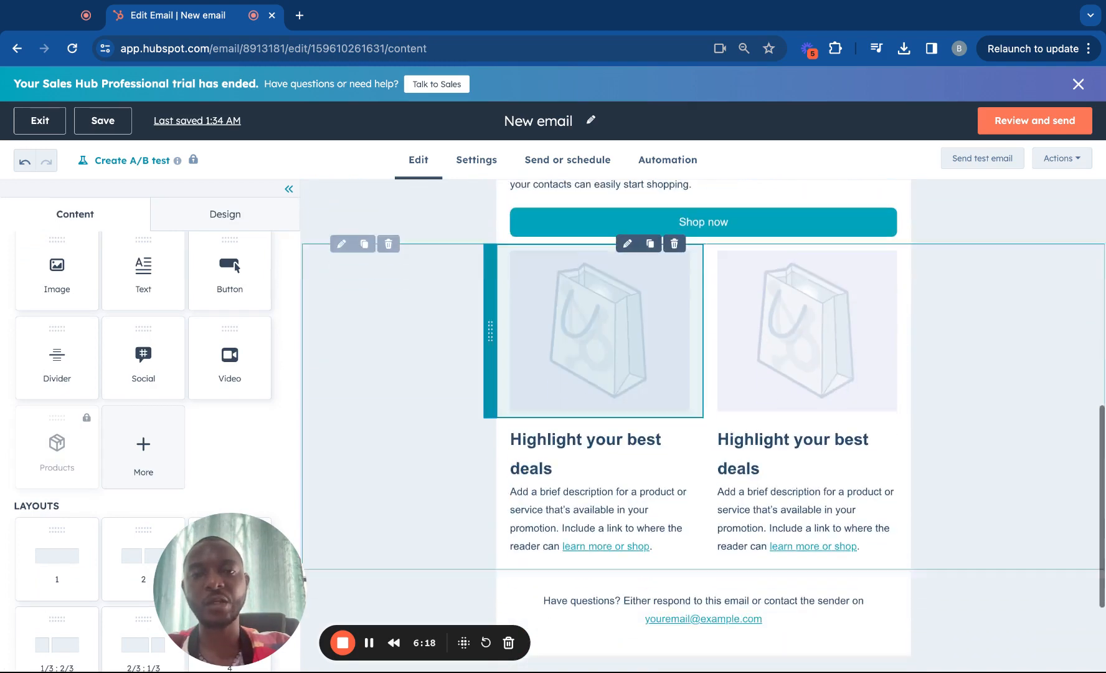
scroll(620, 307, "up", 6)
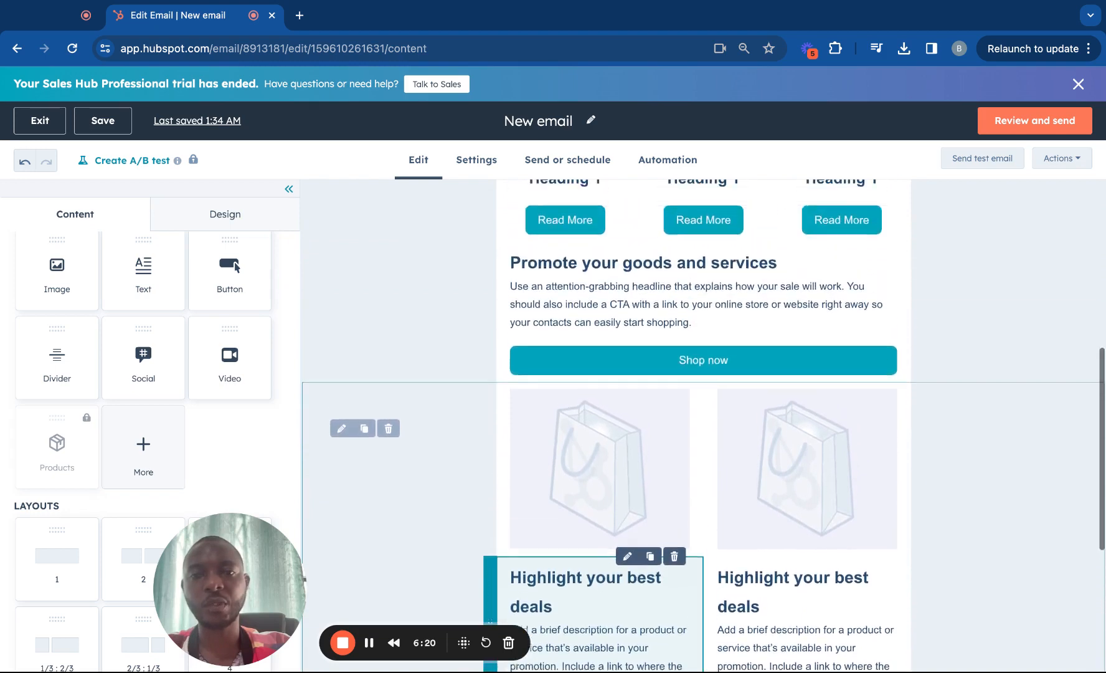
scroll(704, 424, "up", 4)
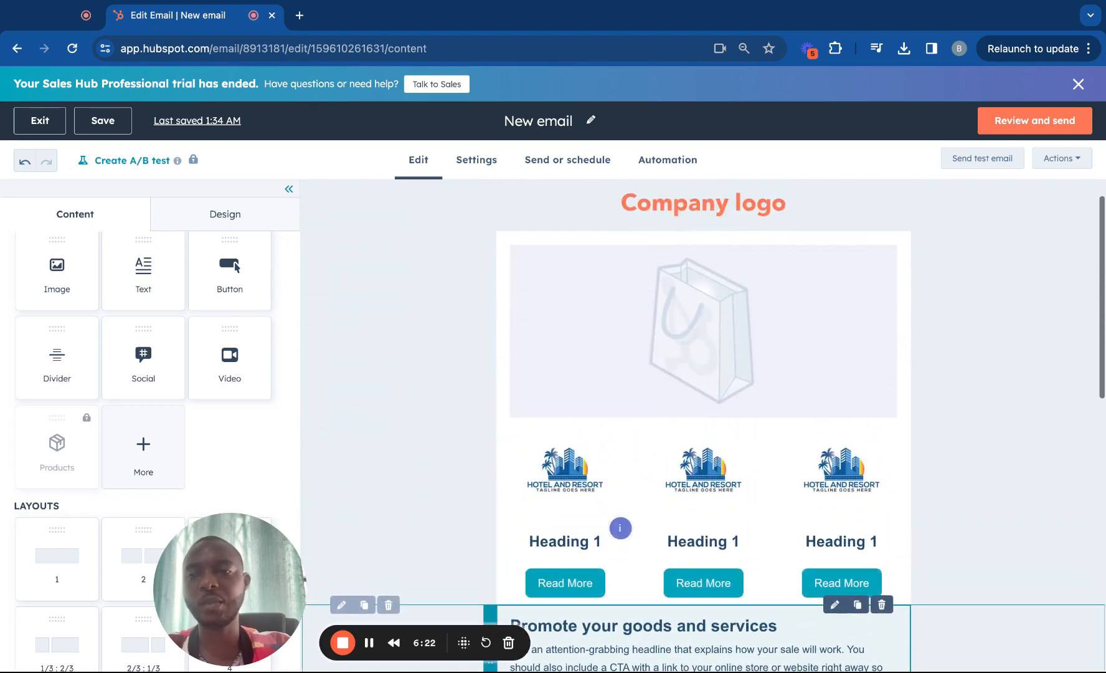
scroll(210, 342, "down", 1)
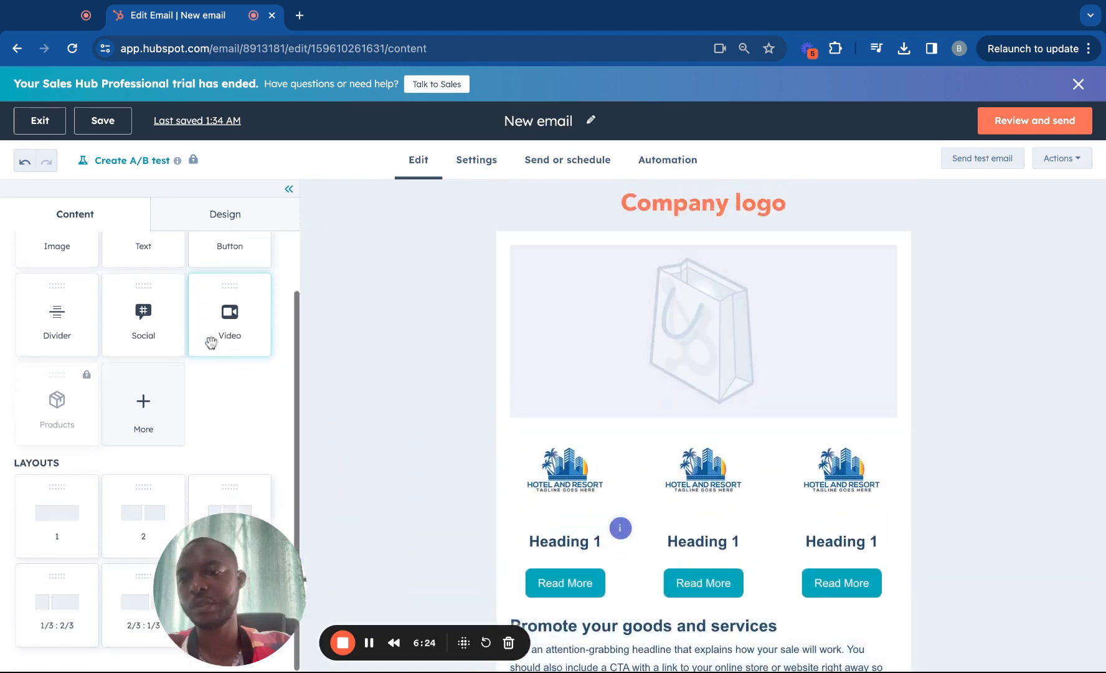
- Add an empty one-column layout section between the company logo and the banner image, and close its layout settings
left_click_drag(77, 507, 626, 249)
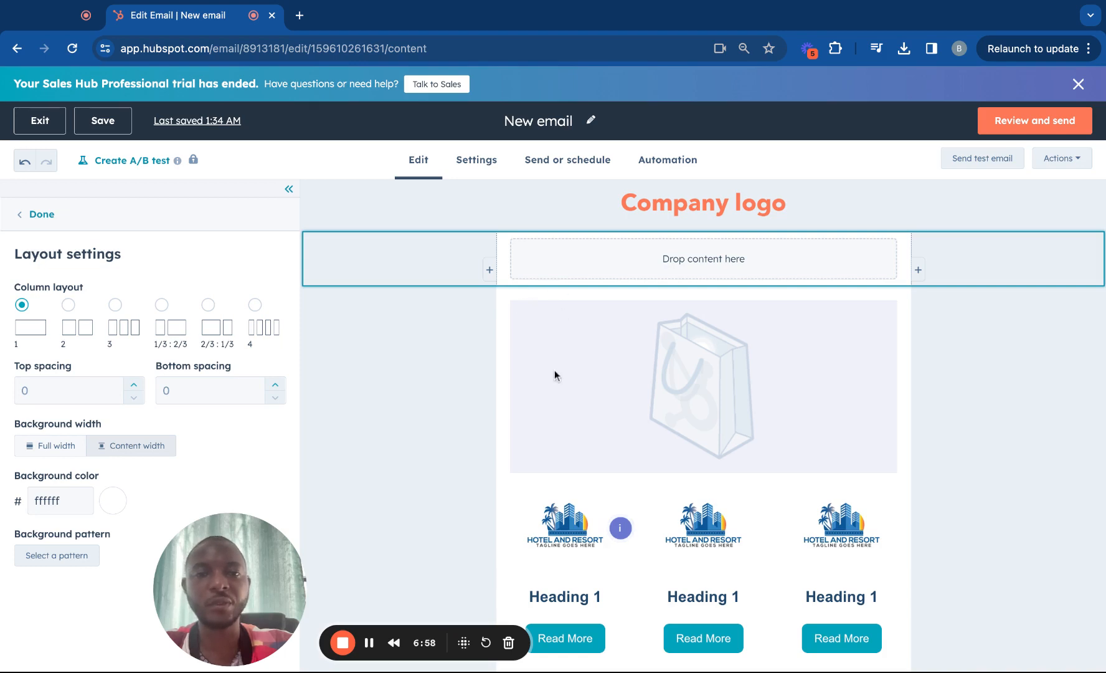
scroll(566, 317, "down", 1)
scroll(566, 317, "up", 1)
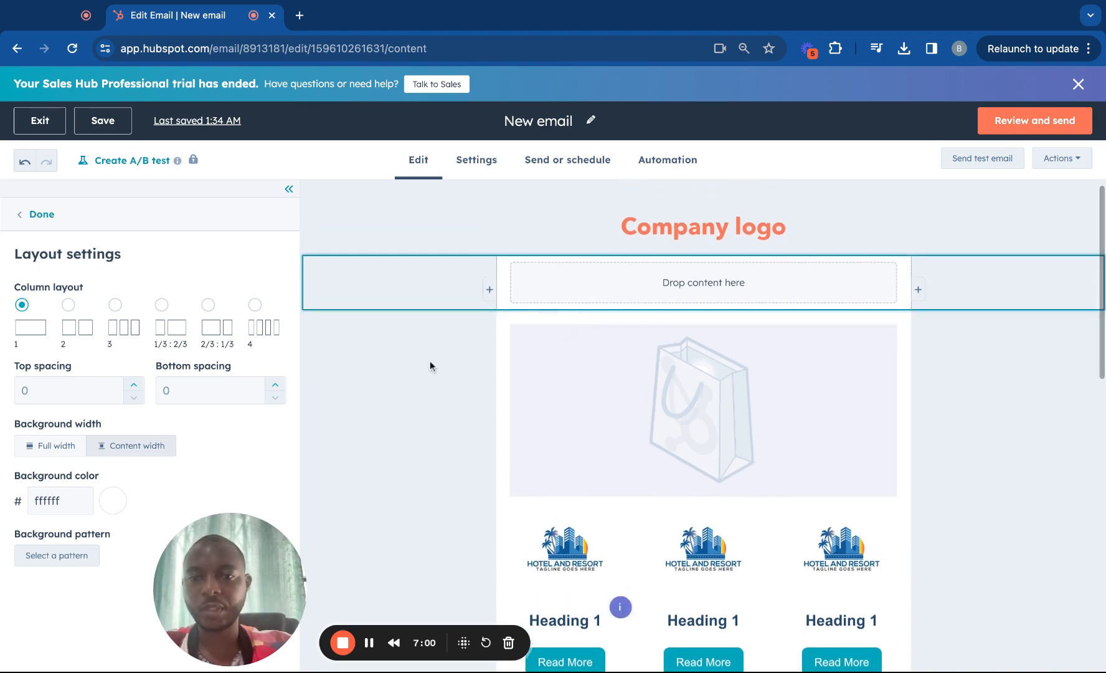
scroll(430, 361, "down", 1)
scroll(430, 365, "down", 3)
left_click(38, 216)
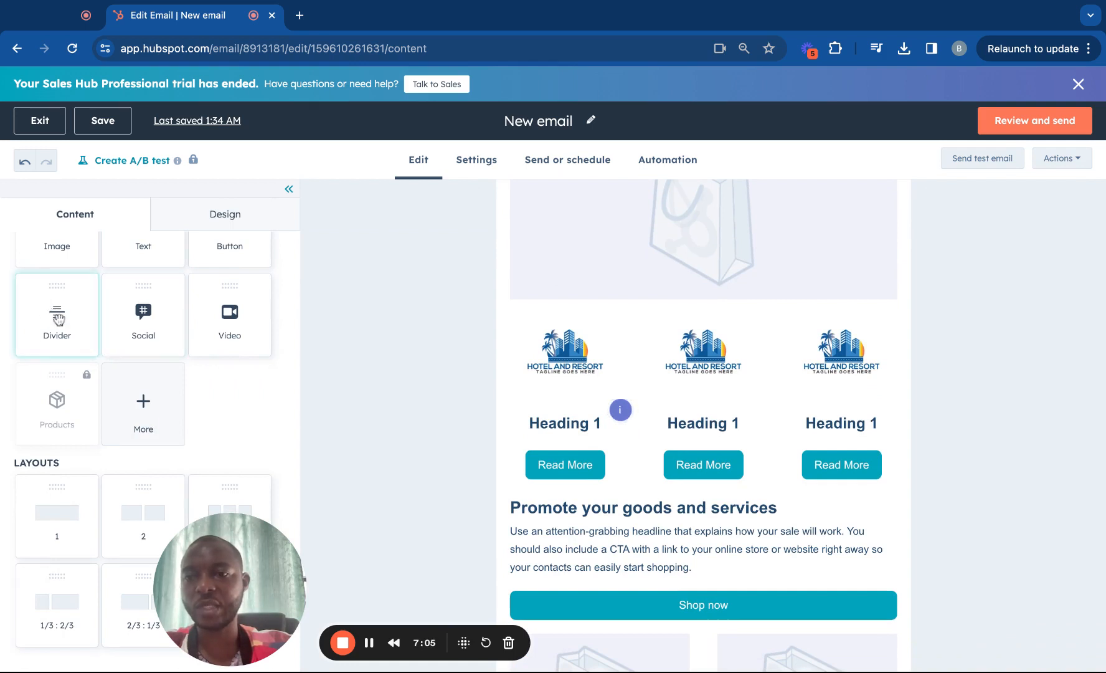
- Insert a video block between the banner image and the three-column logo section, and close its settings without setting a video
scroll(154, 321, "up", 2)
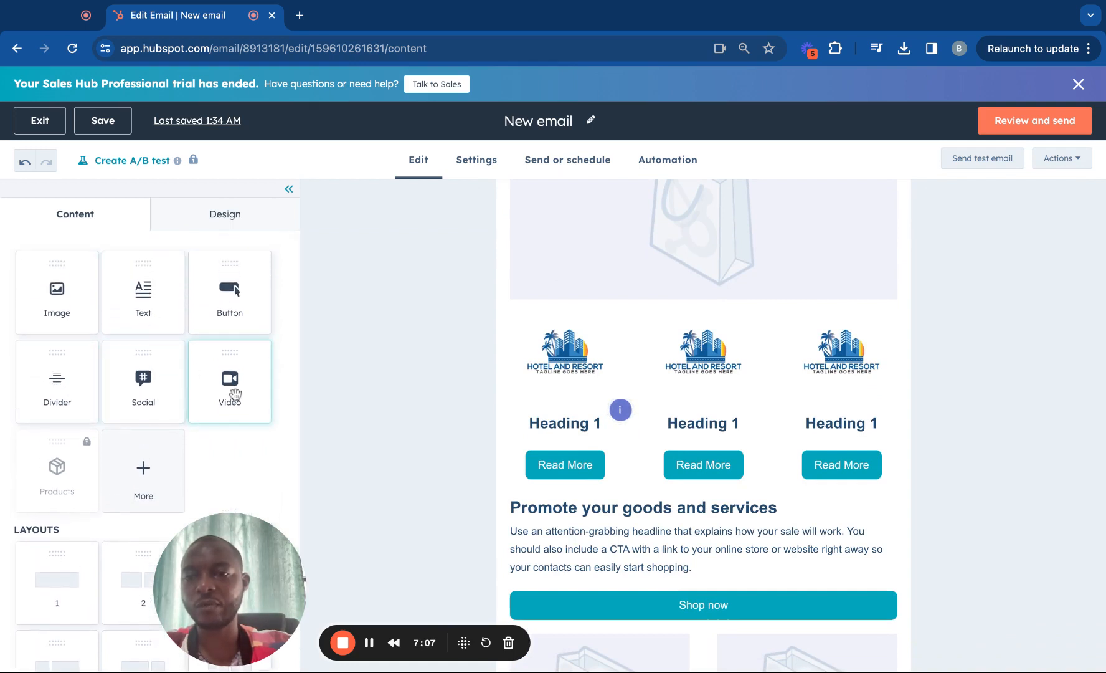
left_click_drag(235, 394, 635, 324)
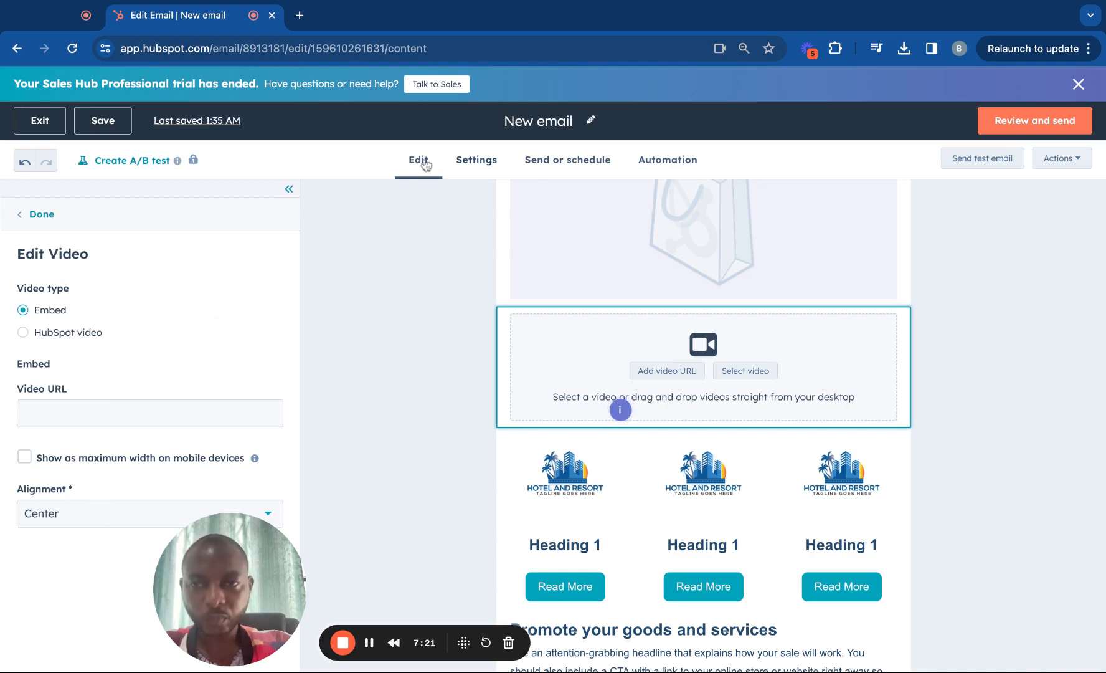
scroll(505, 391, "down", 6)
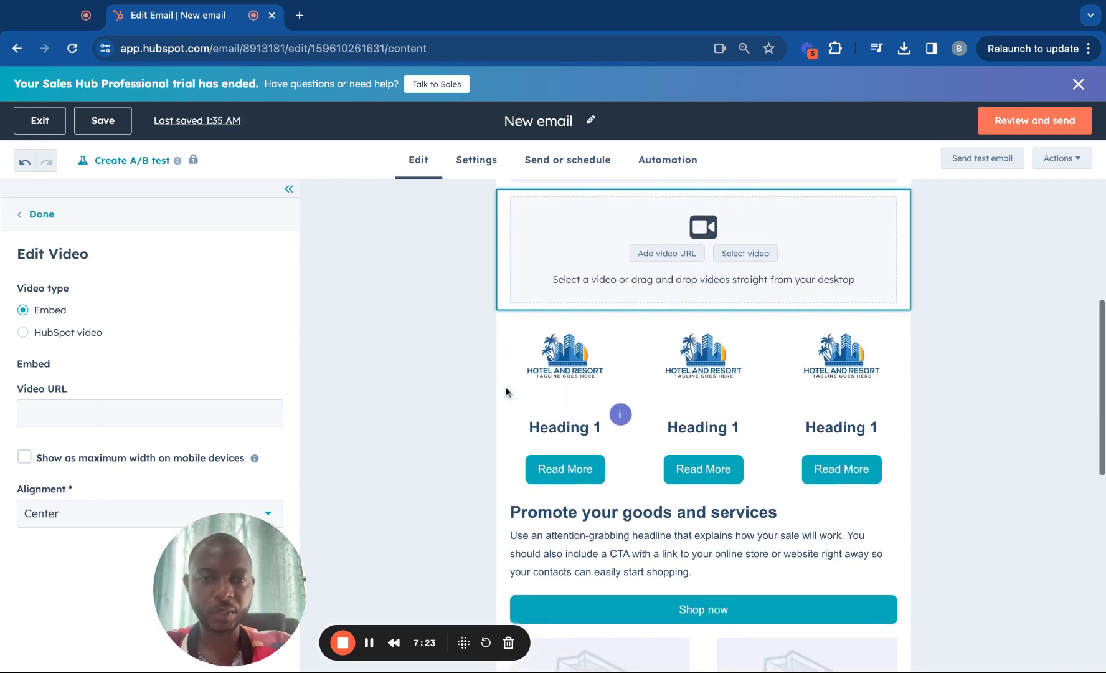
scroll(506, 391, "down", 3)
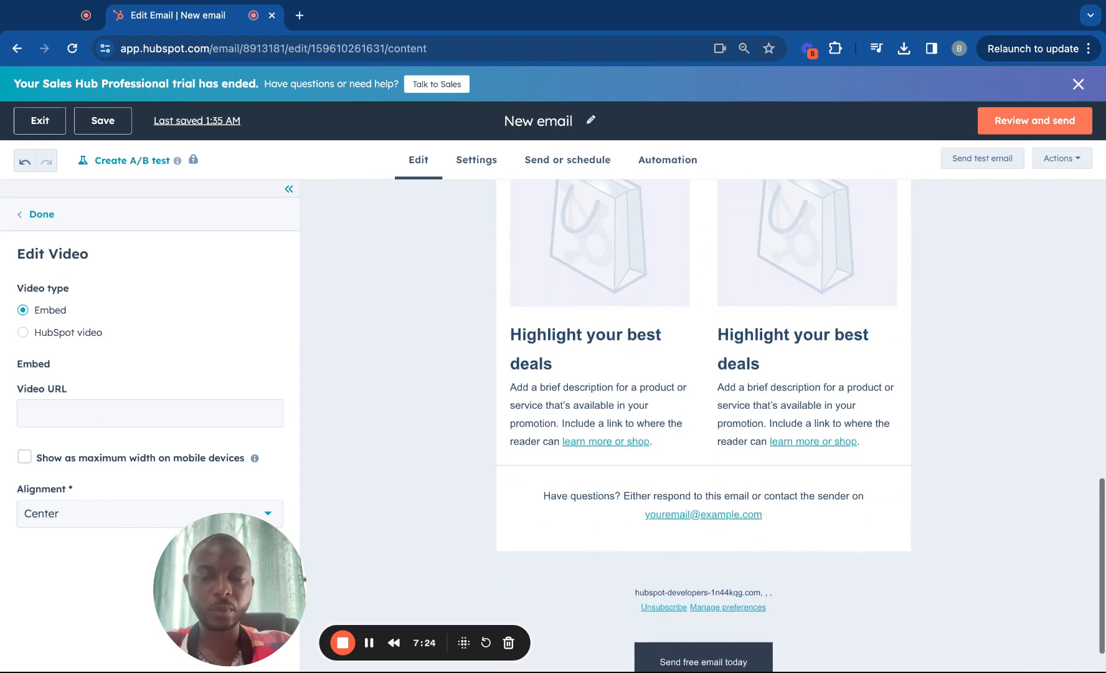
scroll(704, 374, "up", 4)
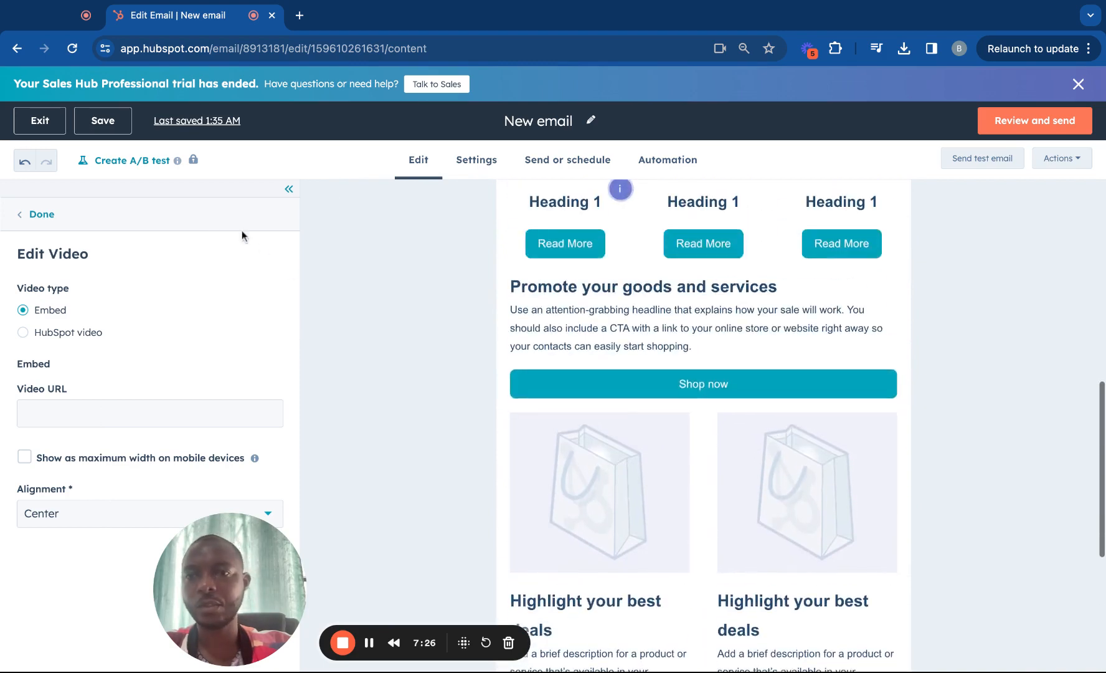
left_click(50, 220)
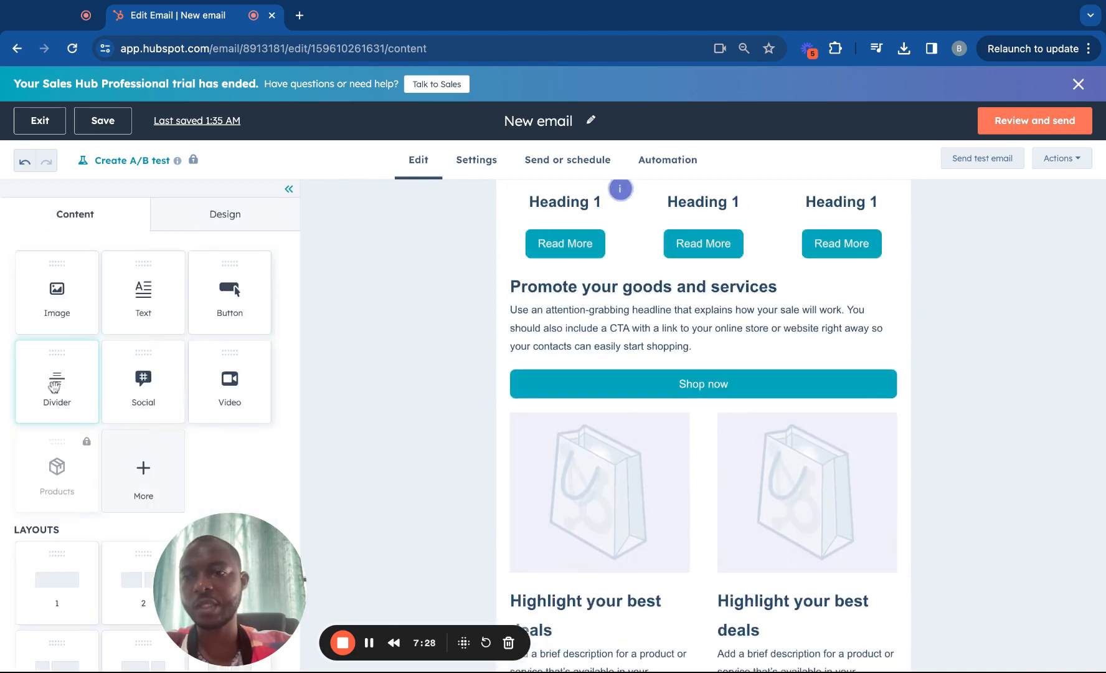
- Insert a divider above the "Promote your goods and services" heading, review its size, color and padding settings, and close them
left_click_drag(53, 386, 636, 367)
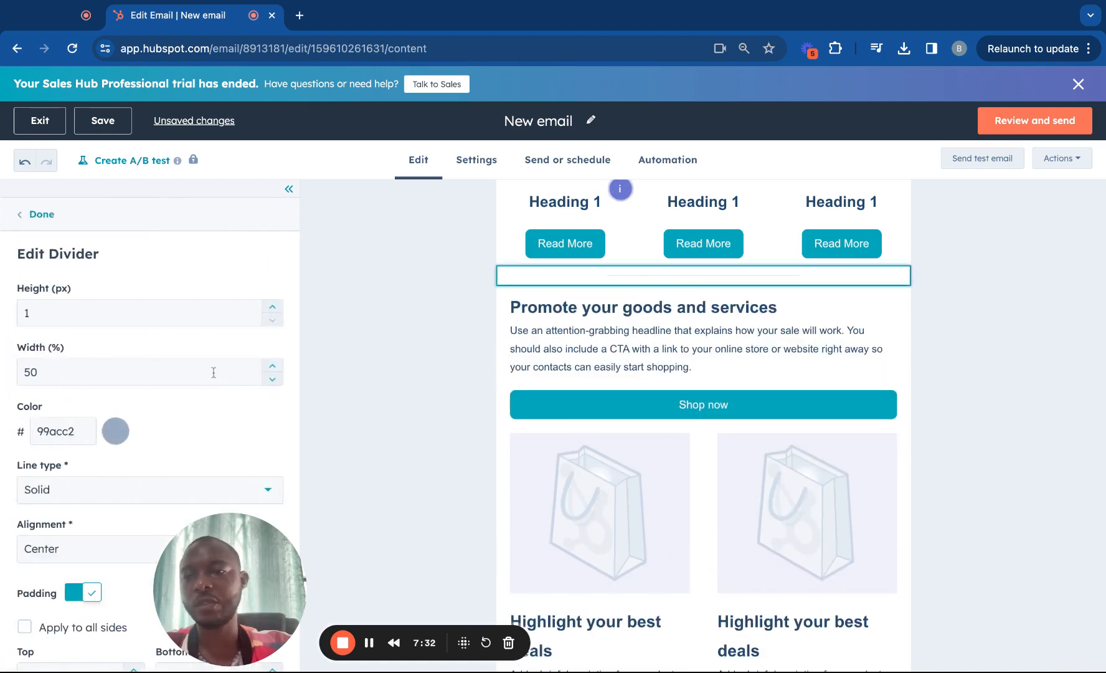
left_click(158, 372)
left_click(129, 313)
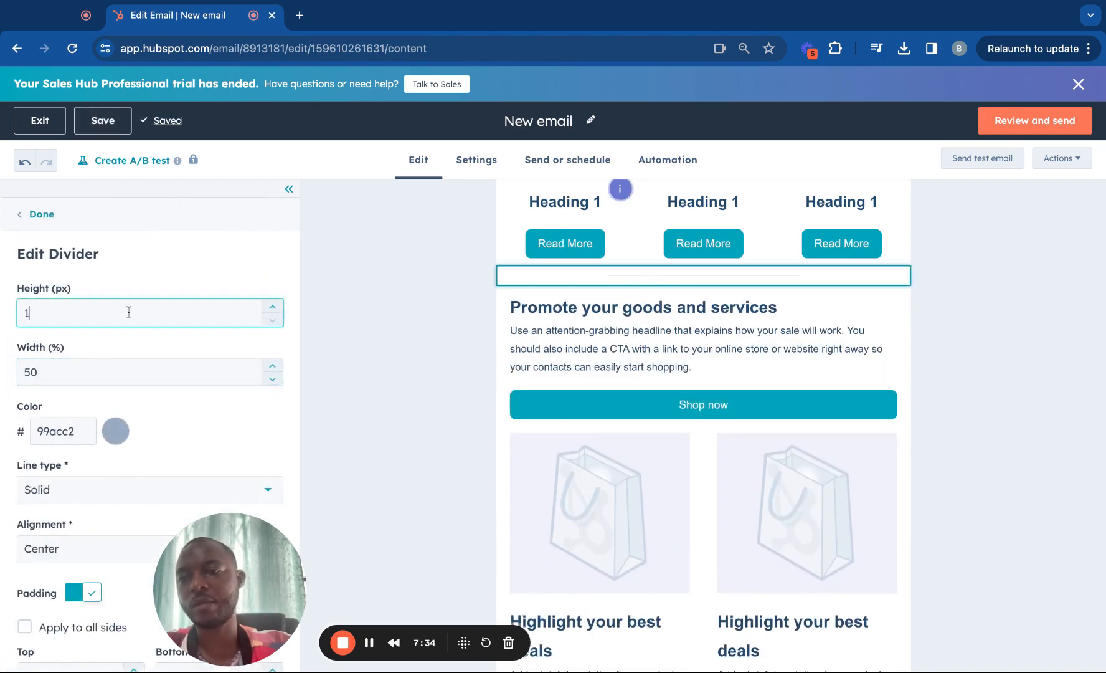
scroll(119, 321, "down", 1)
scroll(77, 367, "down", 1)
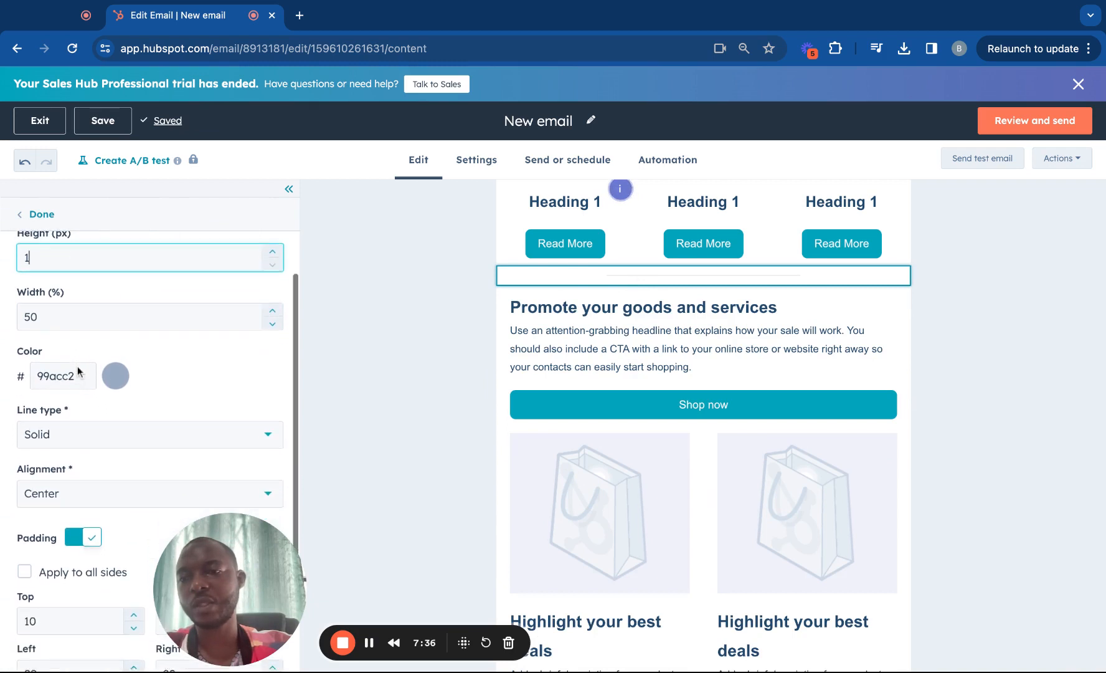
scroll(78, 370, "up", 1)
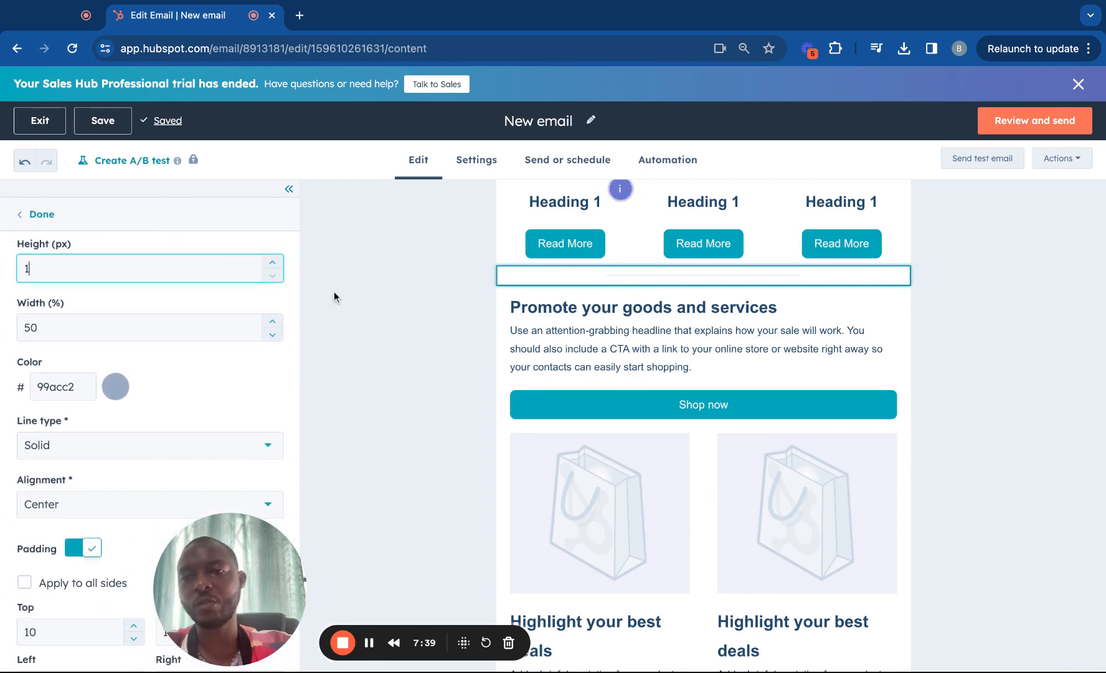
scroll(148, 358, "down", 4)
scroll(147, 353, "up", 5)
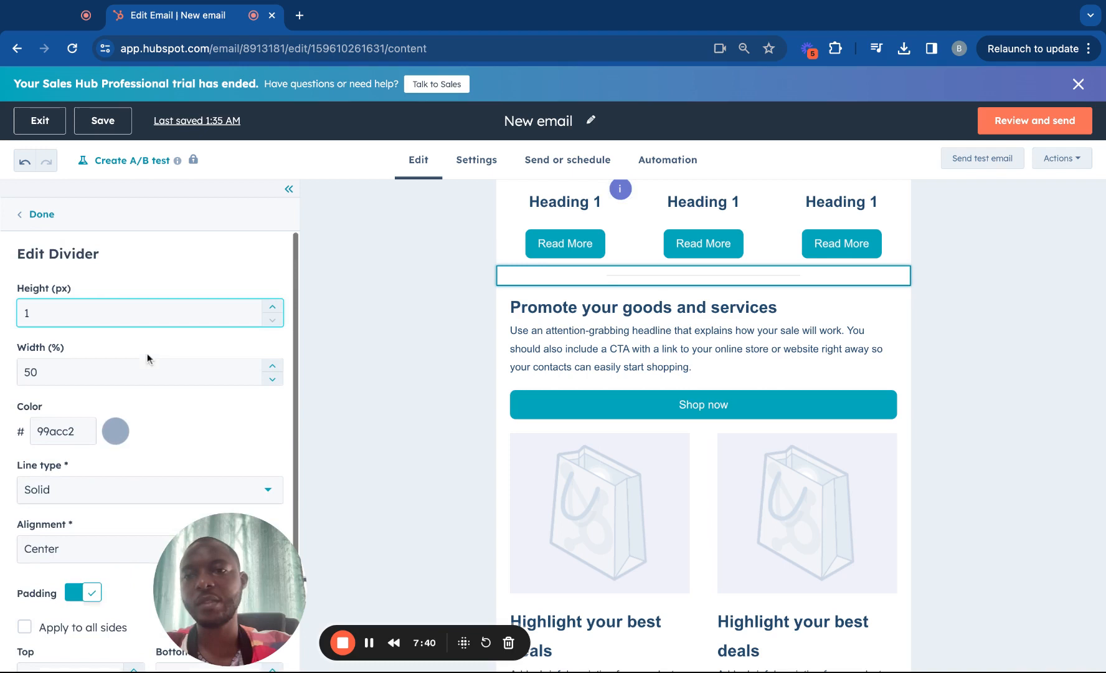
left_click(41, 216)
- Insert a social block under the promotional text and move it to just above the "Have questions?" contact text
scroll(91, 351, "down", 2)
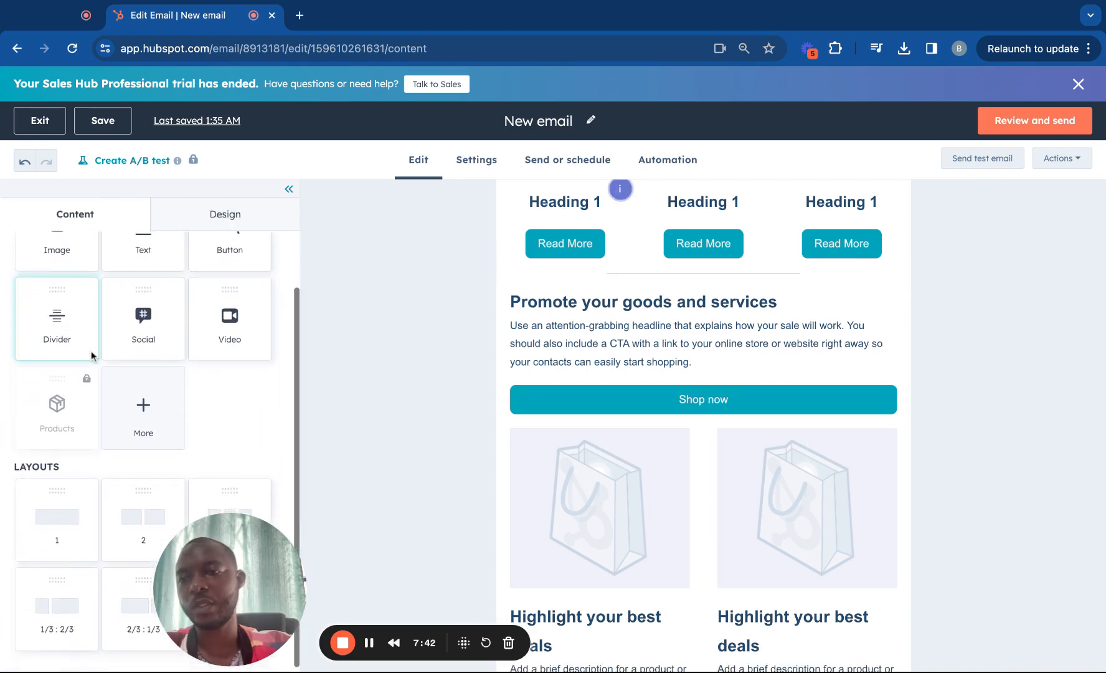
scroll(91, 352, "up", 2)
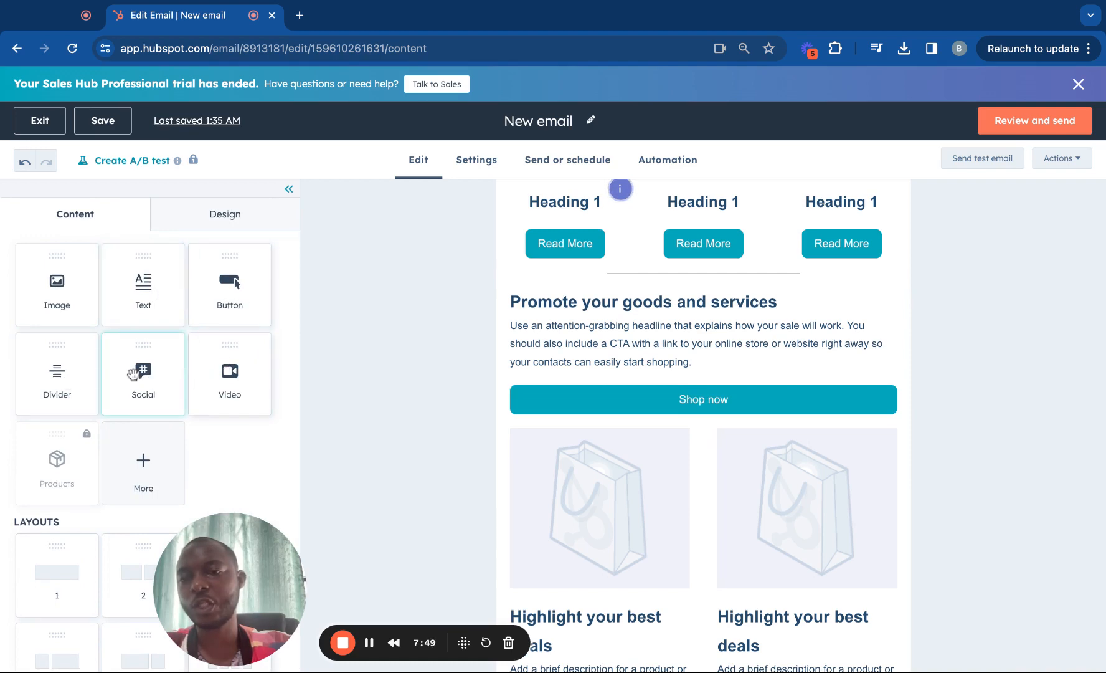
left_click_drag(141, 369, 703, 377)
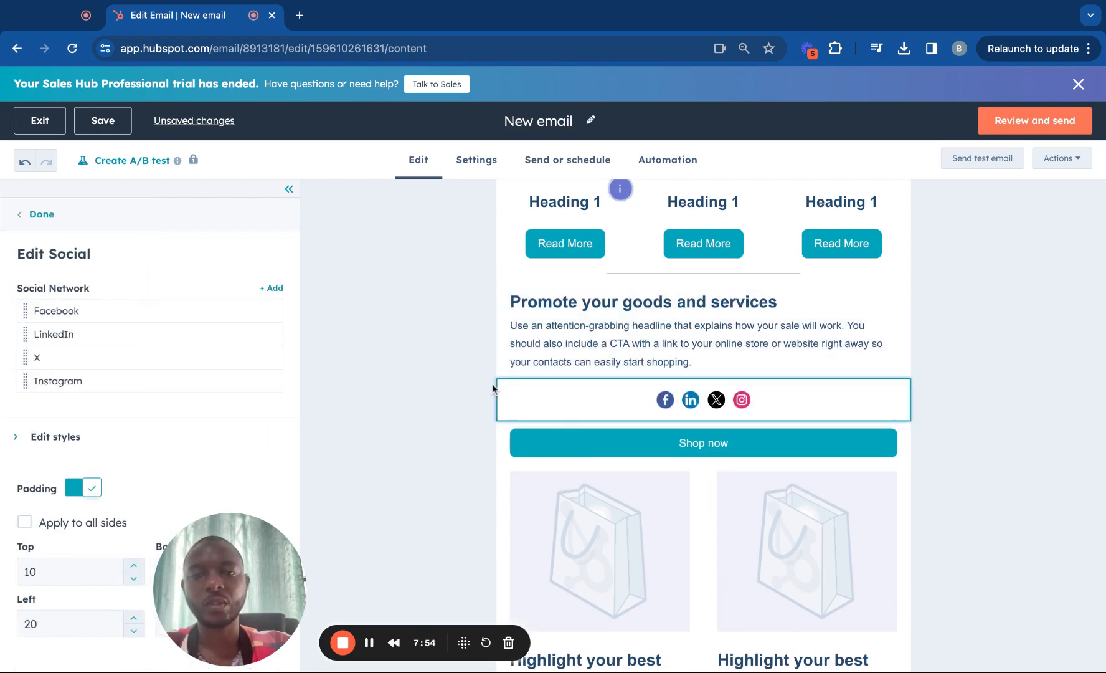
left_click(531, 359)
scroll(526, 402, "down", 2)
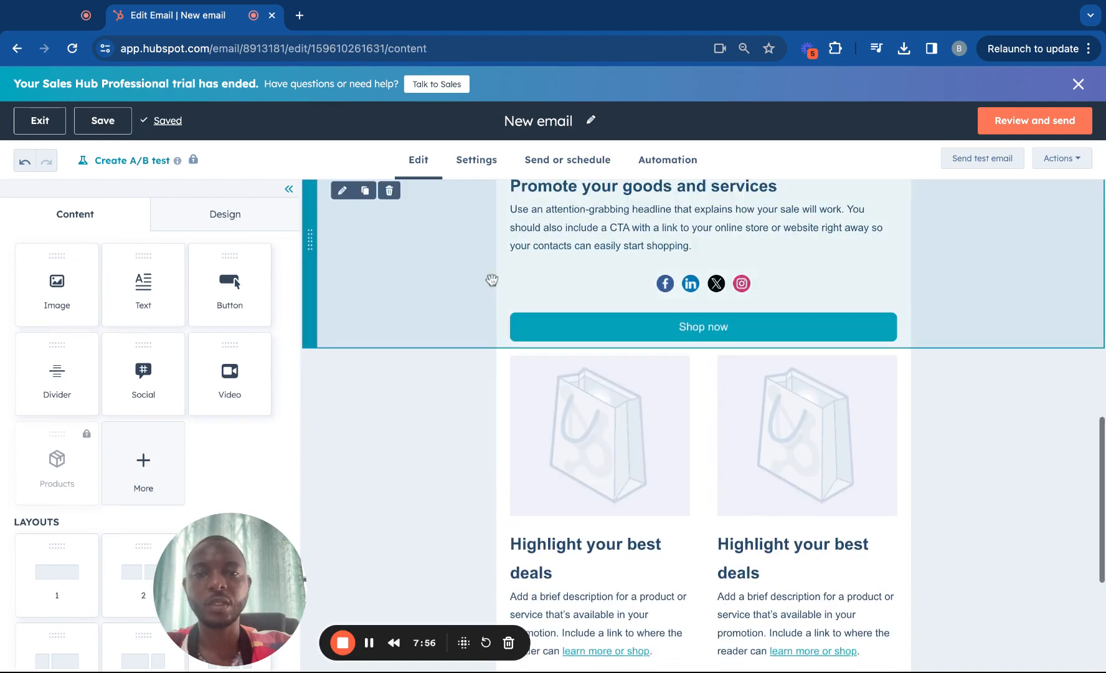
left_click_drag(491, 283, 607, 437)
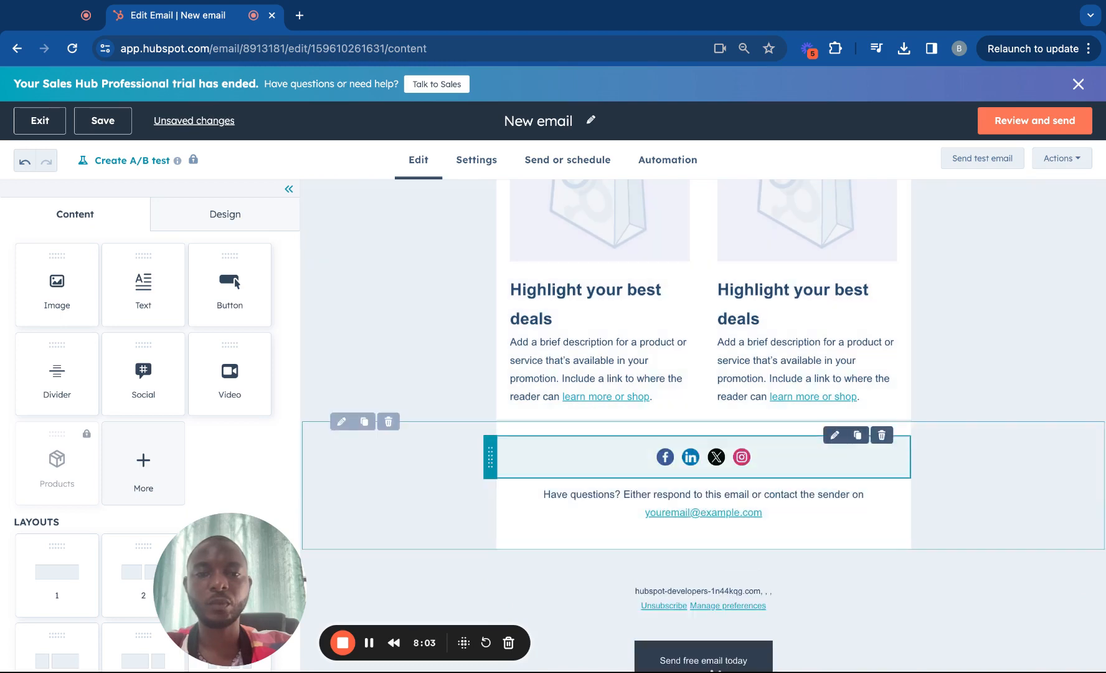
left_click(660, 501)
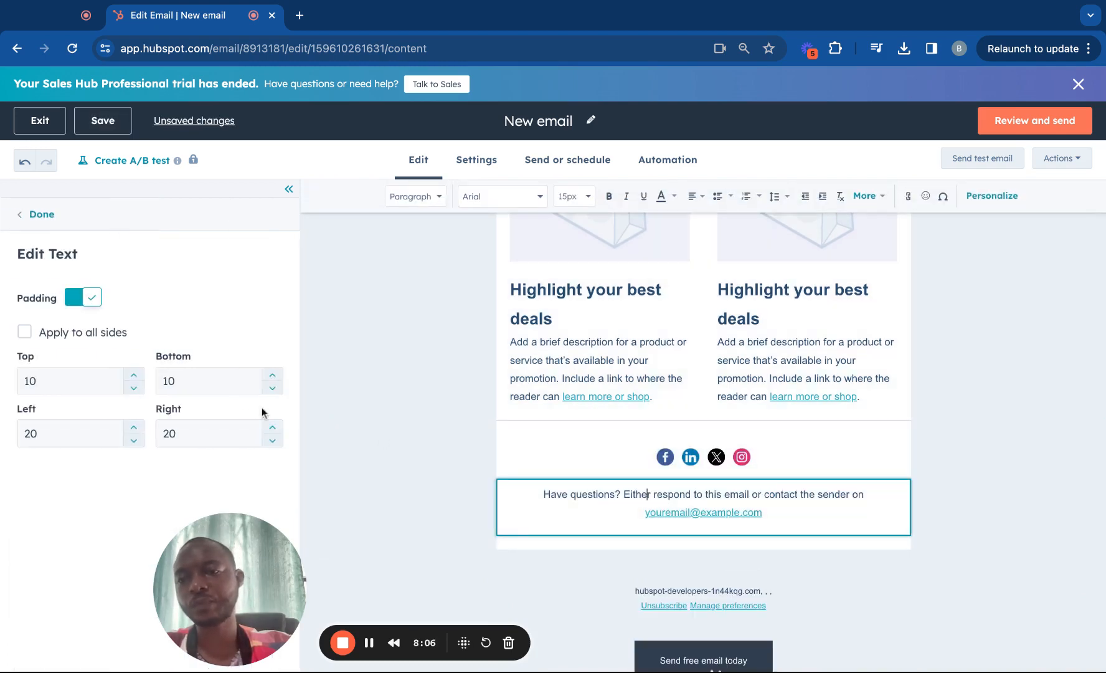
left_click(54, 216)
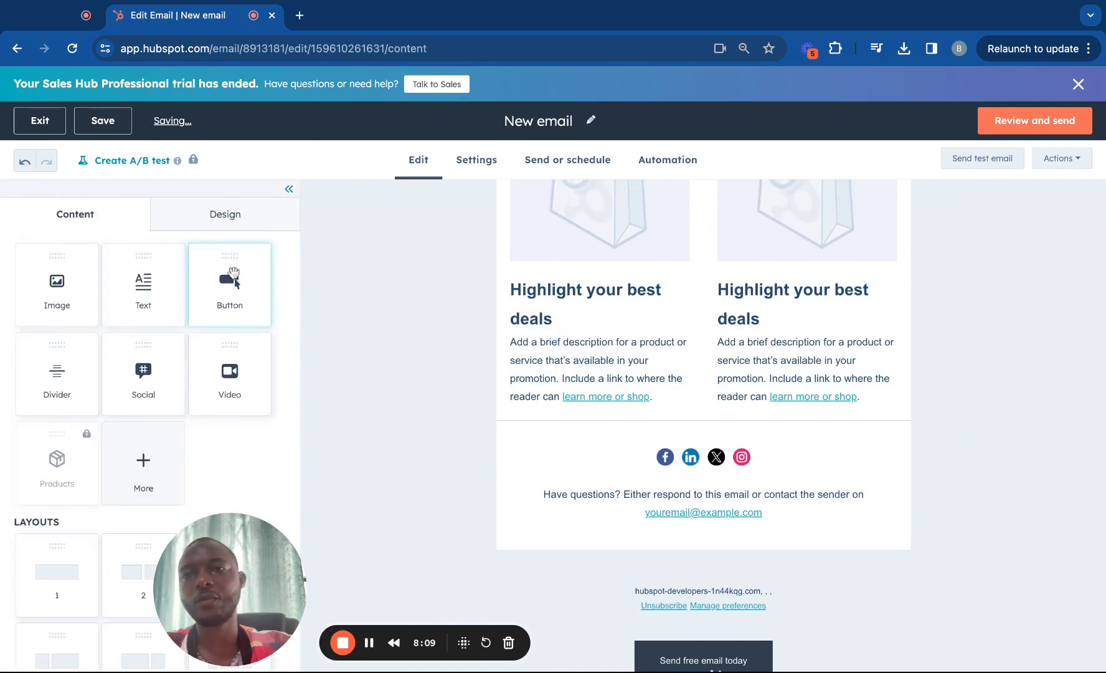
- Open the email preview and look through the desktop and mobile versions of the layout
left_click(1002, 121)
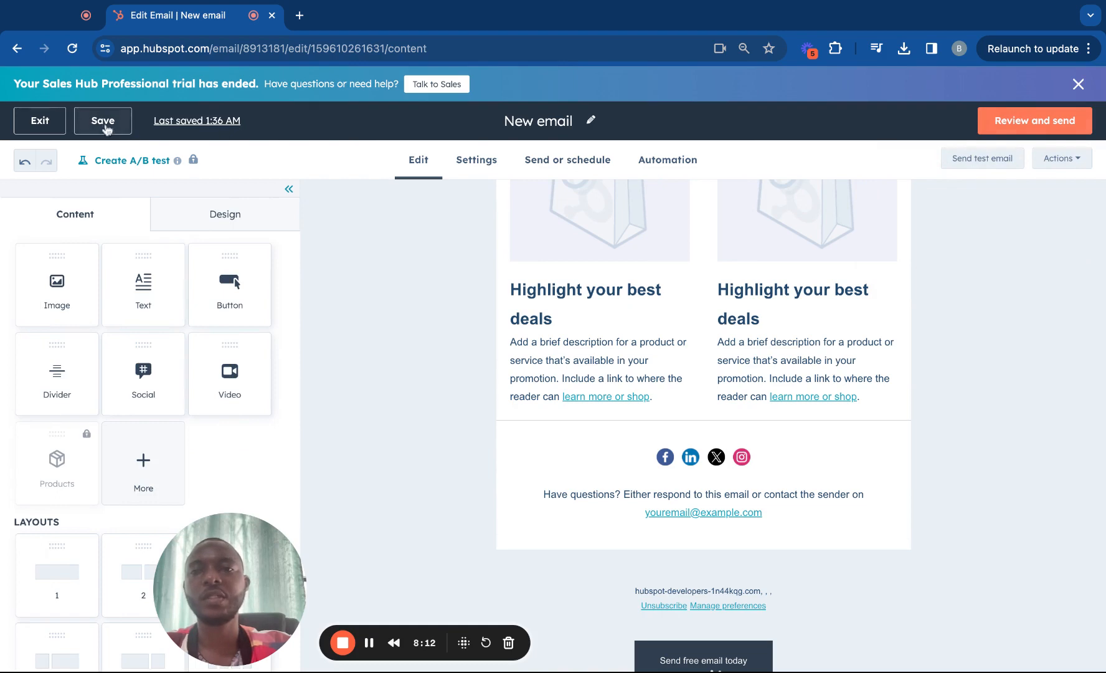
left_click(1045, 161)
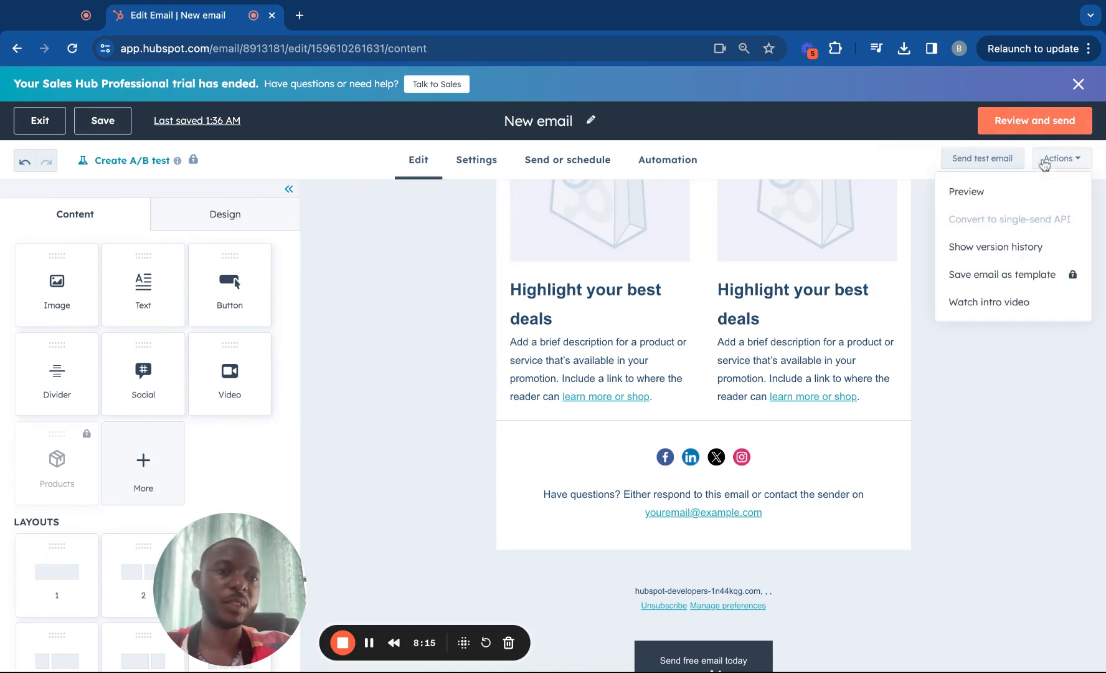
left_click(967, 193)
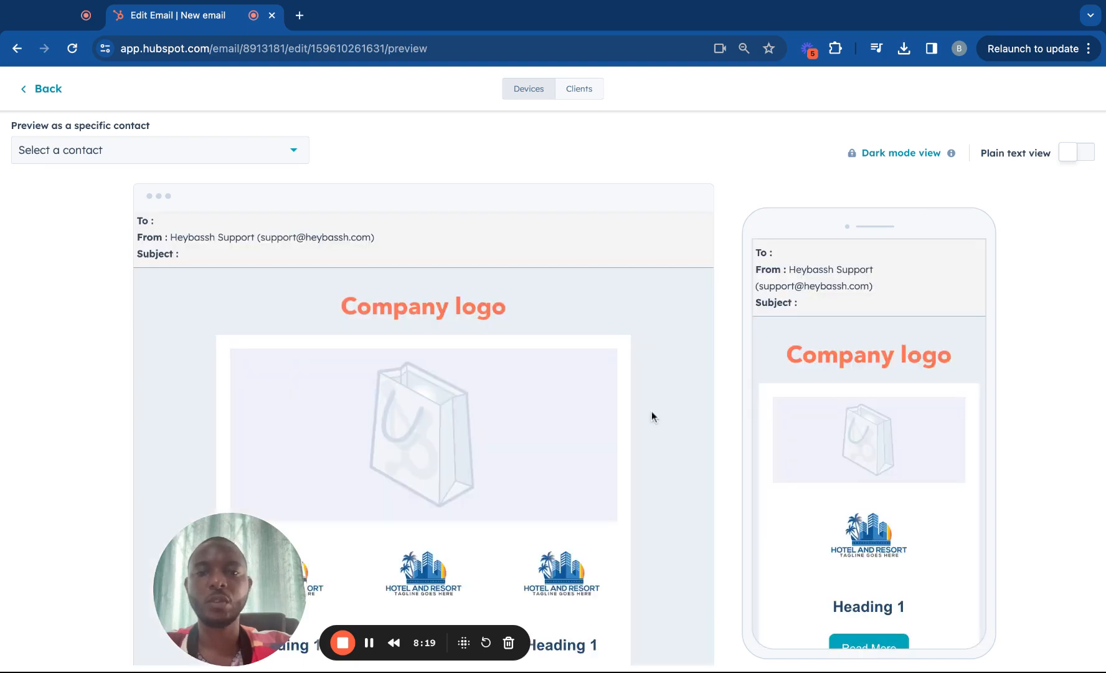
scroll(652, 416, "down", 15)
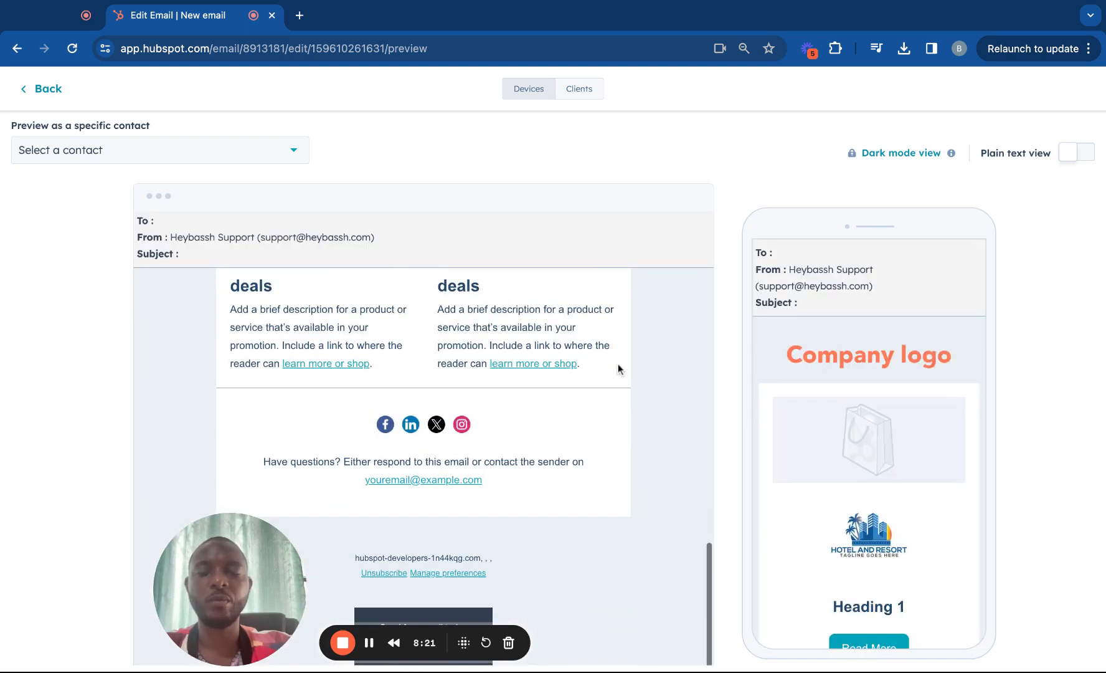
scroll(617, 366, "up", 15)
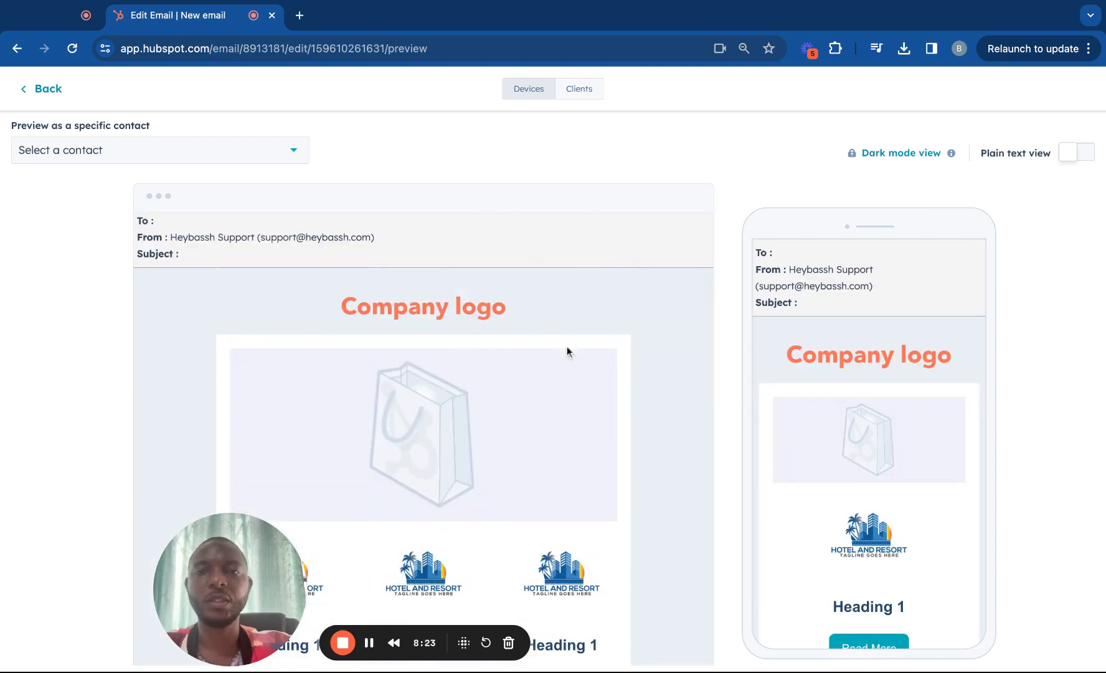
scroll(837, 375, "down", 5)
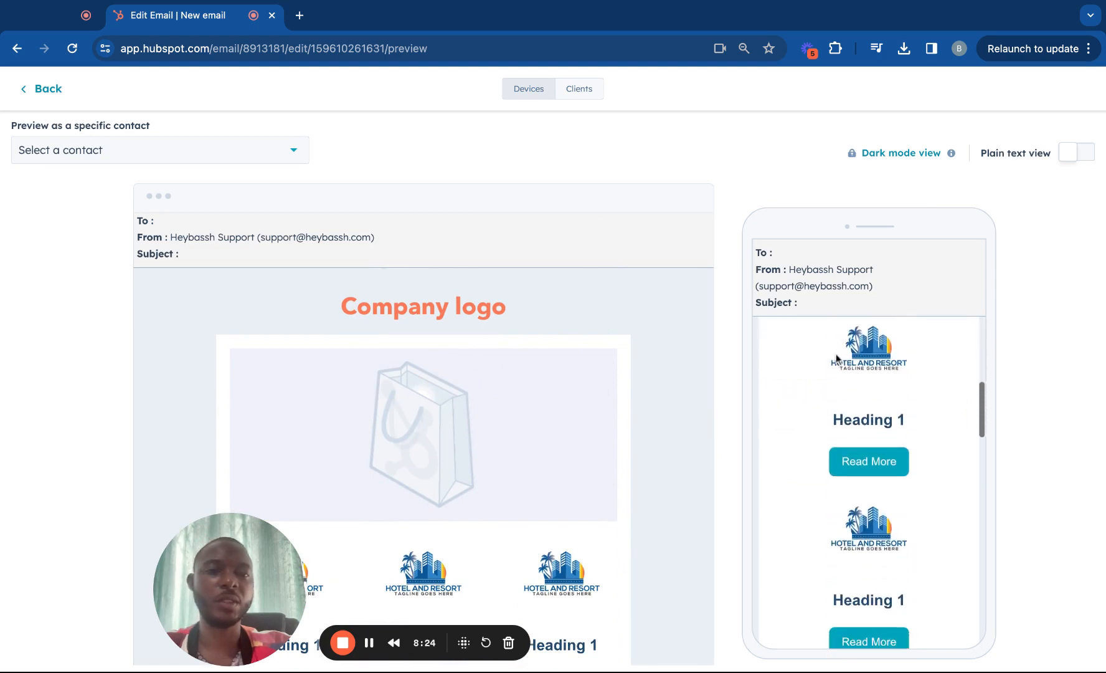
scroll(835, 359, "up", 5)
scroll(521, 440, "down", 5)
scroll(522, 440, "up", 5)
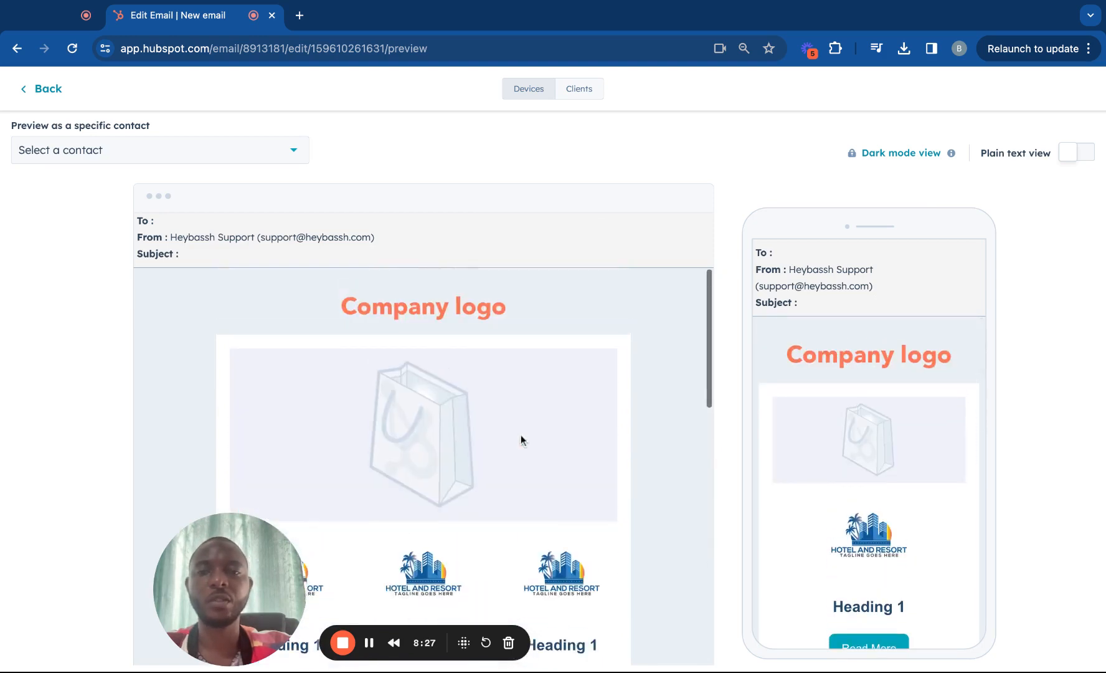
scroll(814, 389, "down", 2)
scroll(812, 376, "down", 5)
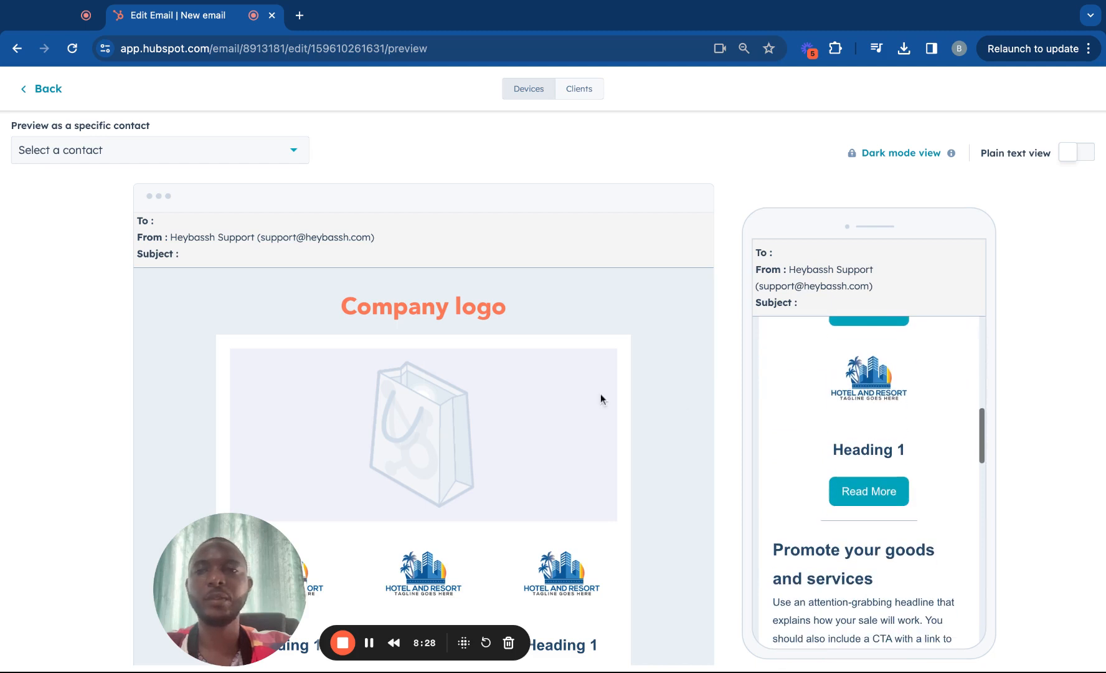
- Switch the preview to client testing and look through the supported email clients
left_click(586, 86)
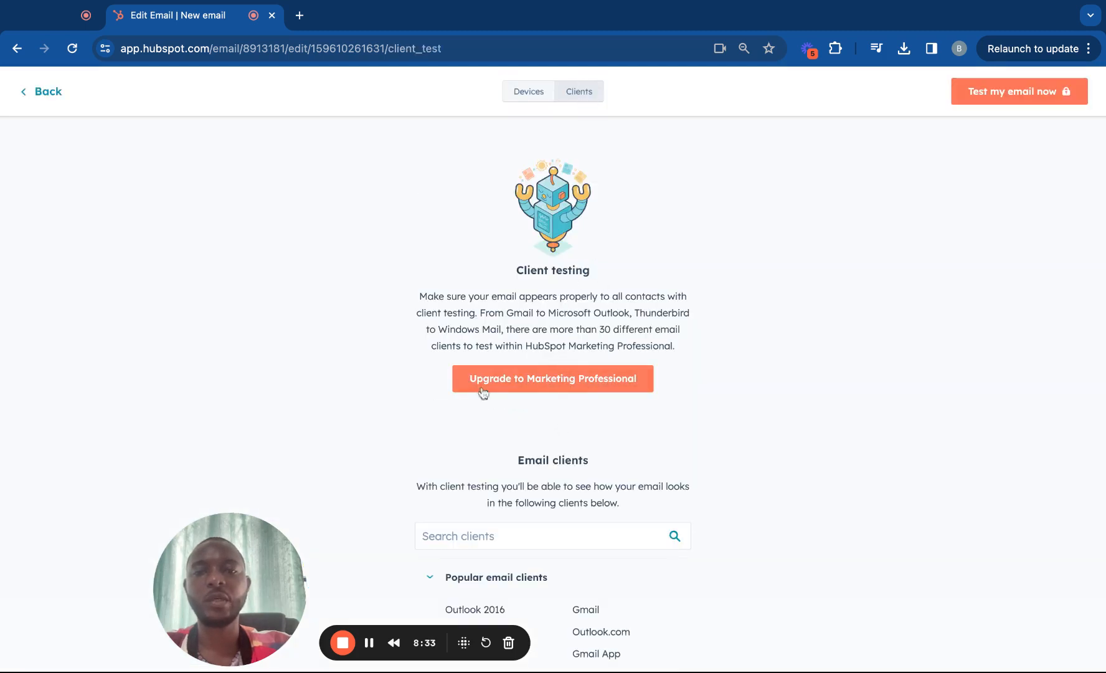
scroll(503, 422, "down", 5)
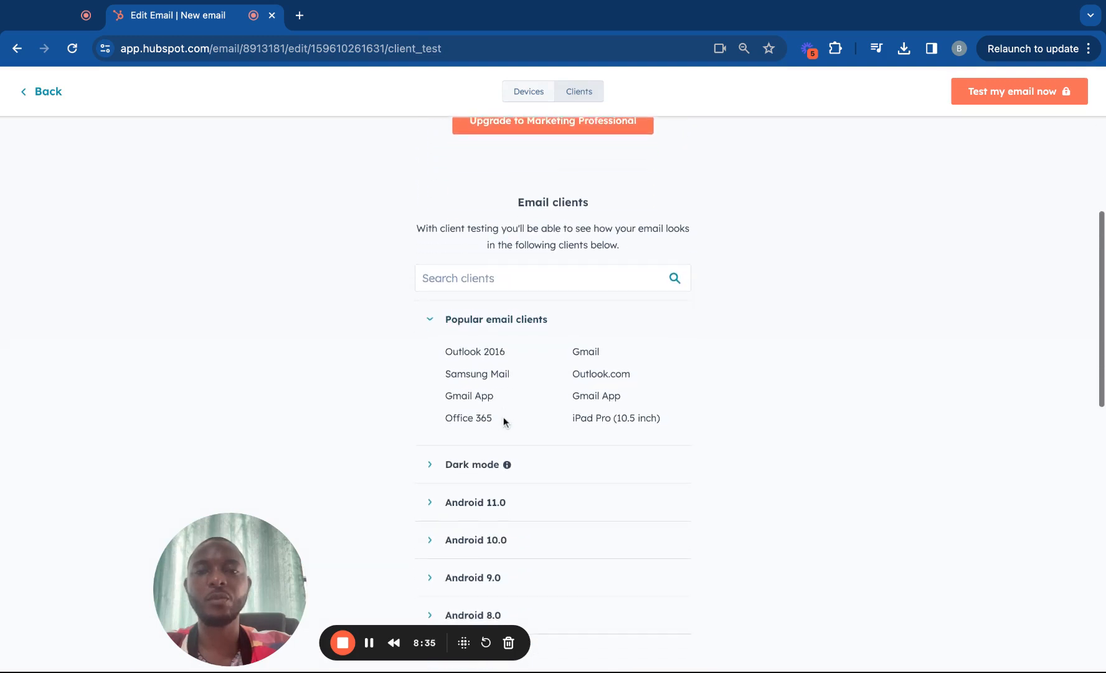
scroll(491, 377, "down", 10)
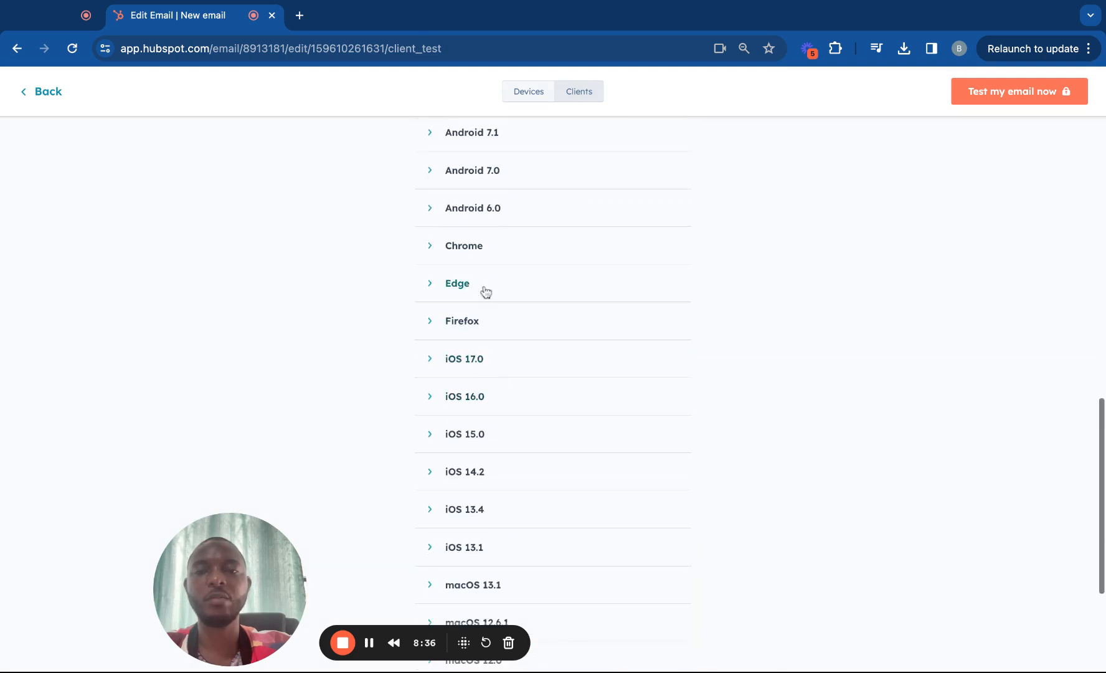
scroll(486, 292, "up", 12)
scroll(486, 292, "up", 4)
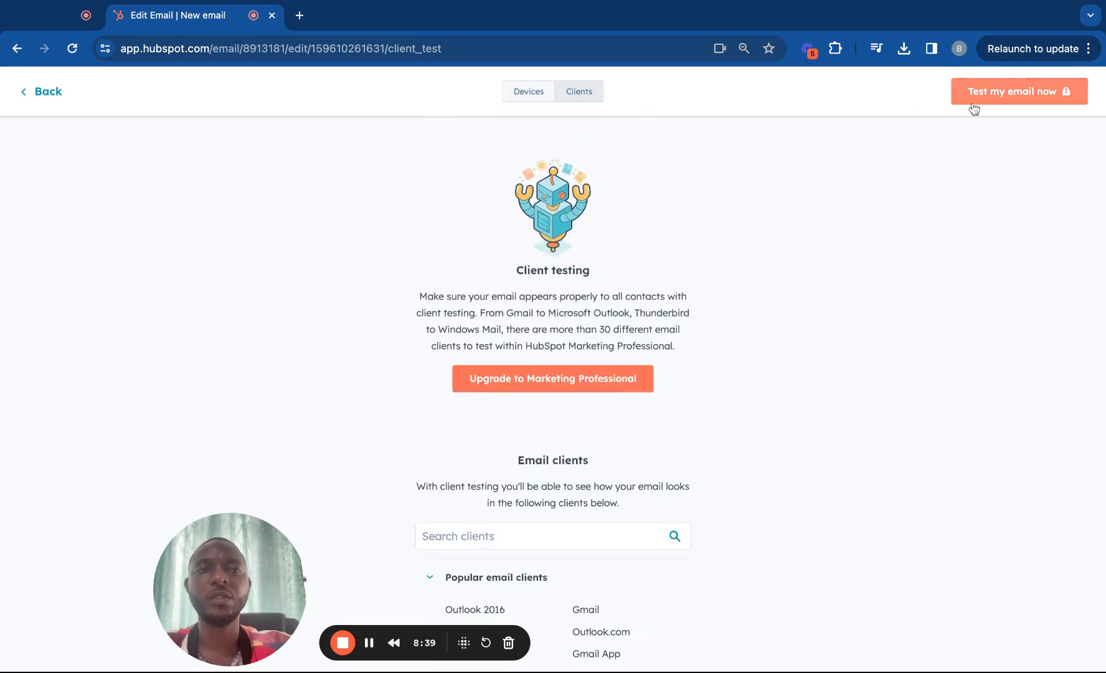
- Switch back to the device preview, look through the contacts offered for a contact-specific preview, and return to the email editor
left_click(522, 91)
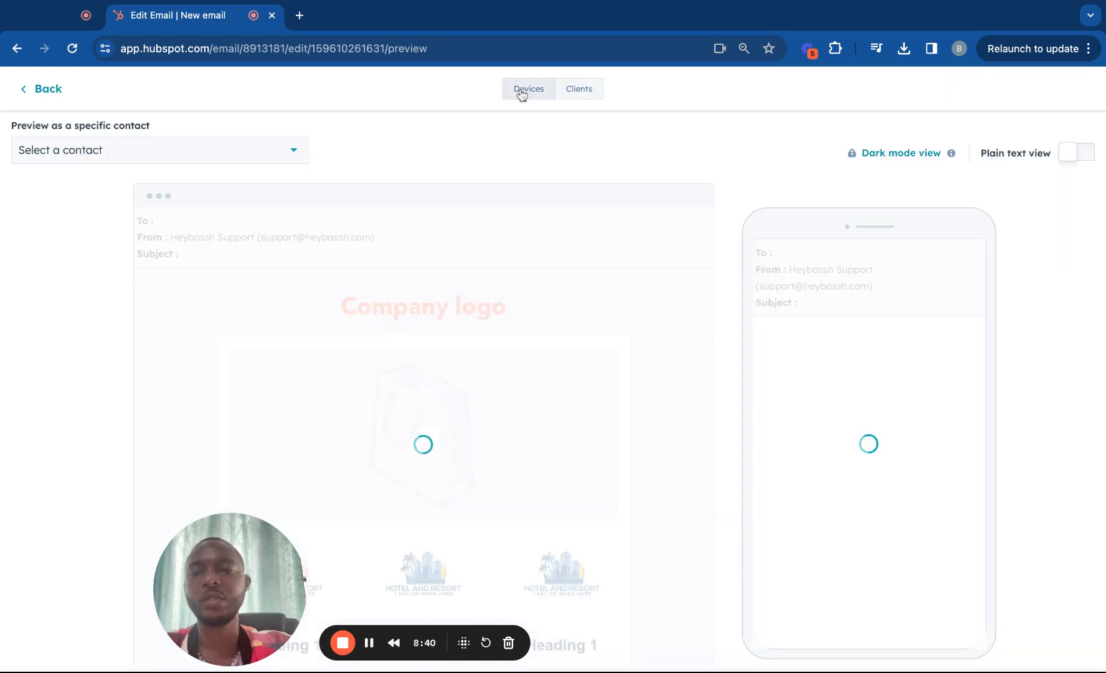
left_click(200, 147)
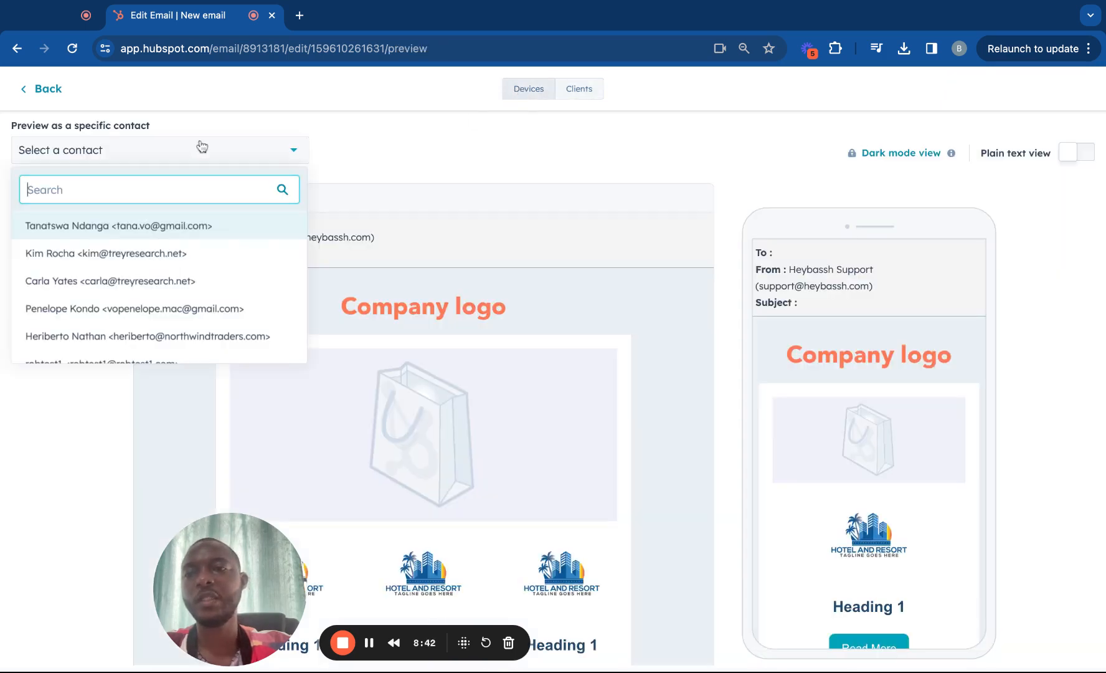
left_click(212, 123)
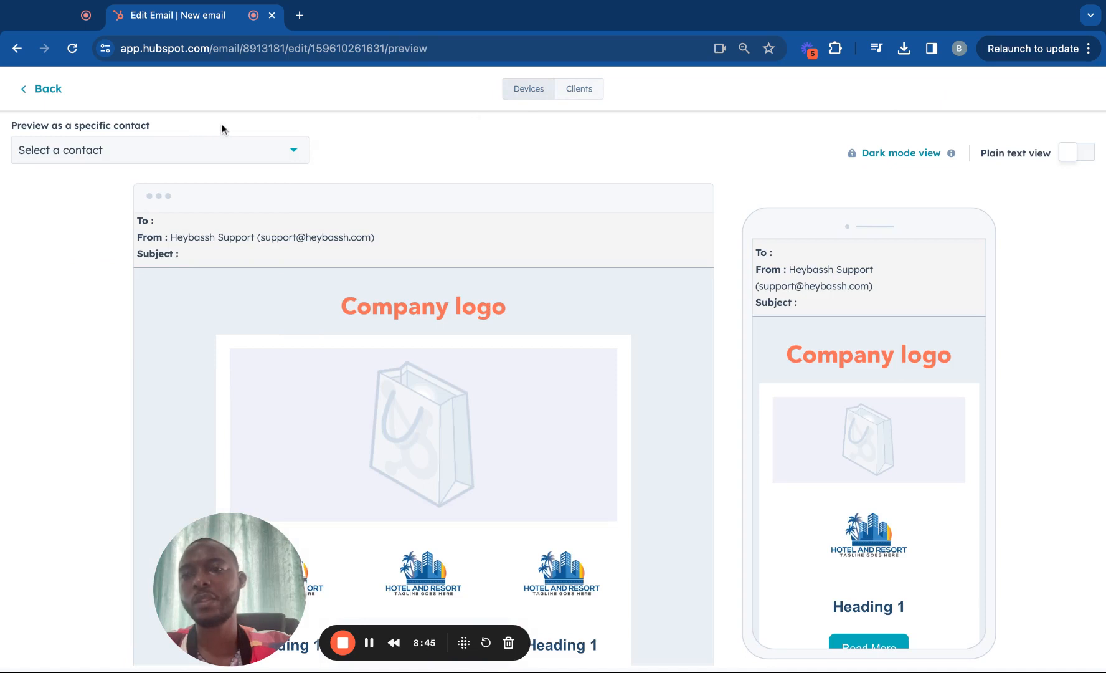
left_click(295, 146)
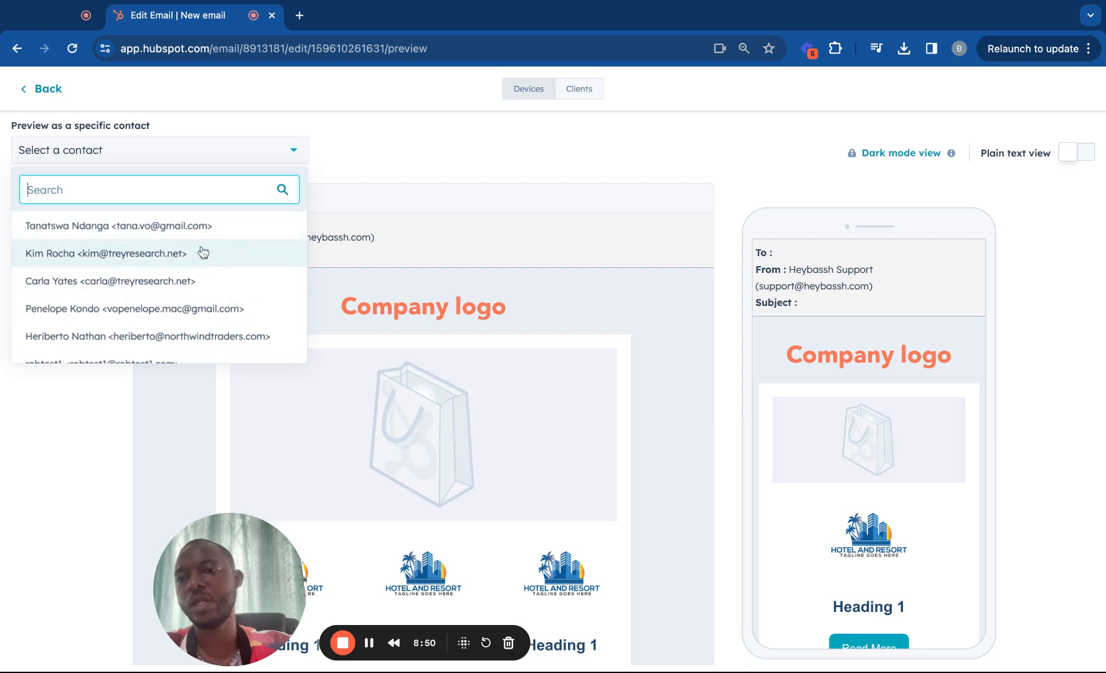
left_click(246, 115)
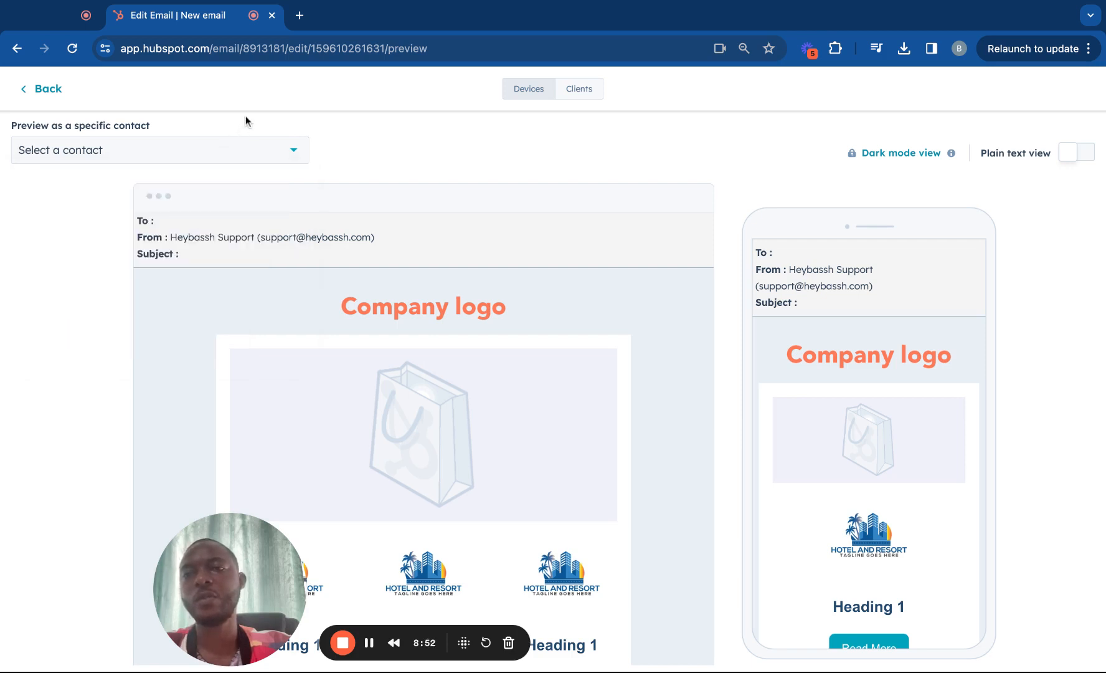
scroll(328, 419, "down", 5)
scroll(386, 398, "up", 3)
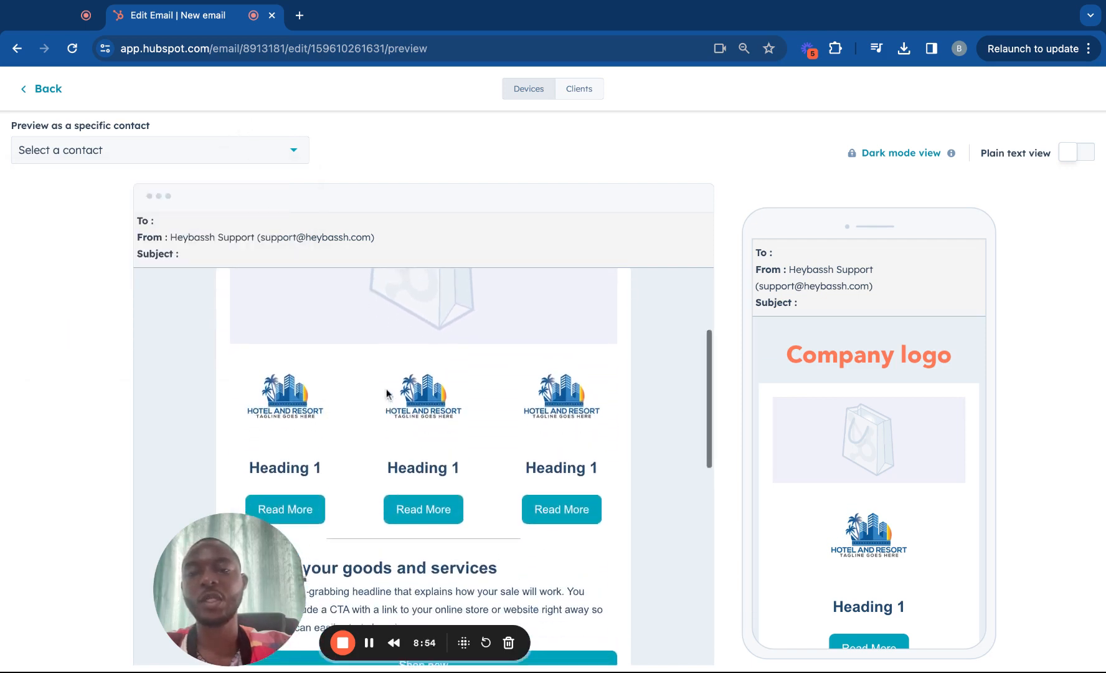
left_click(47, 89)
- Add the greeting "Hi" in front of the "Promote your goods and services" heading text
scroll(546, 393, "down", 7)
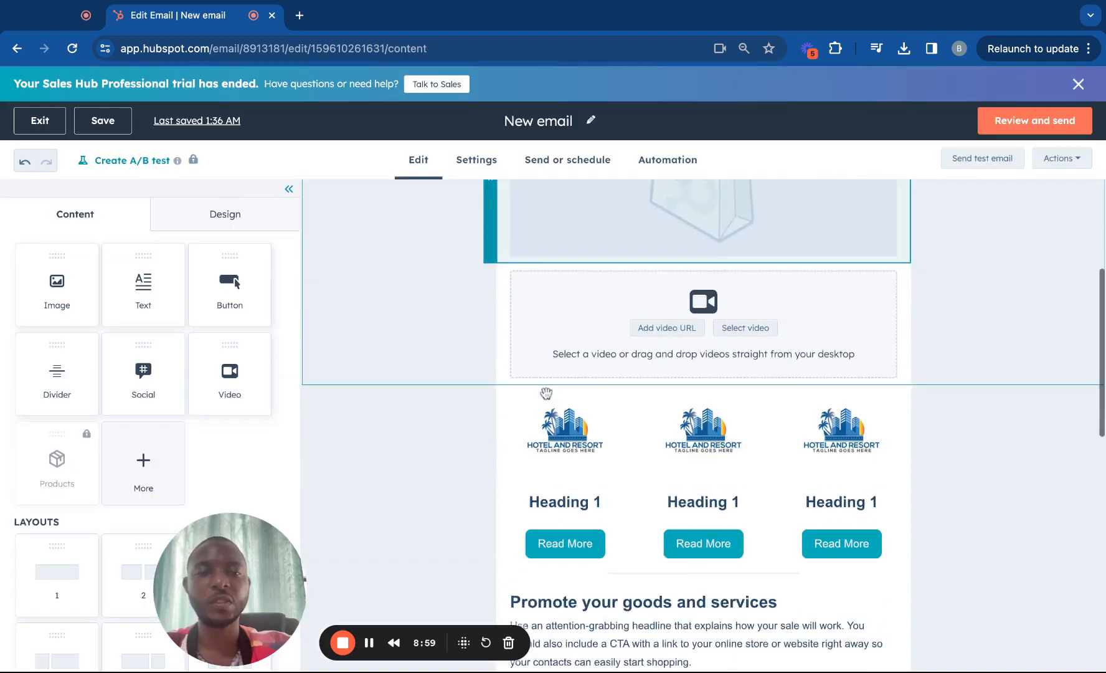
double_click(586, 454)
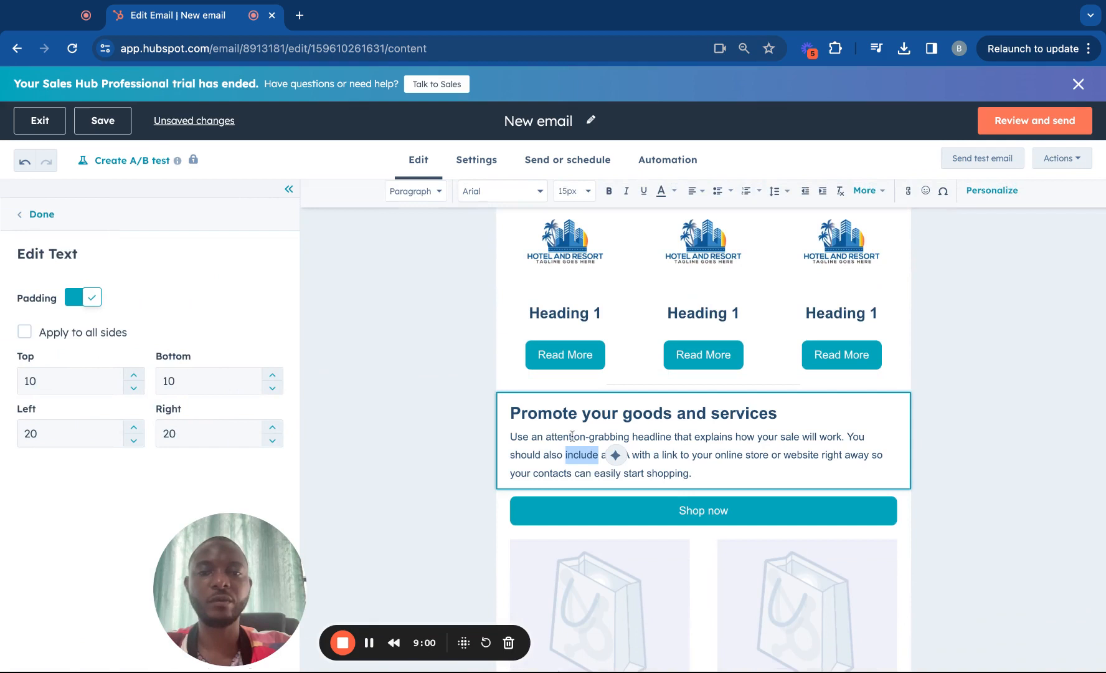
left_click(509, 402)
left_click(510, 412)
type("Hi")
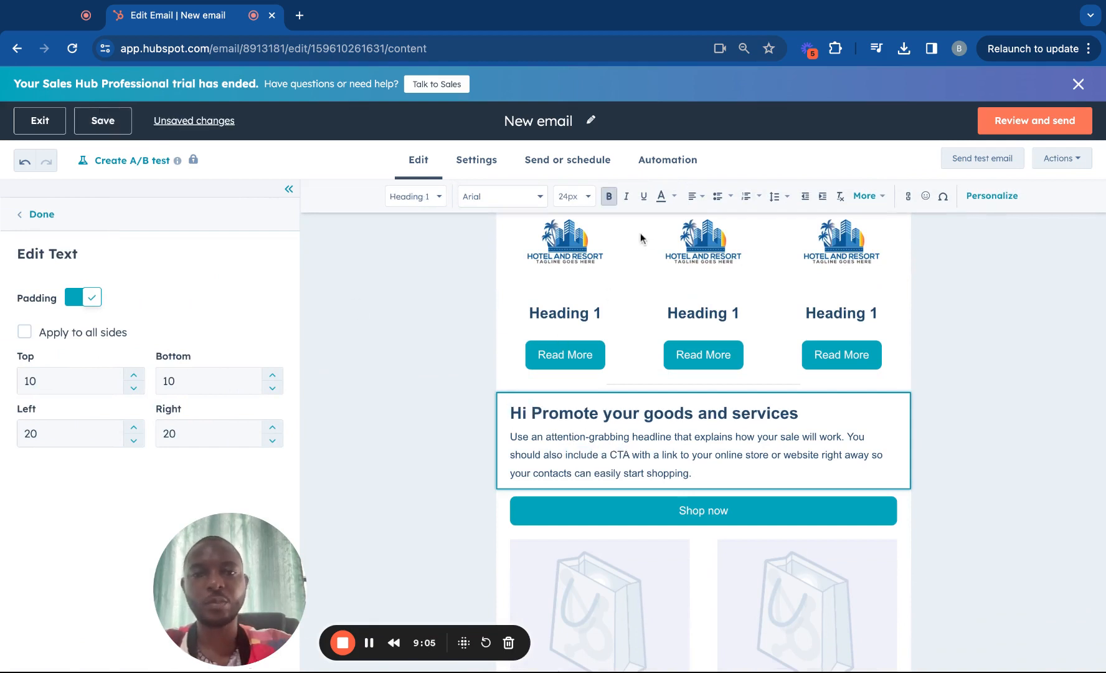
- Start a personalization token after "Hi" and choose the Contact property First name for it
left_click(992, 195)
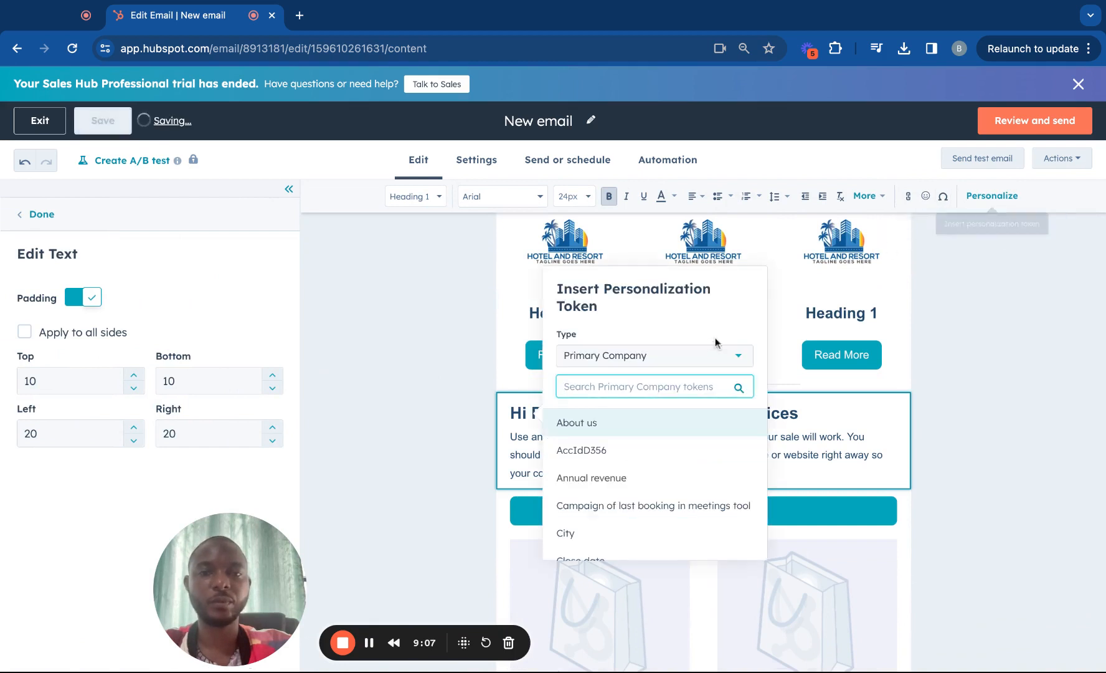
left_click(677, 366)
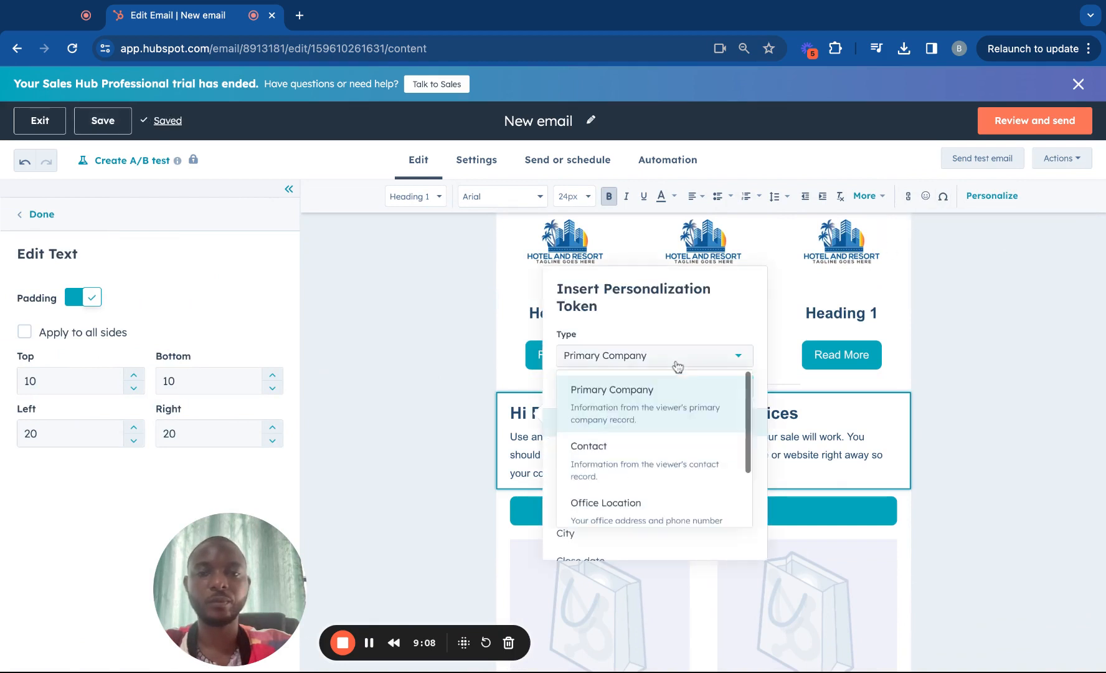
left_click(649, 453)
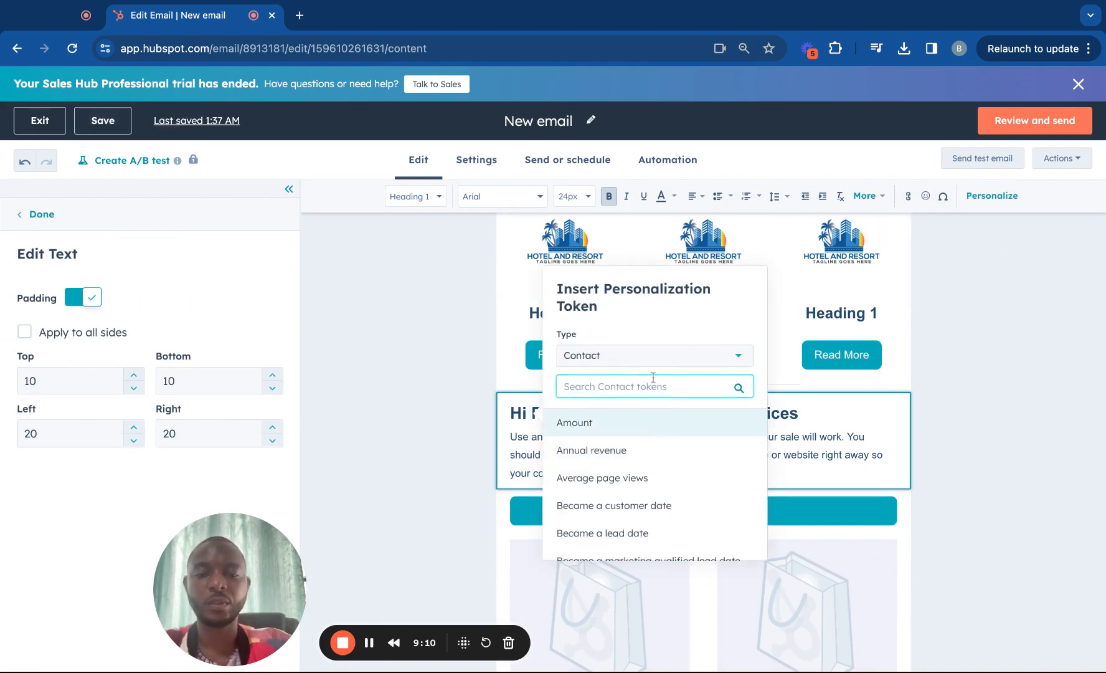
type("firs")
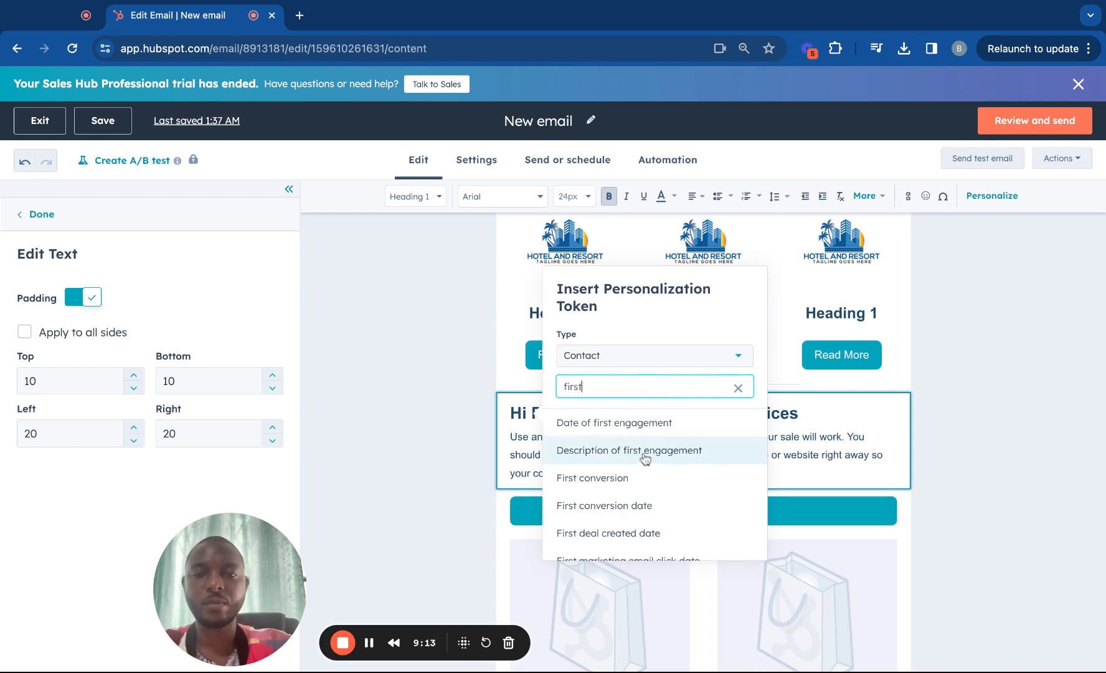
type("t")
scroll(642, 486, "down", 1)
scroll(641, 486, "up", 1)
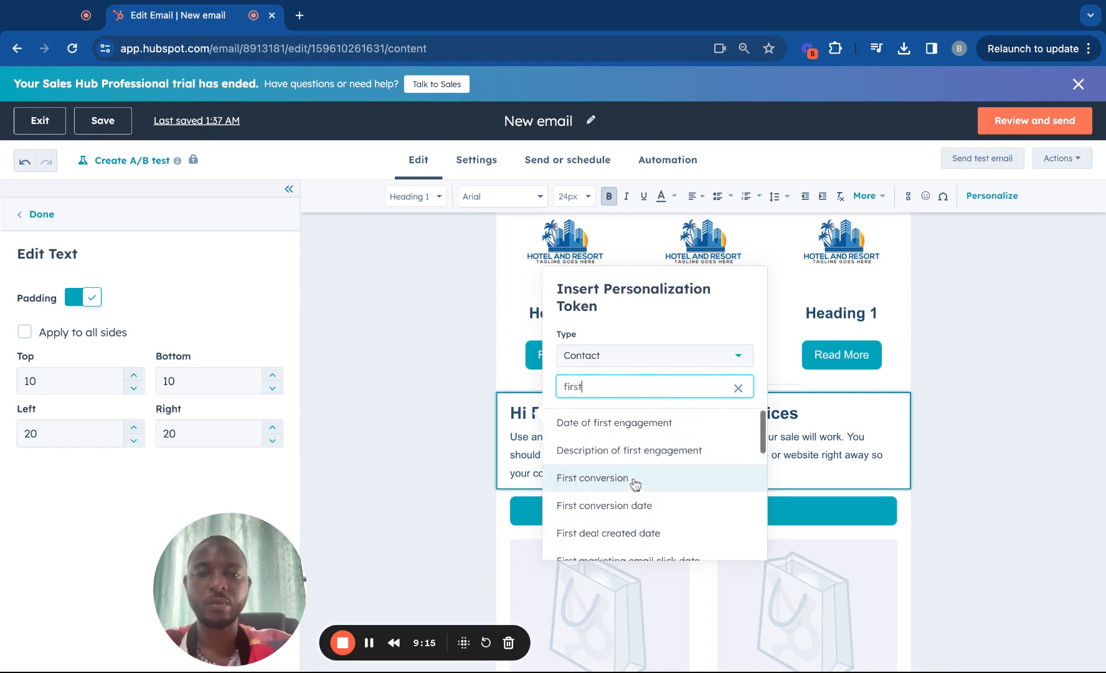
type("n")
left_click(604, 489)
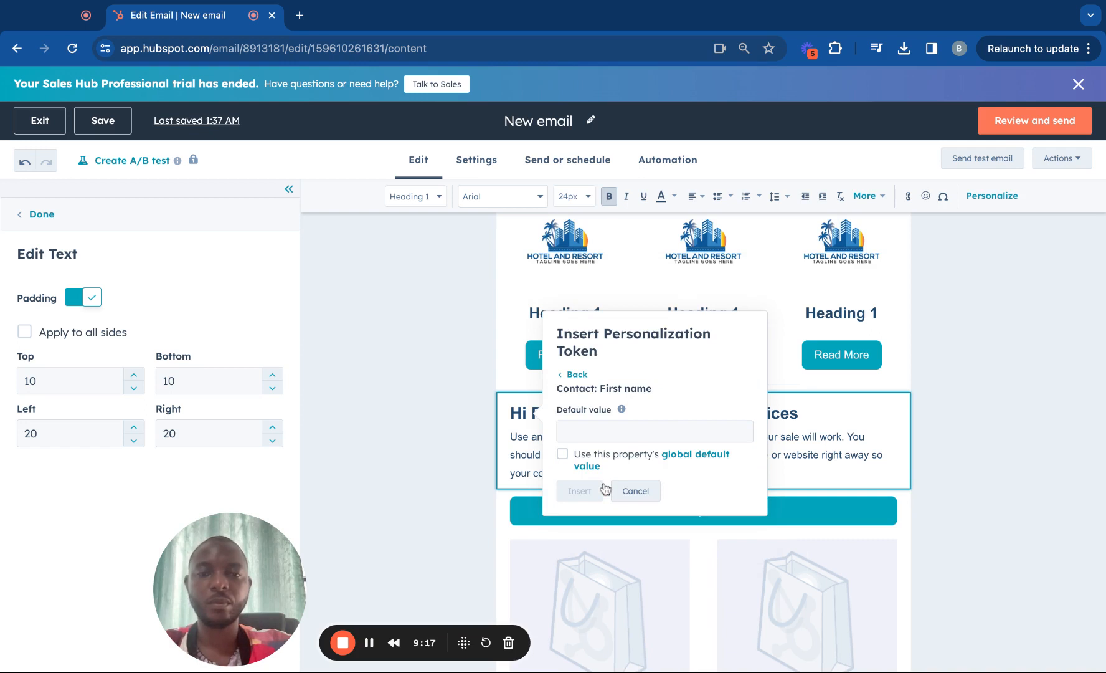
- Insert the First name token with the default value "There" and put "Promote your goods and services" on its own line
left_click(610, 431)
type("There")
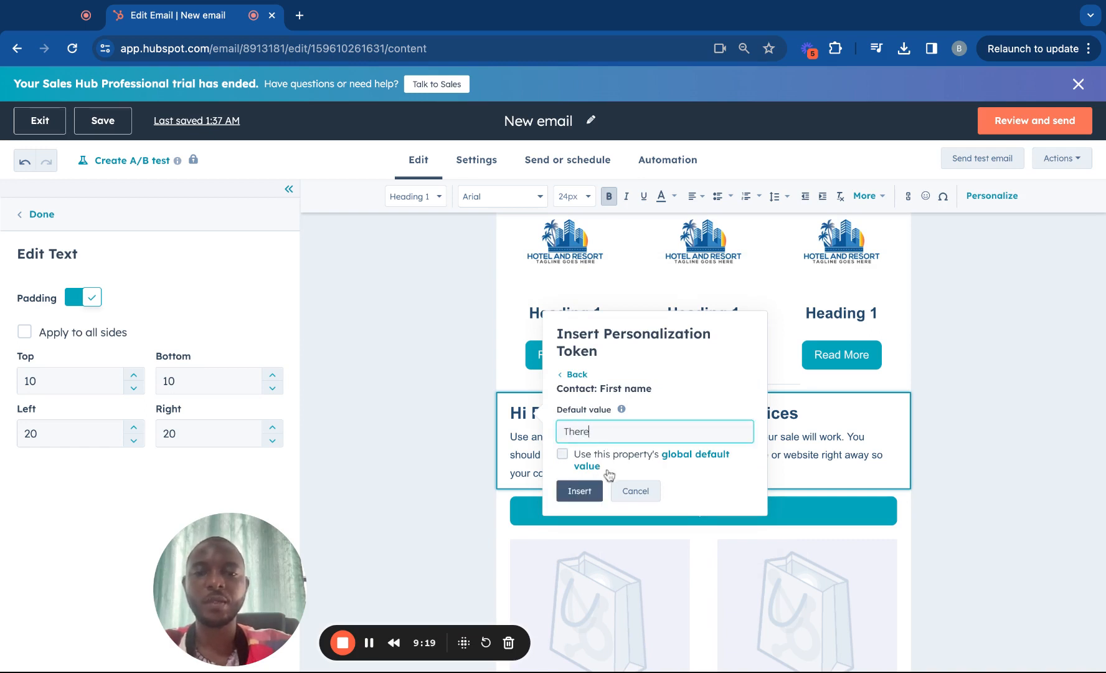
left_click(581, 491)
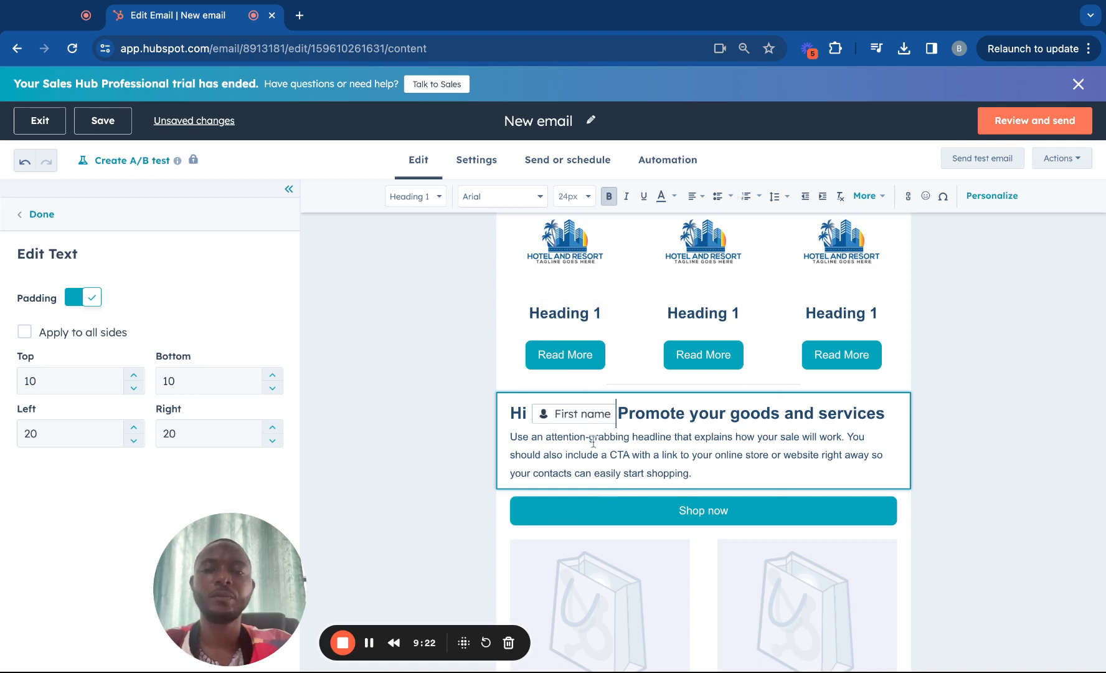
key("Return")
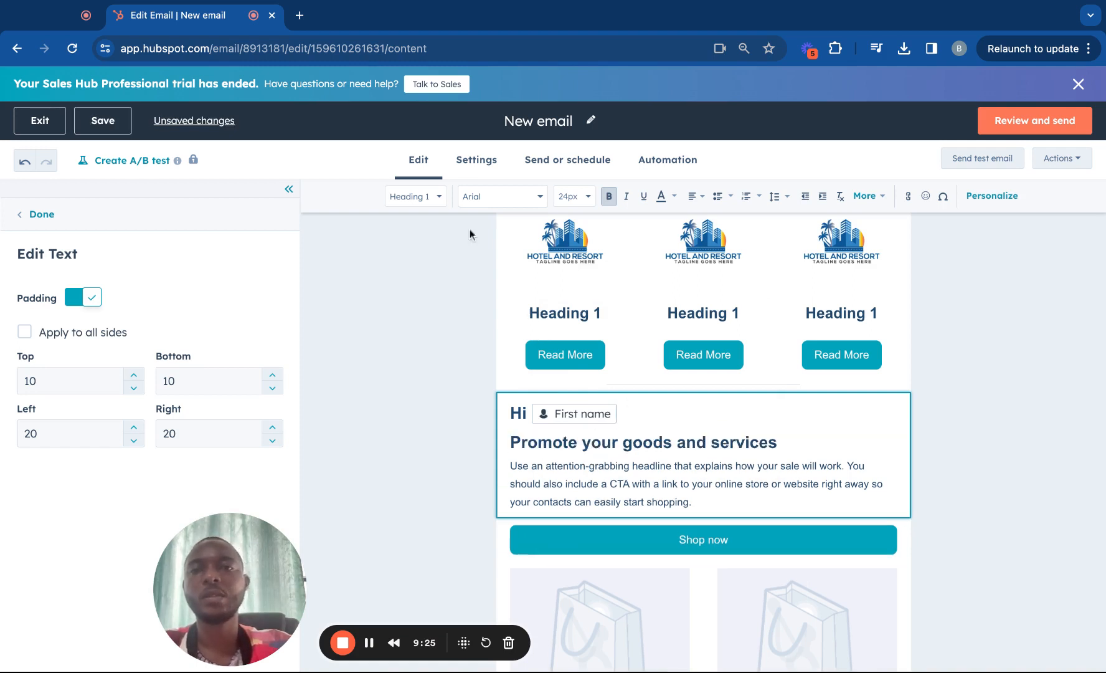
- Preview the email as a specific contact, check the personalized greeting above the promotional heading, and return to the editor
left_click(1064, 160)
left_click(992, 194)
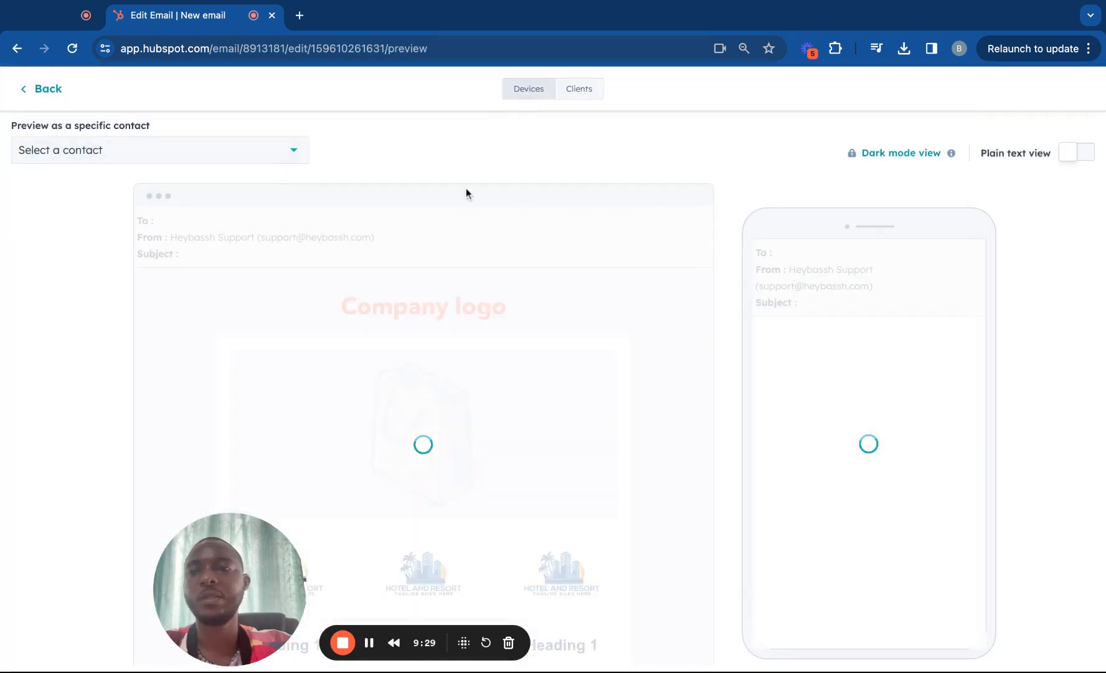
left_click(281, 148)
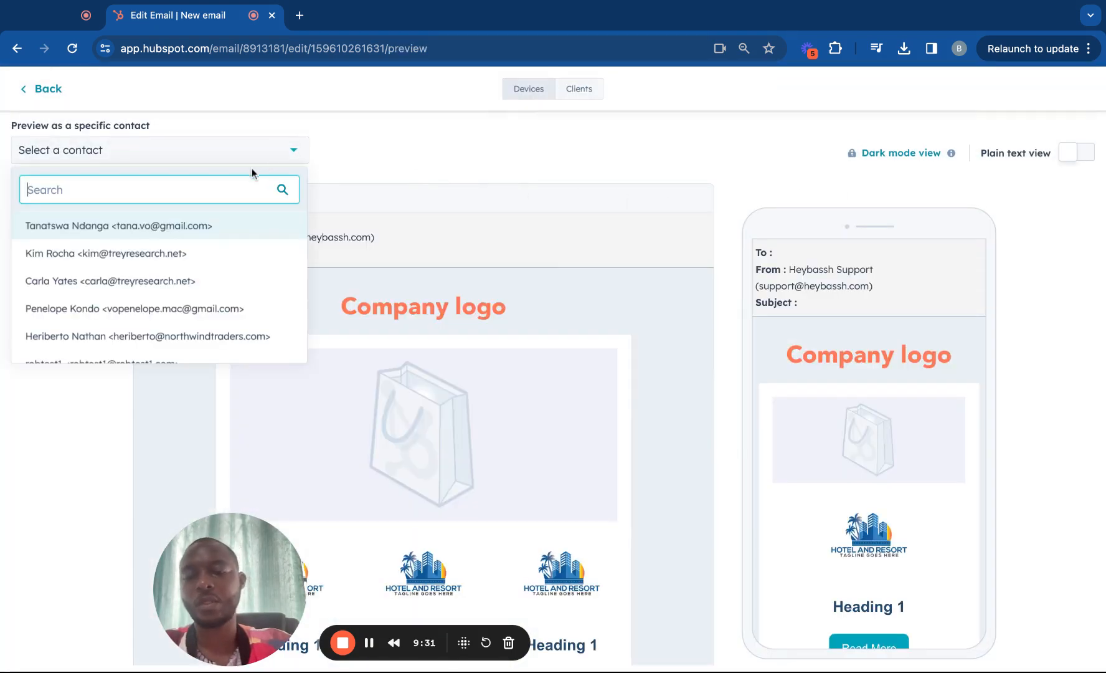
type("bac")
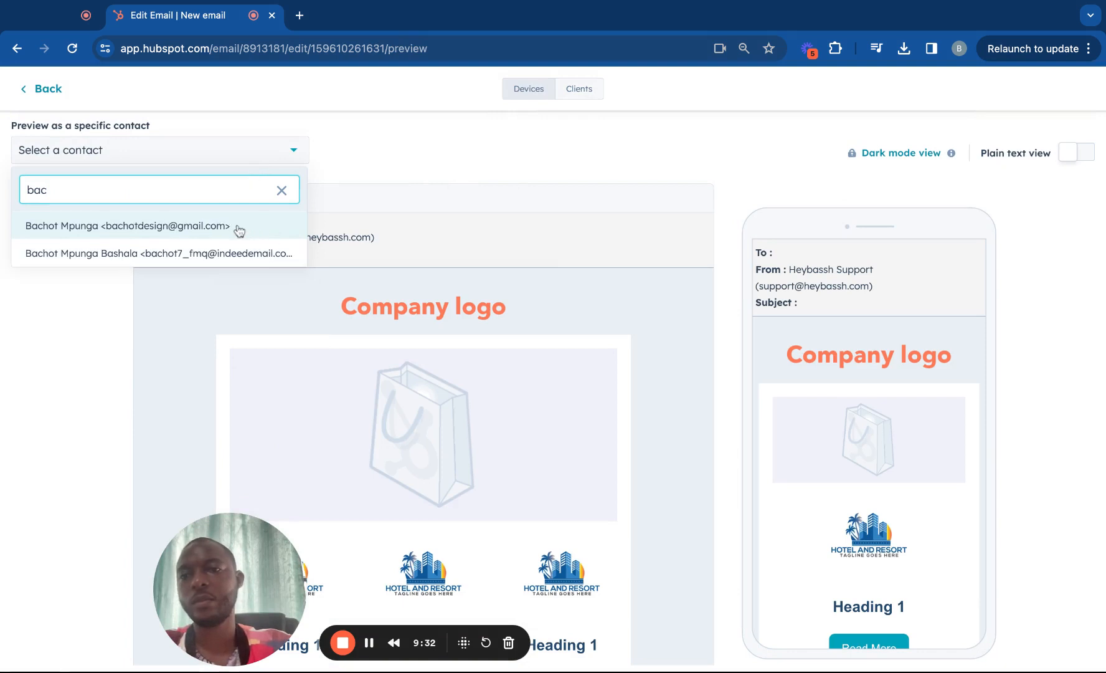
left_click(219, 226)
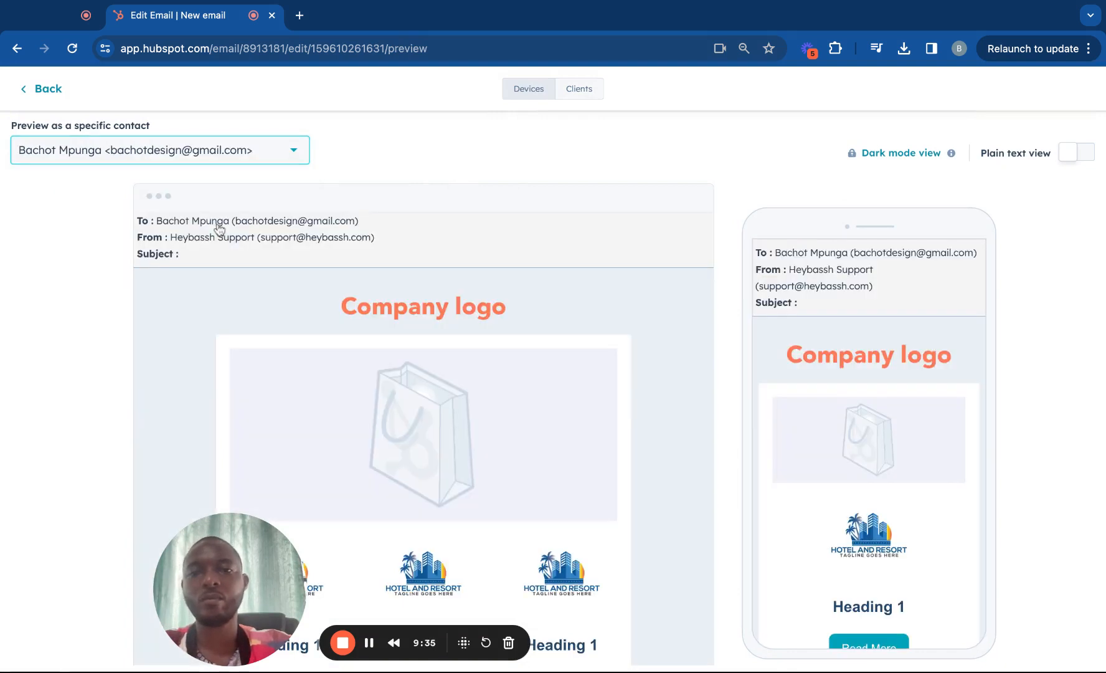
scroll(321, 316, "down", 6)
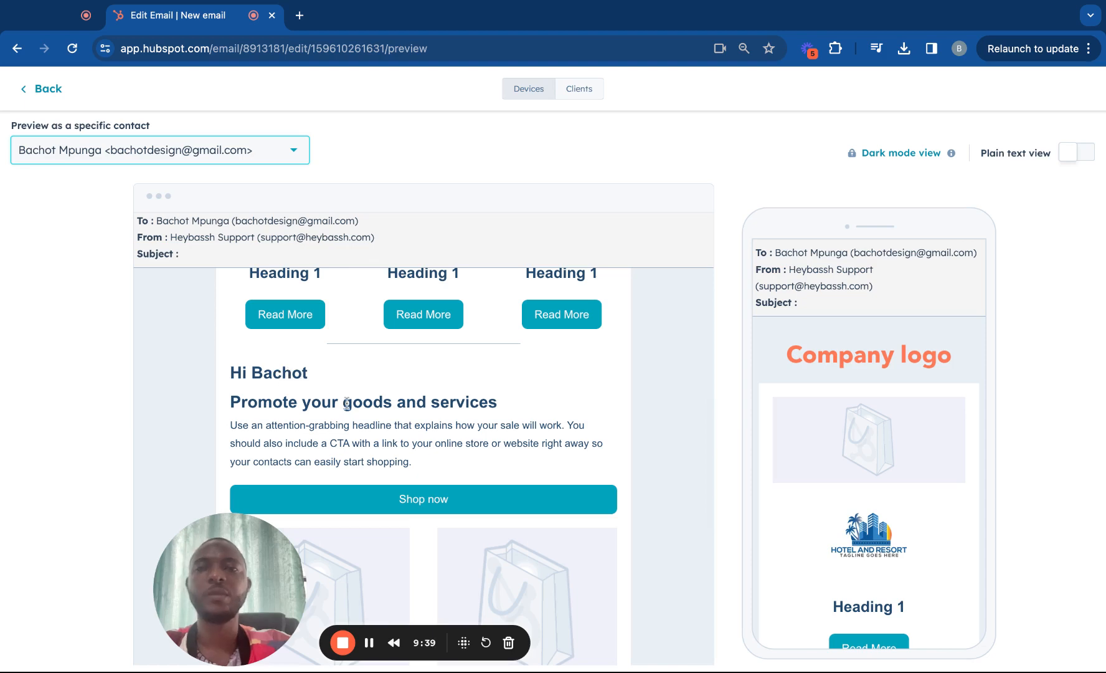
scroll(349, 405, "up", 2)
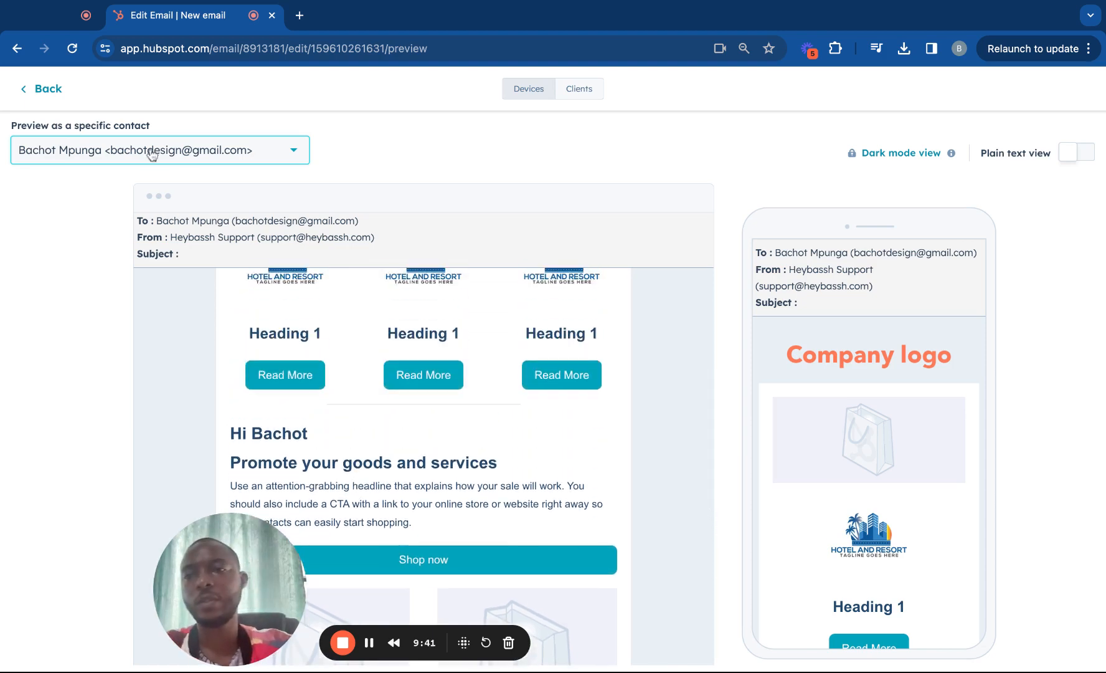
left_click(49, 89)
- Look over the email in the editor, from the video block through the greeting and deals columns to the footer
scroll(464, 355, "down", 5)
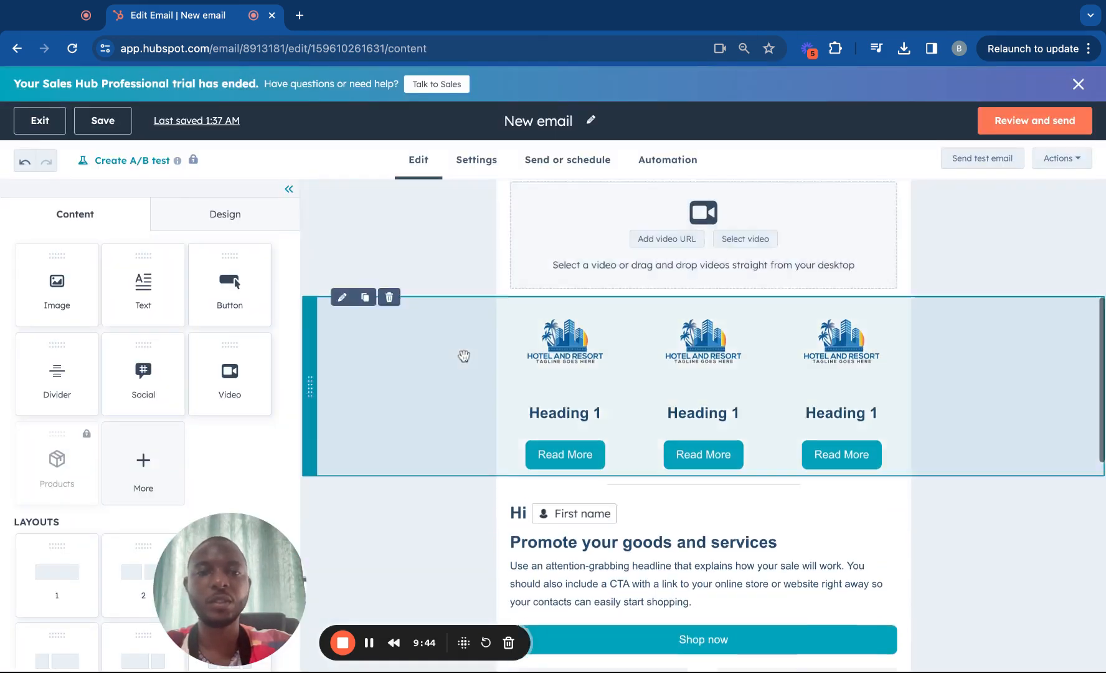
scroll(464, 356, "down", 10)
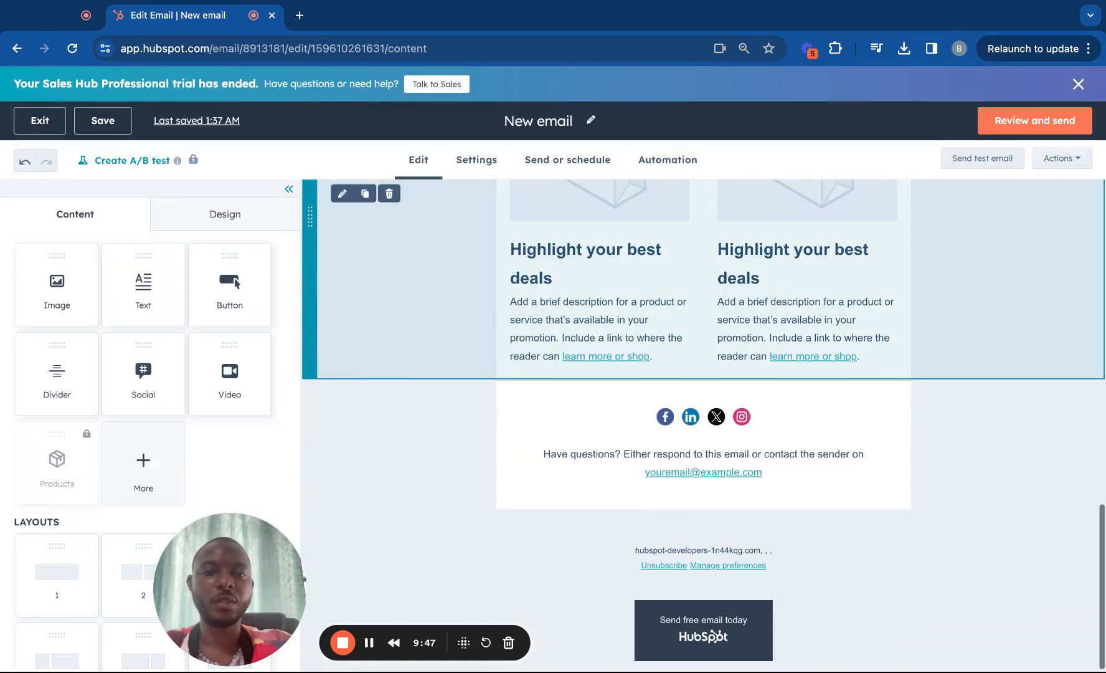
scroll(704, 424, "up", 2)
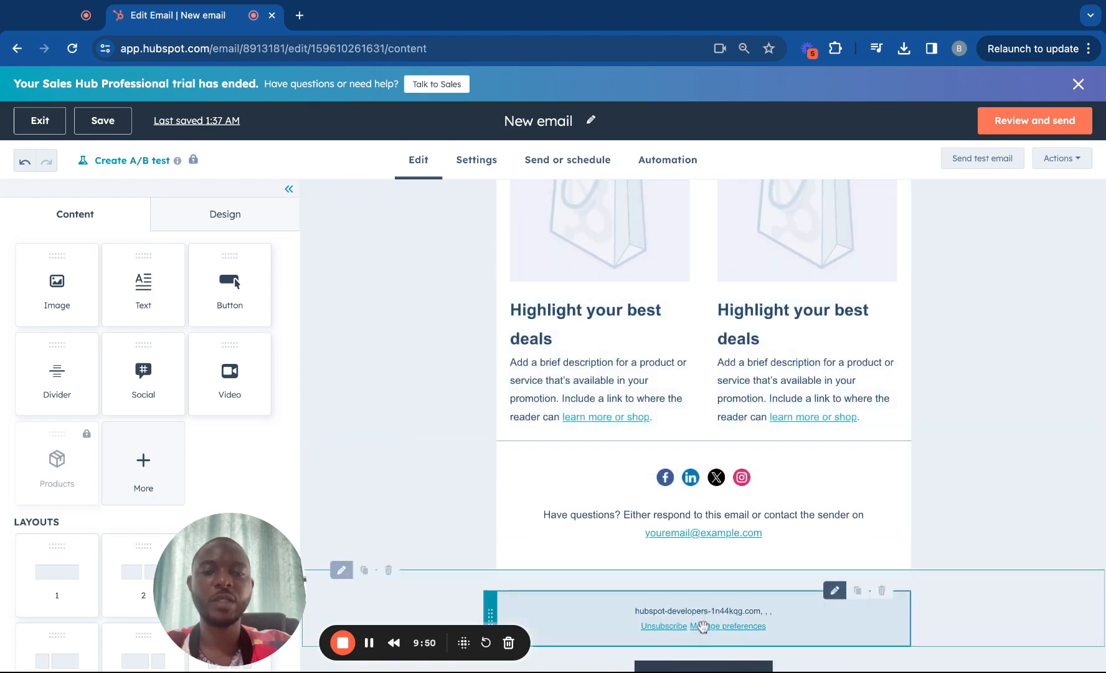
scroll(622, 451, "up", 8)
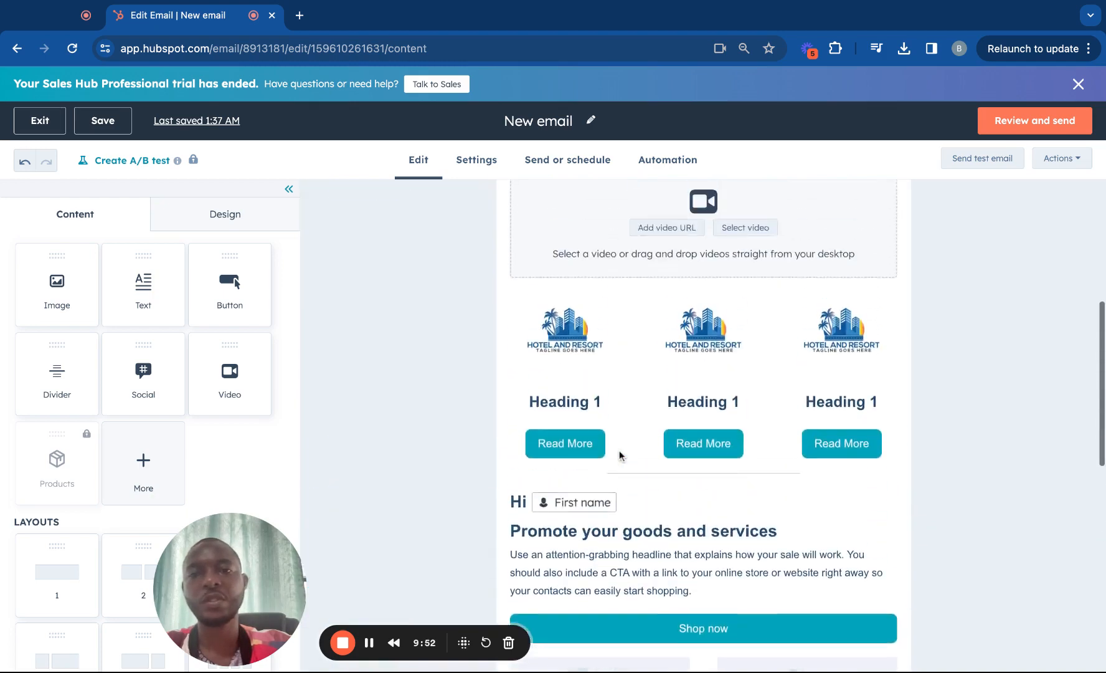
scroll(620, 462, "down", 8)
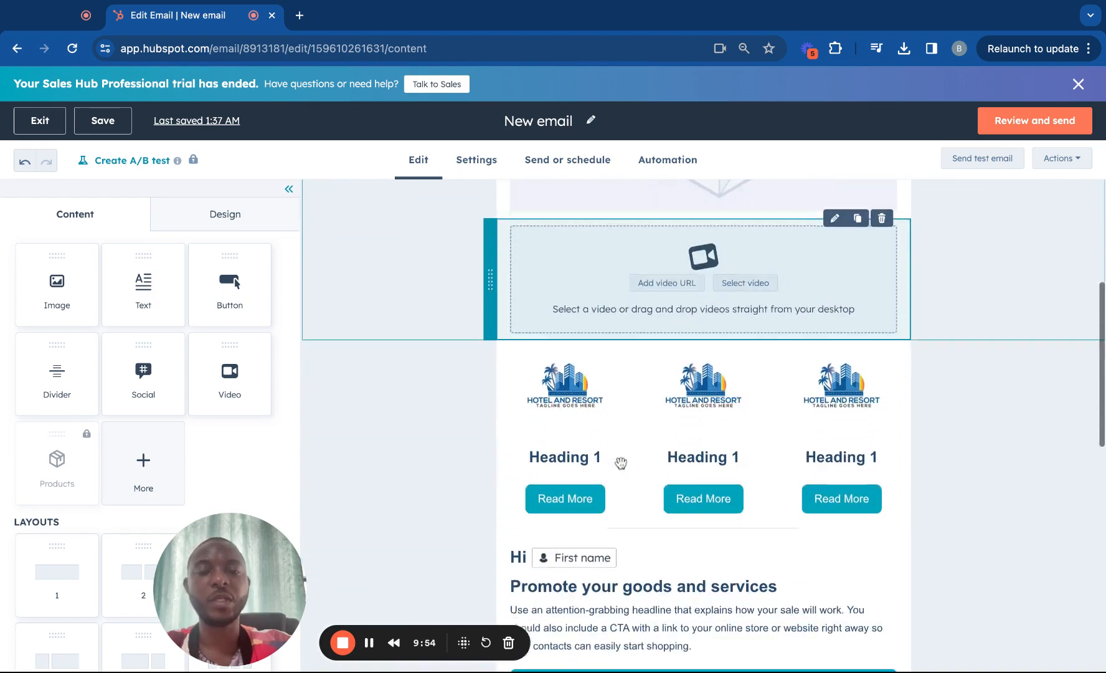
scroll(621, 463, "down", 1)
scroll(621, 463, "up", 1)
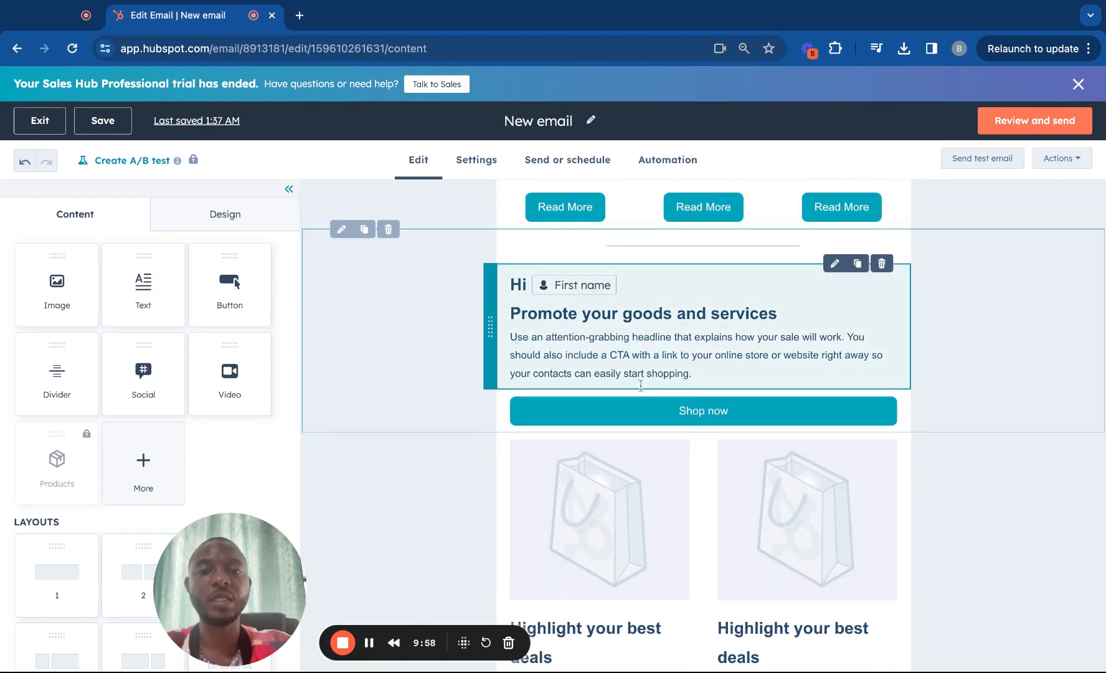
scroll(636, 398, "down", 3)
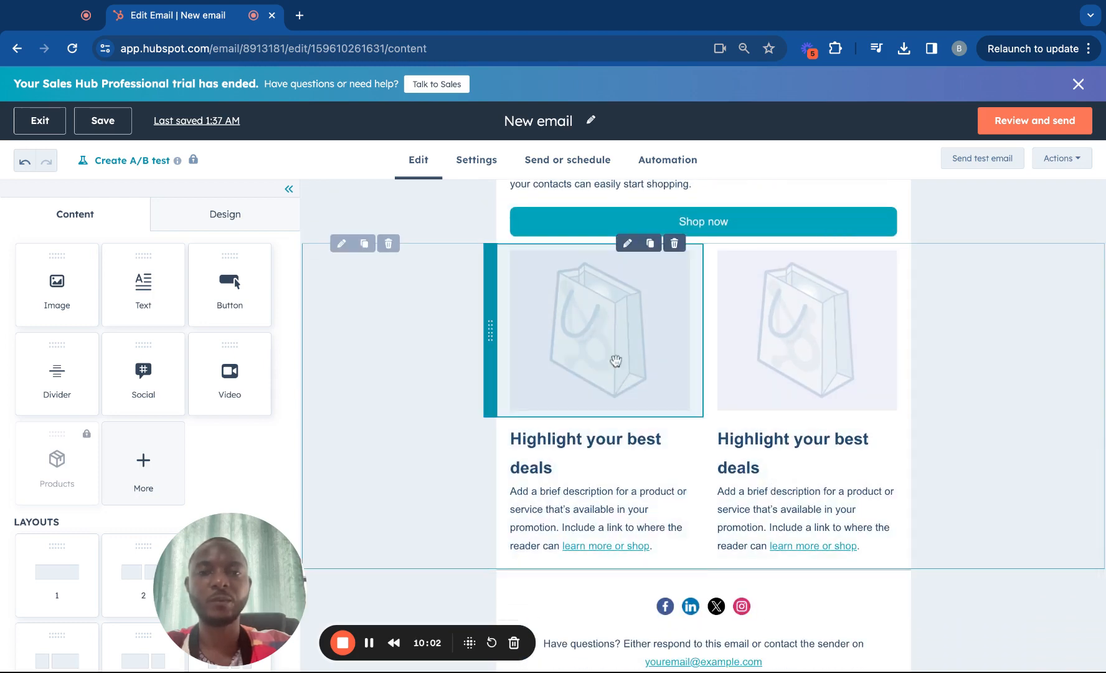
scroll(616, 361, "down", 2)
scroll(615, 361, "up", 7)
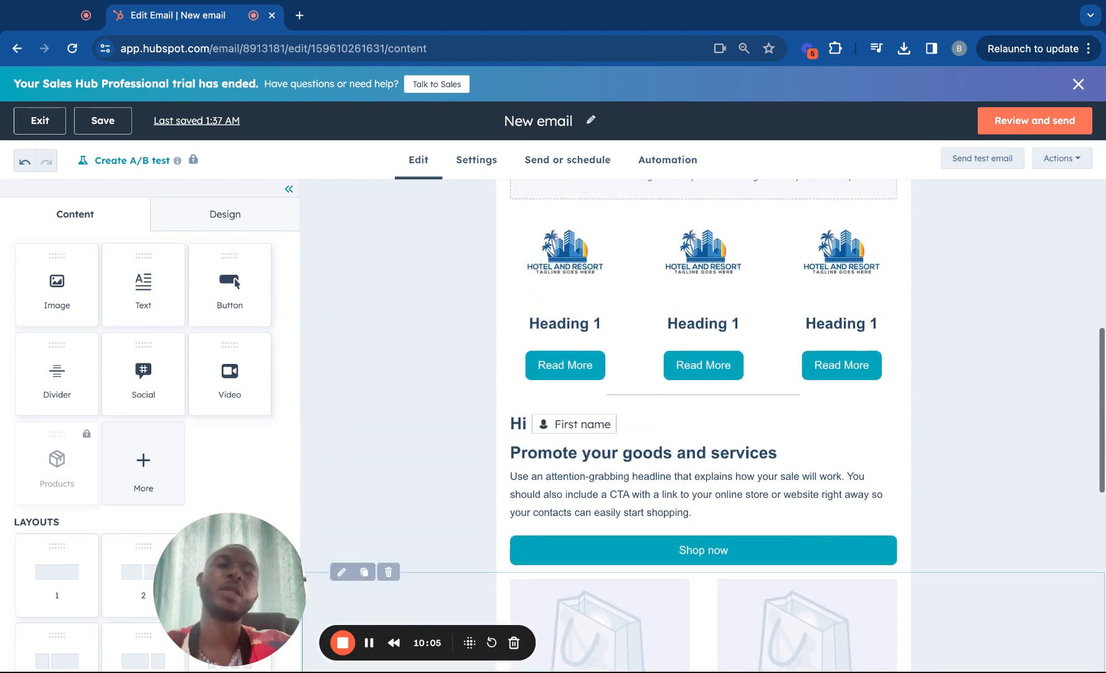
scroll(555, 395, "up", 1)
scroll(573, 374, "down", 4)
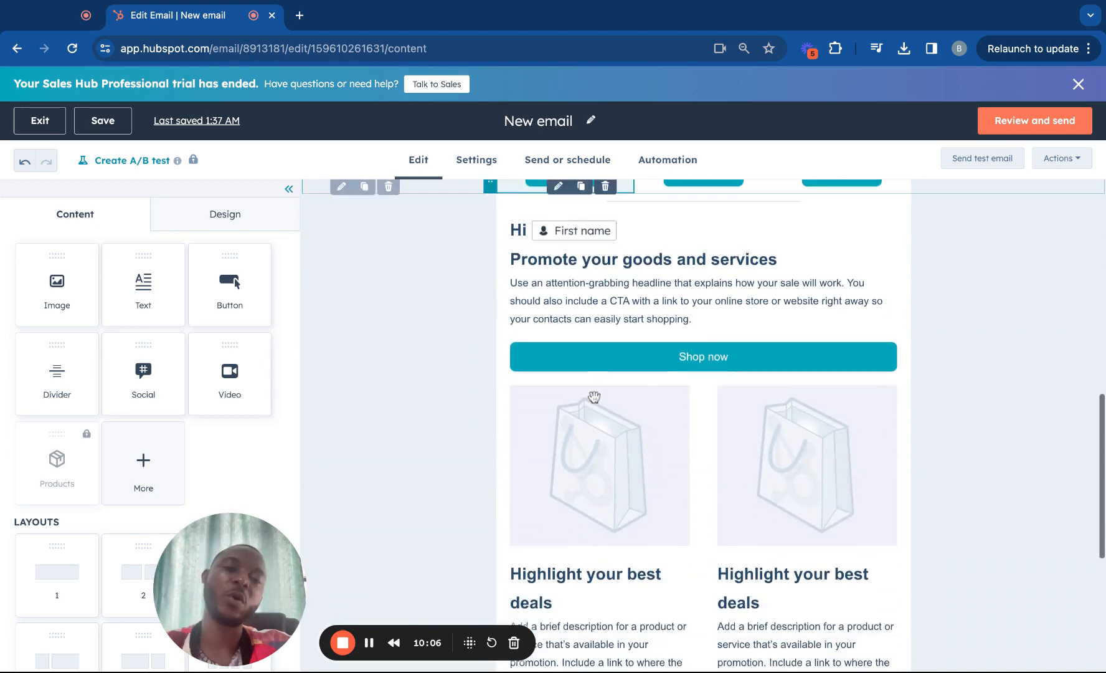
scroll(595, 396, "up", 1)
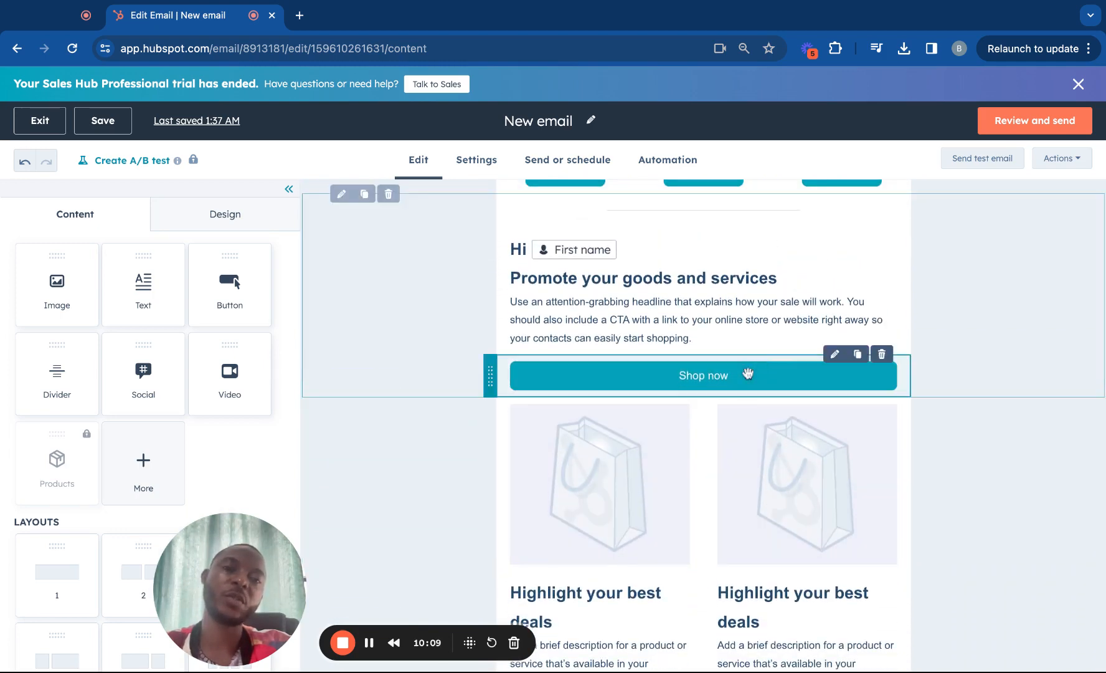
scroll(564, 402, "down", 1)
scroll(797, 471, "up", 3)
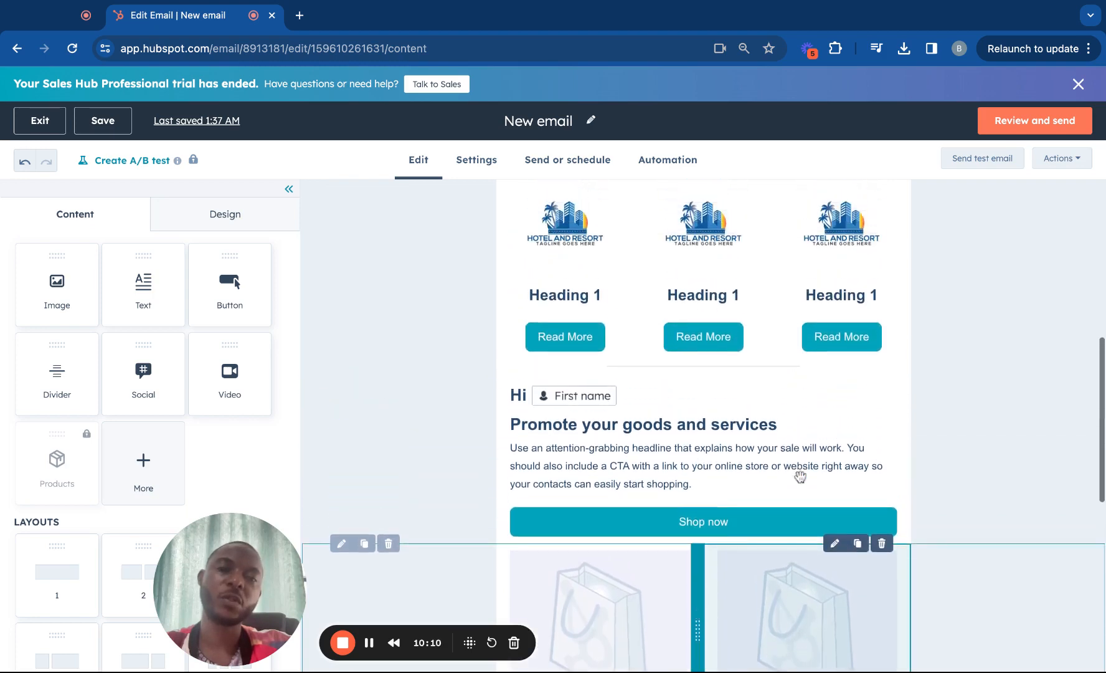
- Look over the three-column logo section, the video block and the main image placeholder above the greeting
scroll(800, 476, "up", 2)
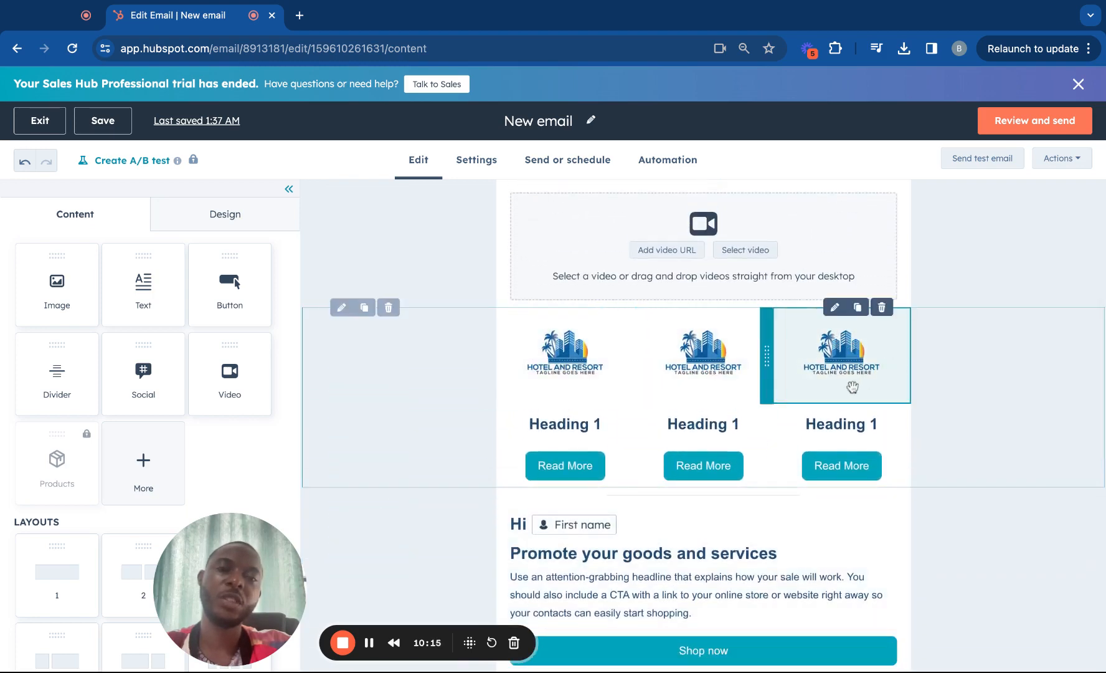
scroll(852, 387, "up", 3)
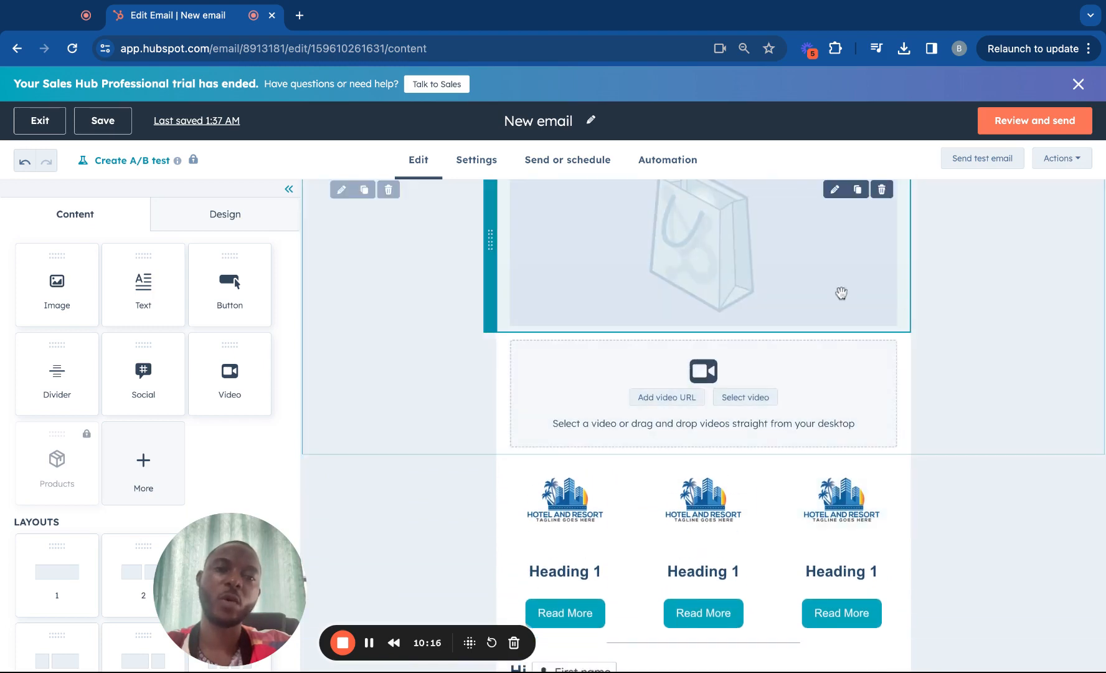
scroll(841, 293, "up", 2)
scroll(814, 484, "down", 5)
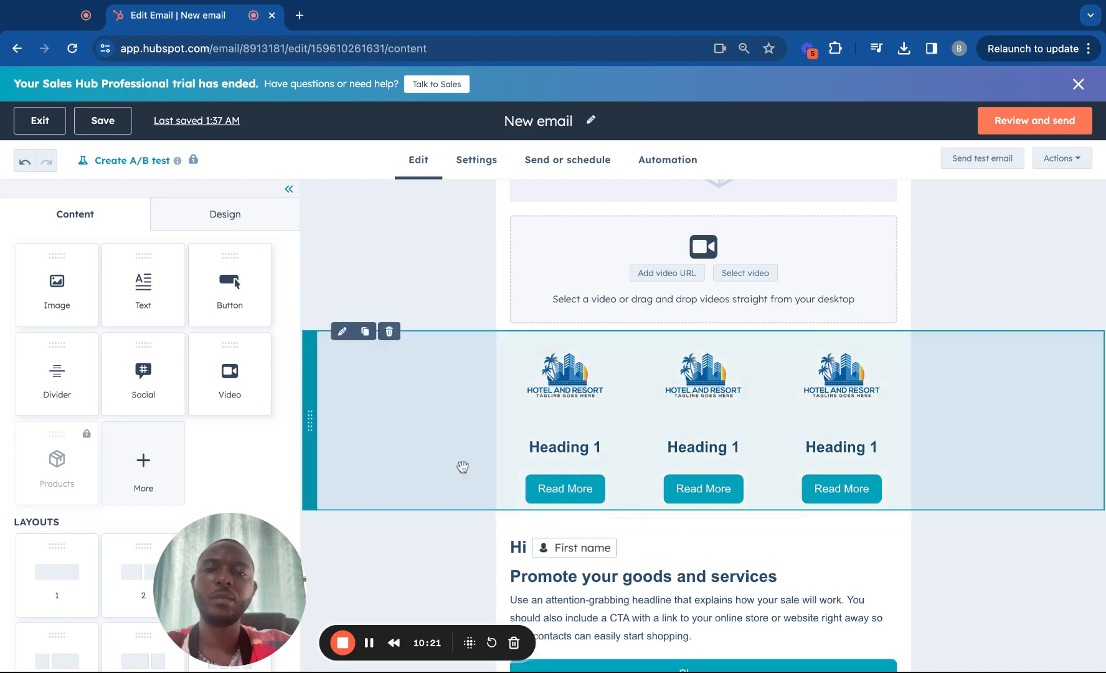
scroll(463, 467, "down", 2)
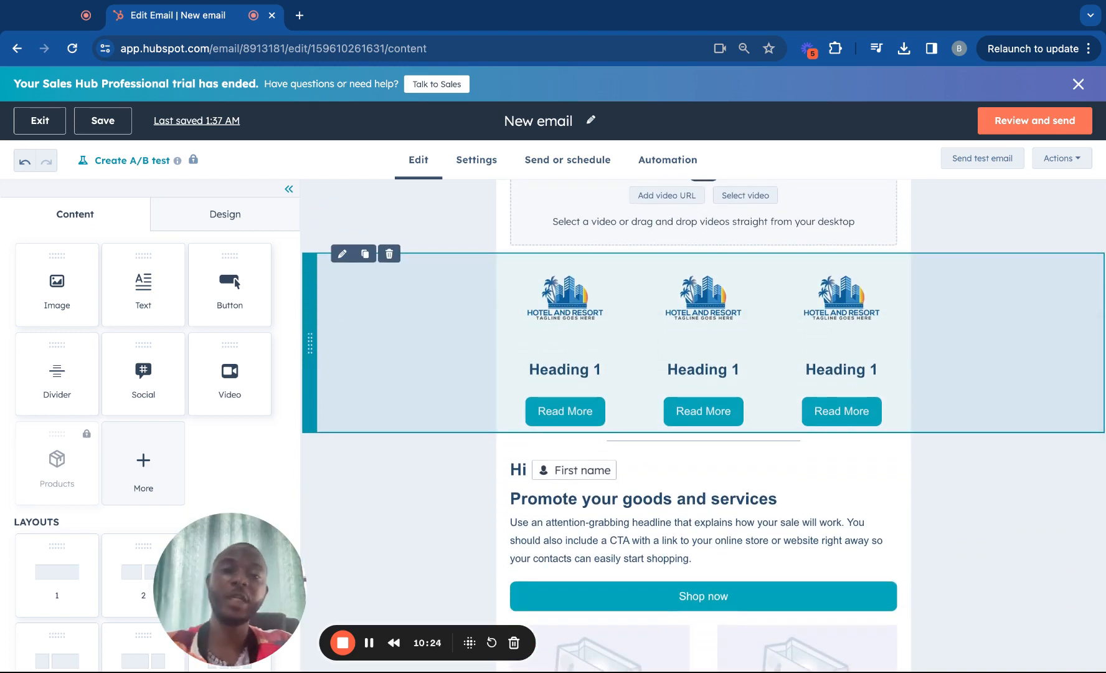
scroll(473, 423, "up", 10)
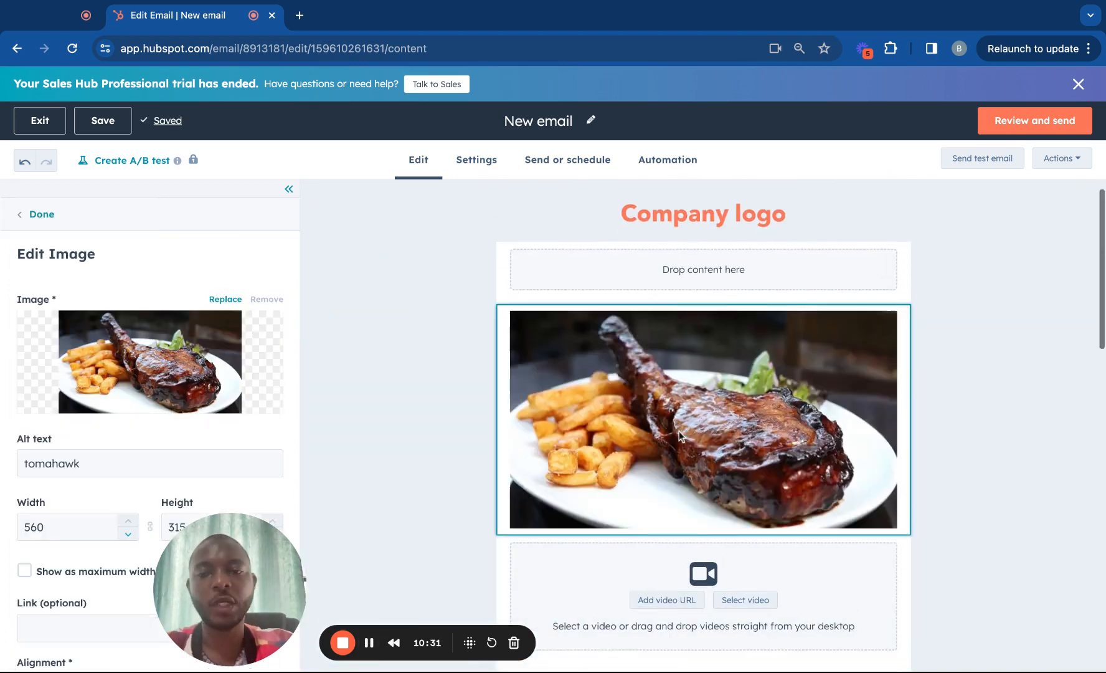
- Examine the tomahawk image in the email body and its placement above the video block and the three hotel logo columns
scroll(679, 436, "down", 3)
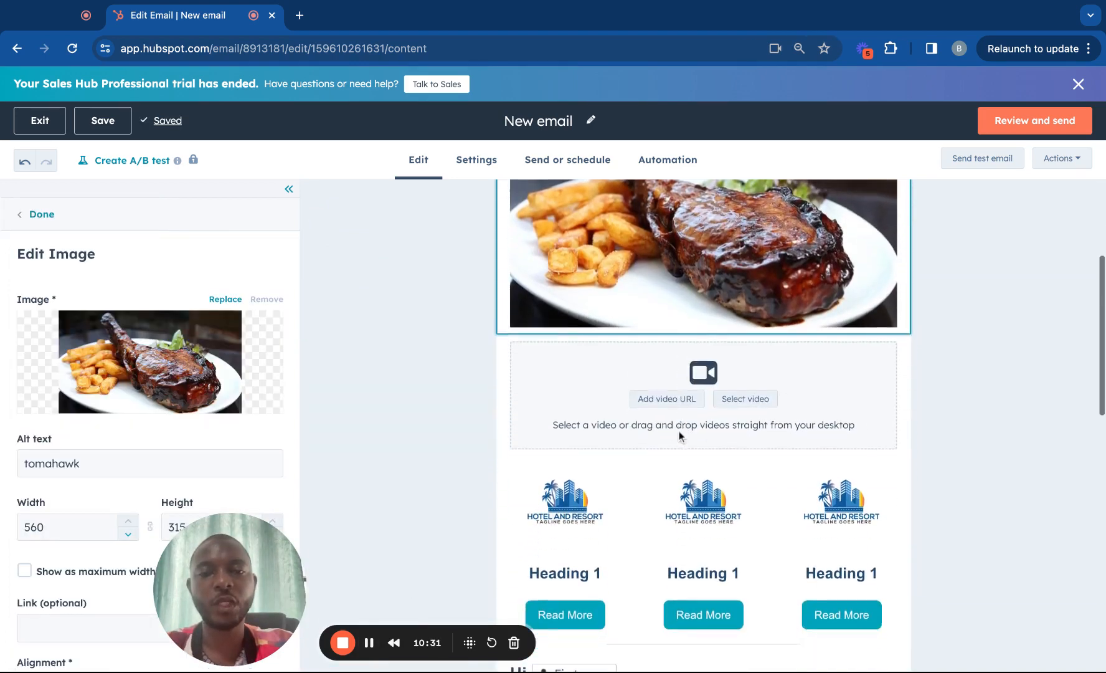
scroll(678, 432, "up", 4)
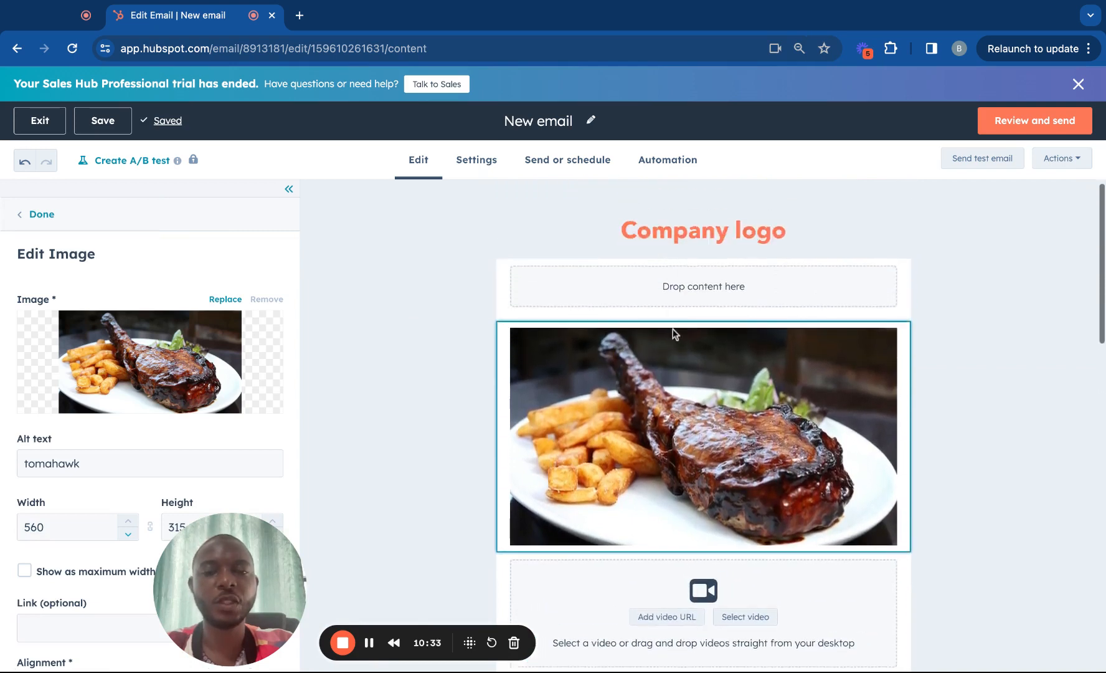
scroll(673, 330, "down", 3)
scroll(677, 369, "down", 3)
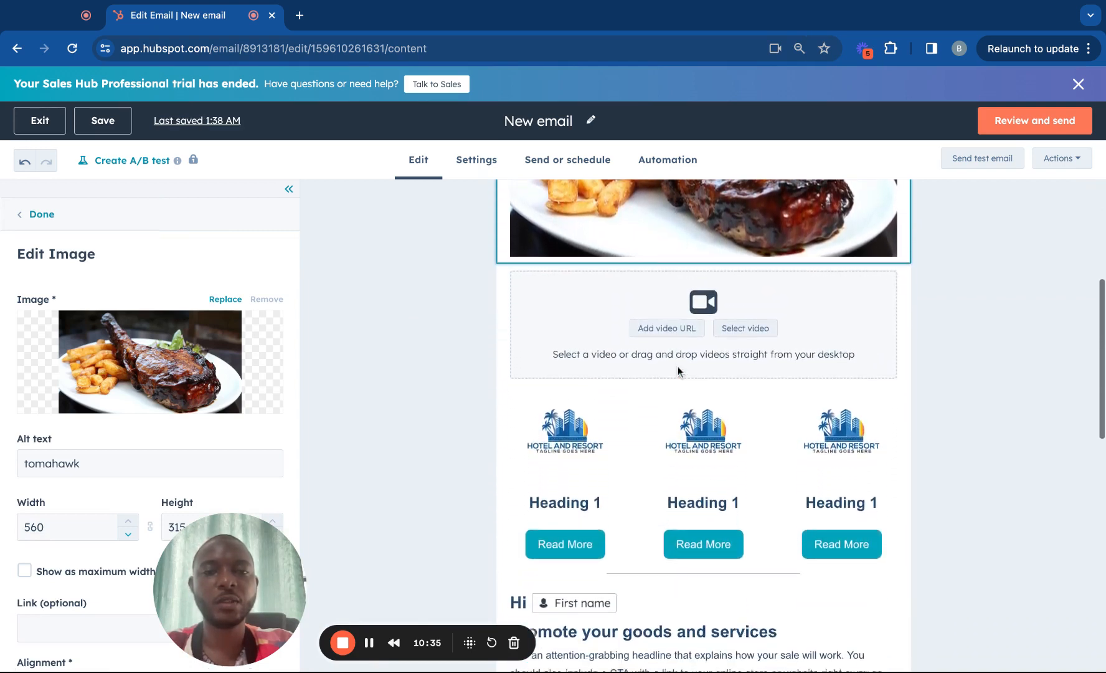
scroll(679, 369, "up", 3)
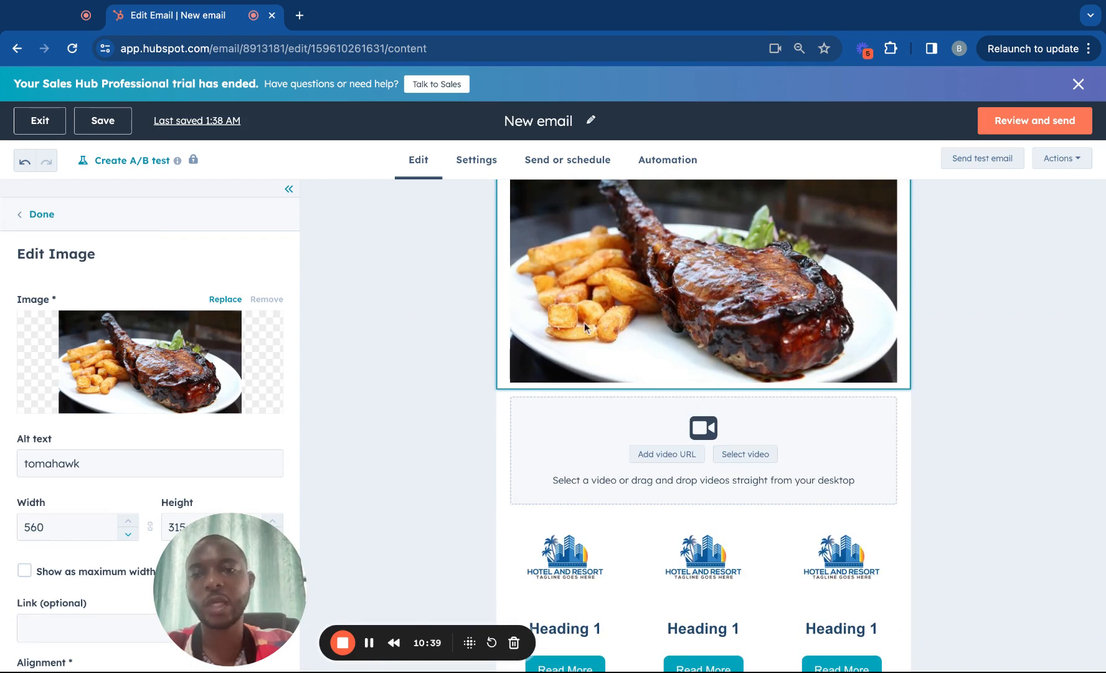
scroll(592, 323, "up", 2)
scroll(698, 347, "down", 1)
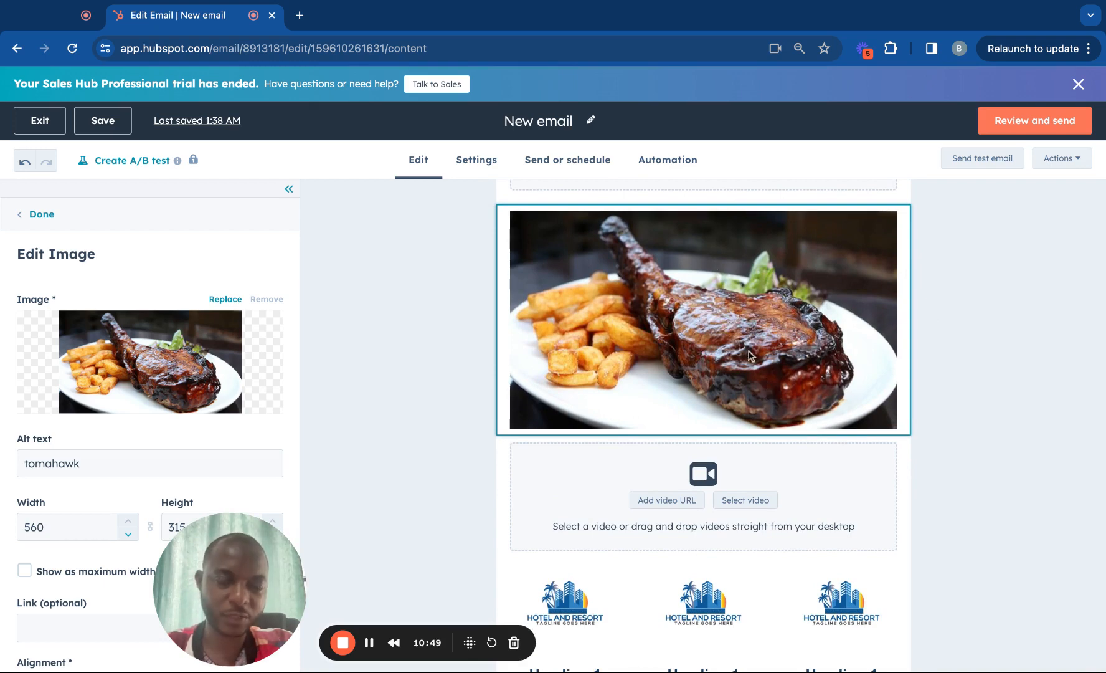
scroll(741, 330, "up", 2)
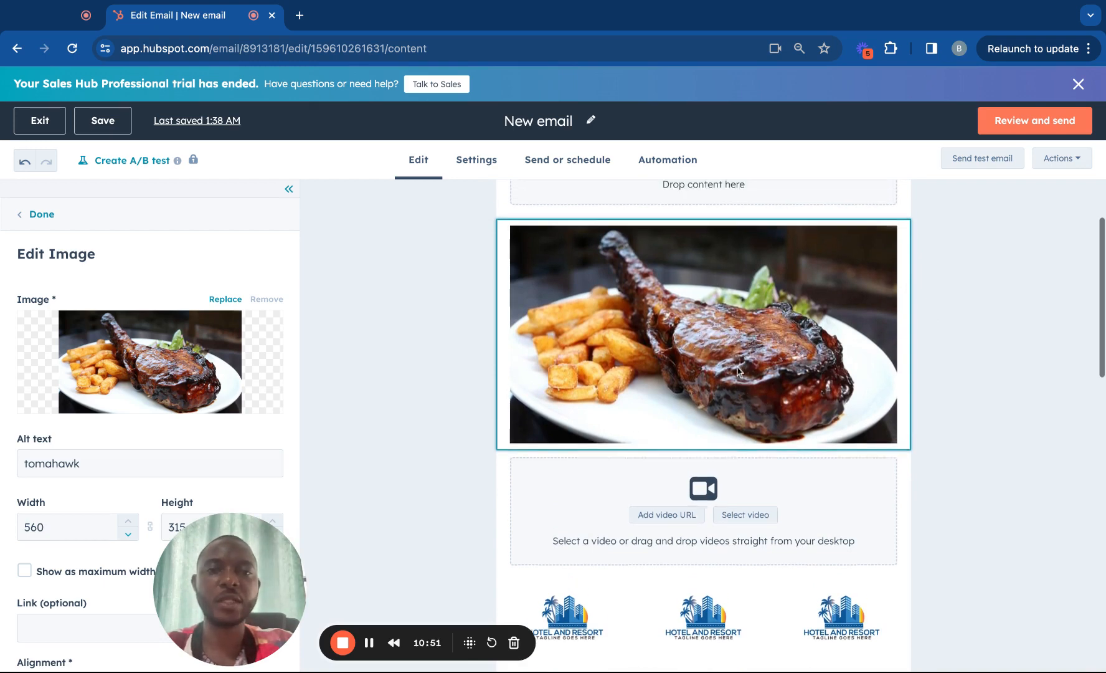
scroll(722, 342, "down", 1)
scroll(720, 344, "up", 1)
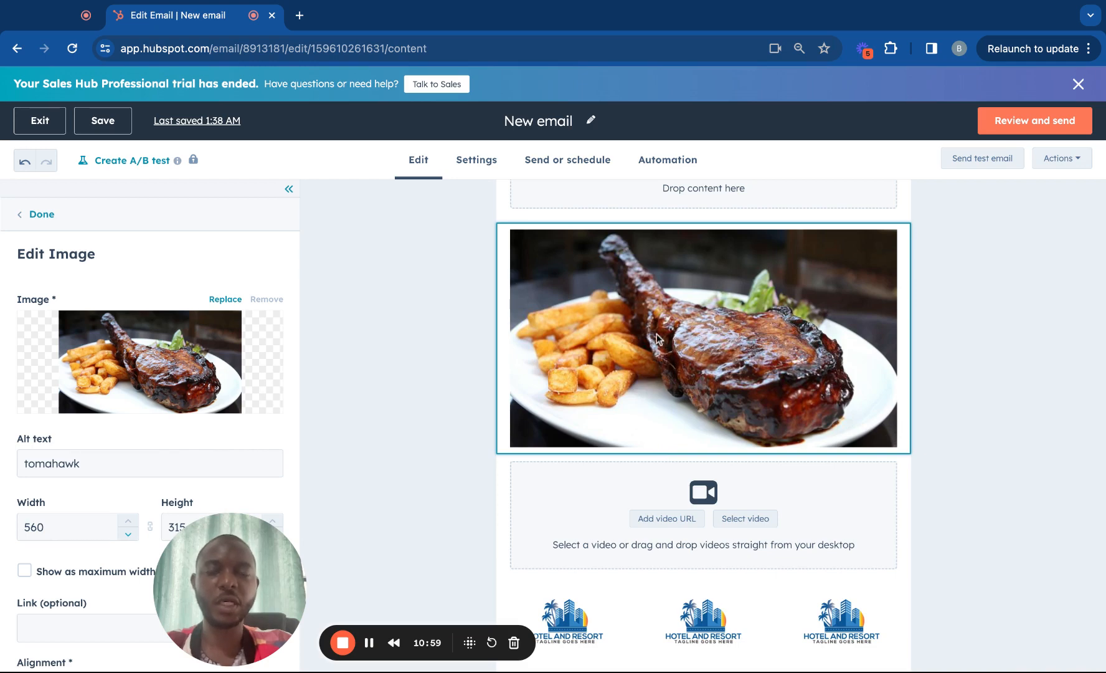
scroll(658, 339, "down", 1)
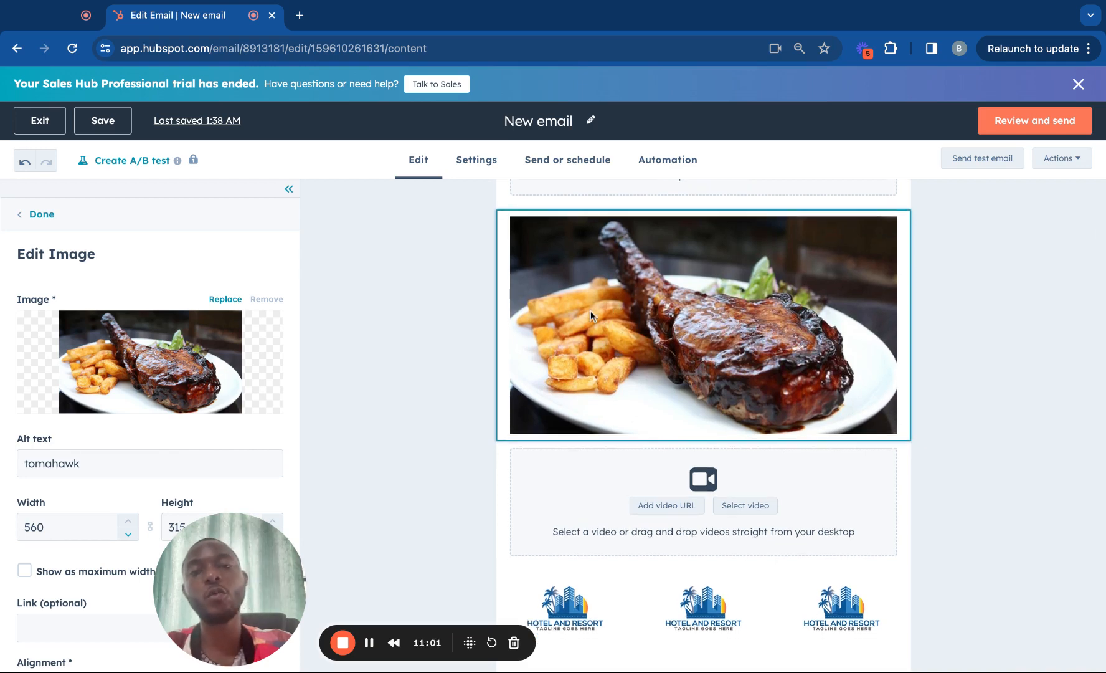
- Review the whole email layout from the tomahawk image through the greeting and deals columns to the footer, and return to the company logo
scroll(480, 331, "down", 5)
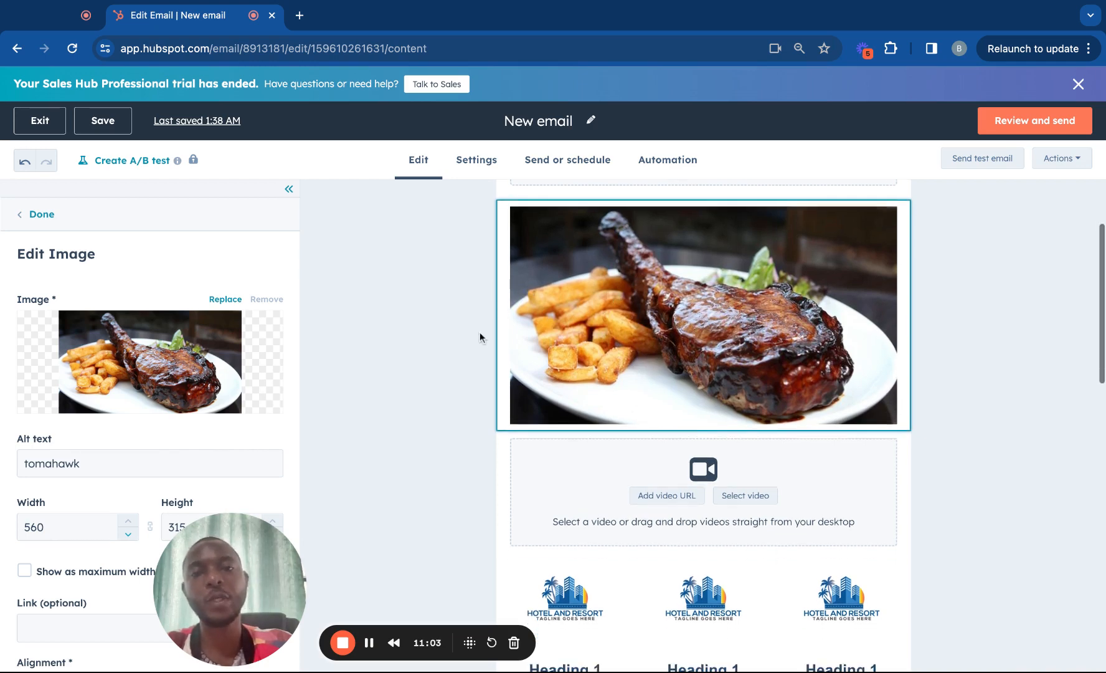
scroll(480, 331, "down", 5)
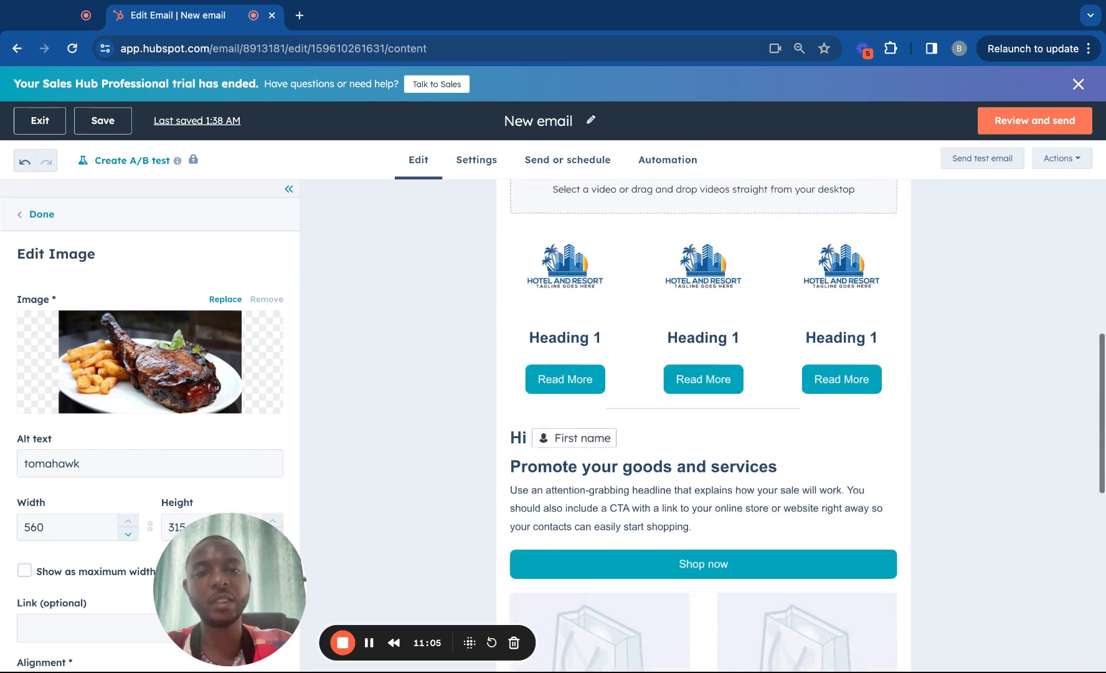
scroll(703, 423, "down", 5)
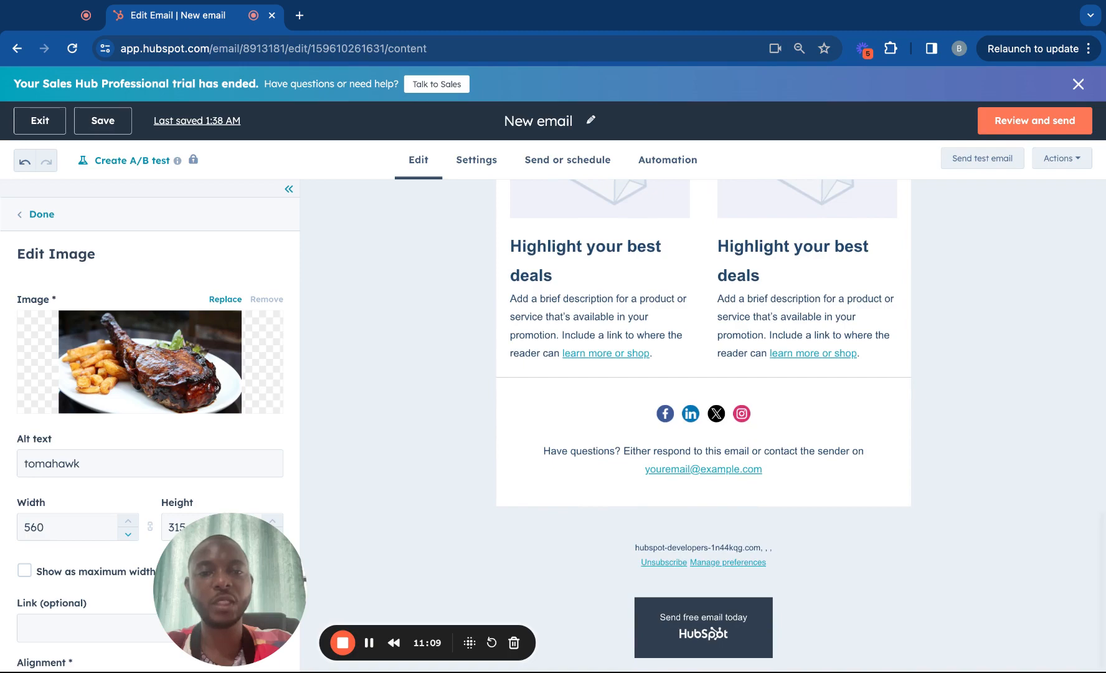
scroll(579, 347, "up", 20)
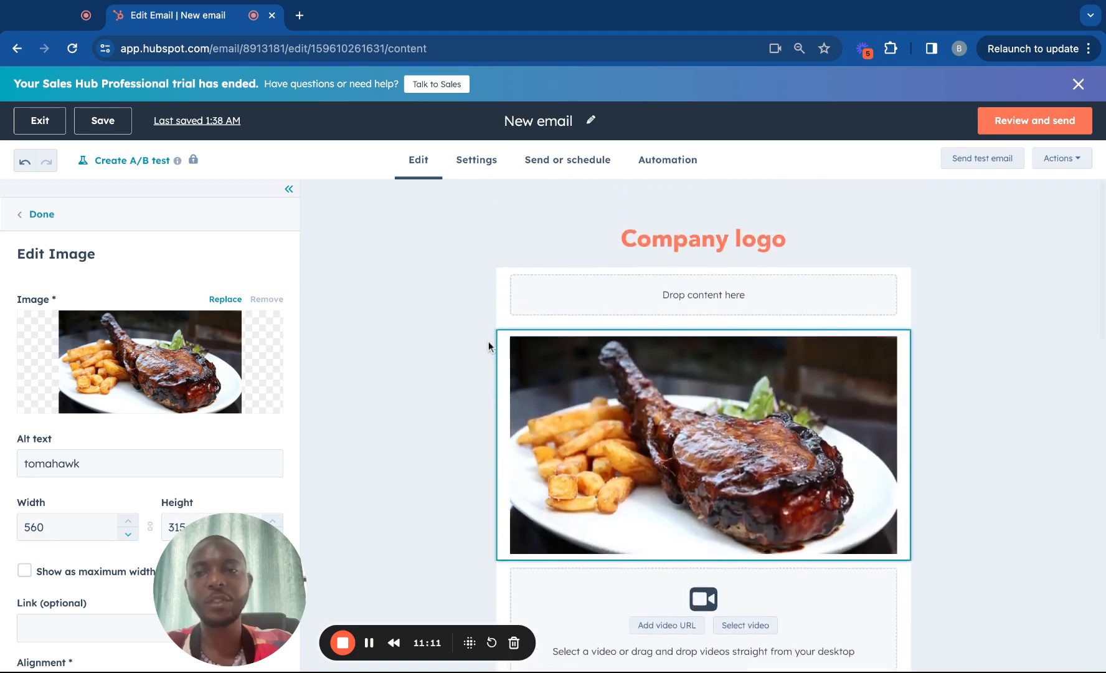
scroll(489, 341, "down", 5)
scroll(480, 328, "down", 5)
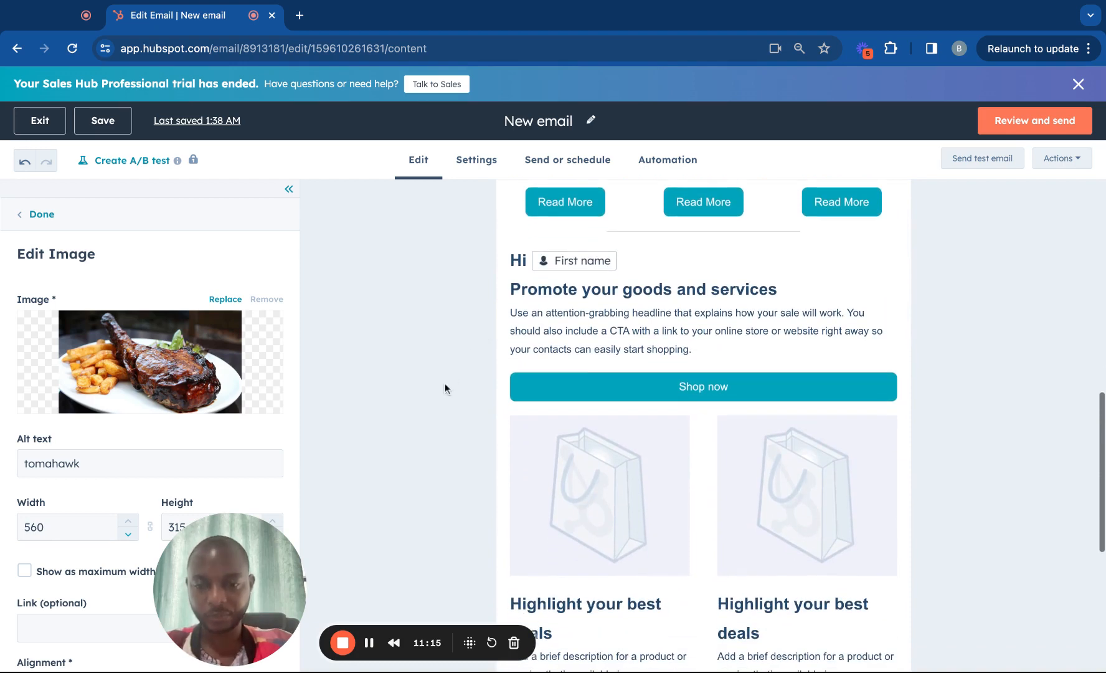
scroll(522, 330, "up", 10)
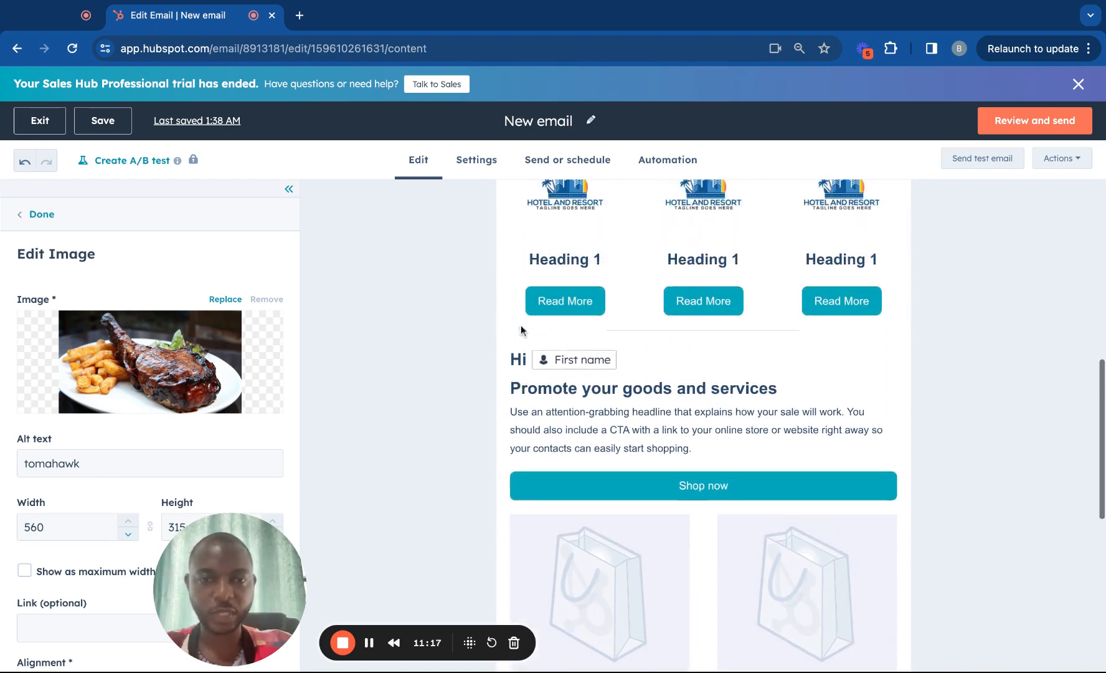
scroll(703, 374, "up", 2)
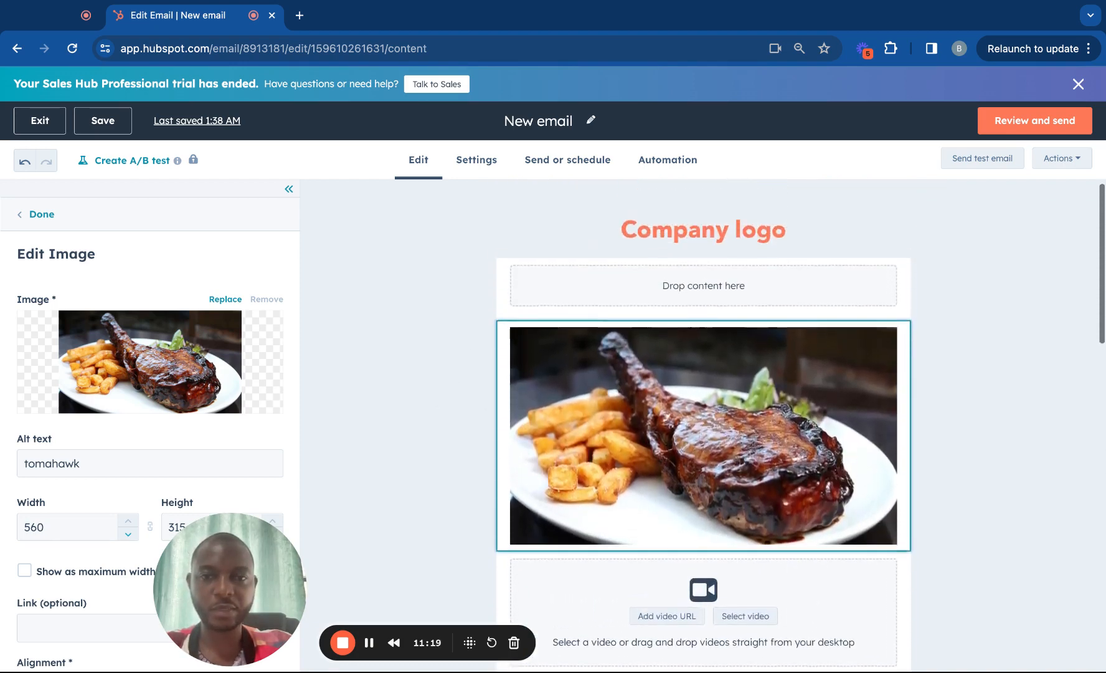